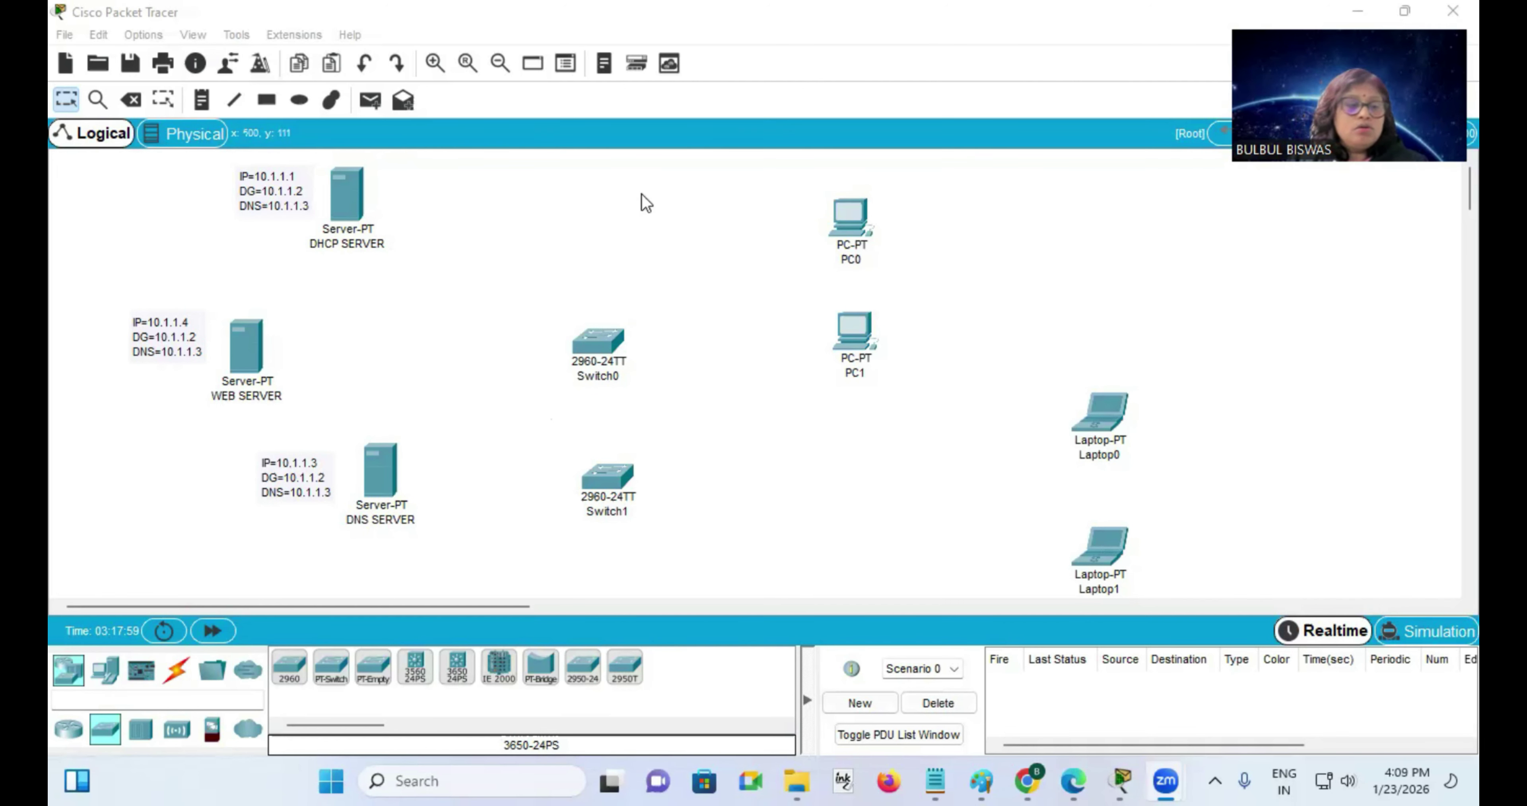
Cable the DHCP, web and DNS servers to Switch0 using automatically chosen connection types.
left_click(185, 681)
left_click(183, 679)
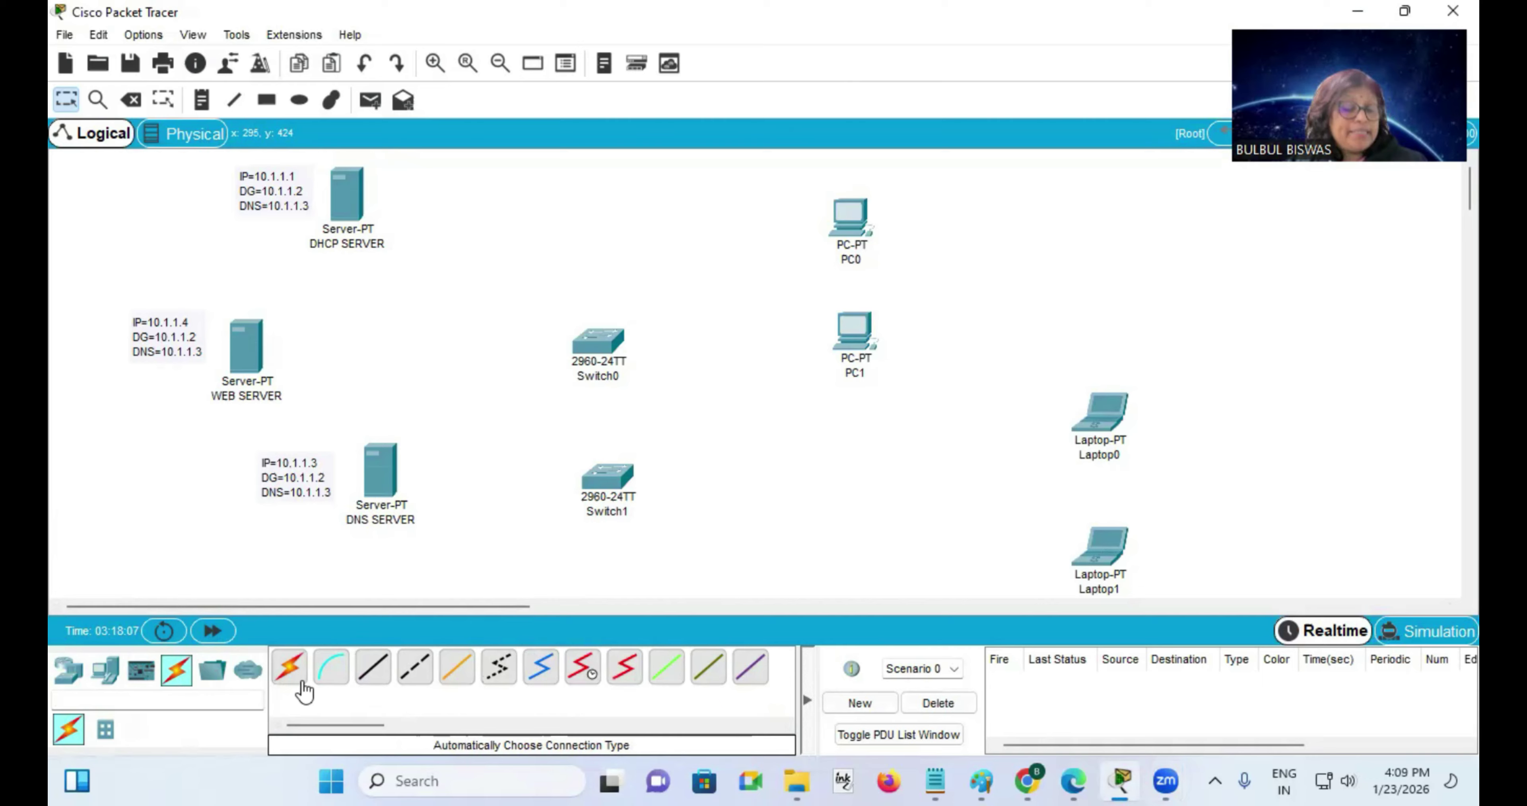
left_click(288, 666)
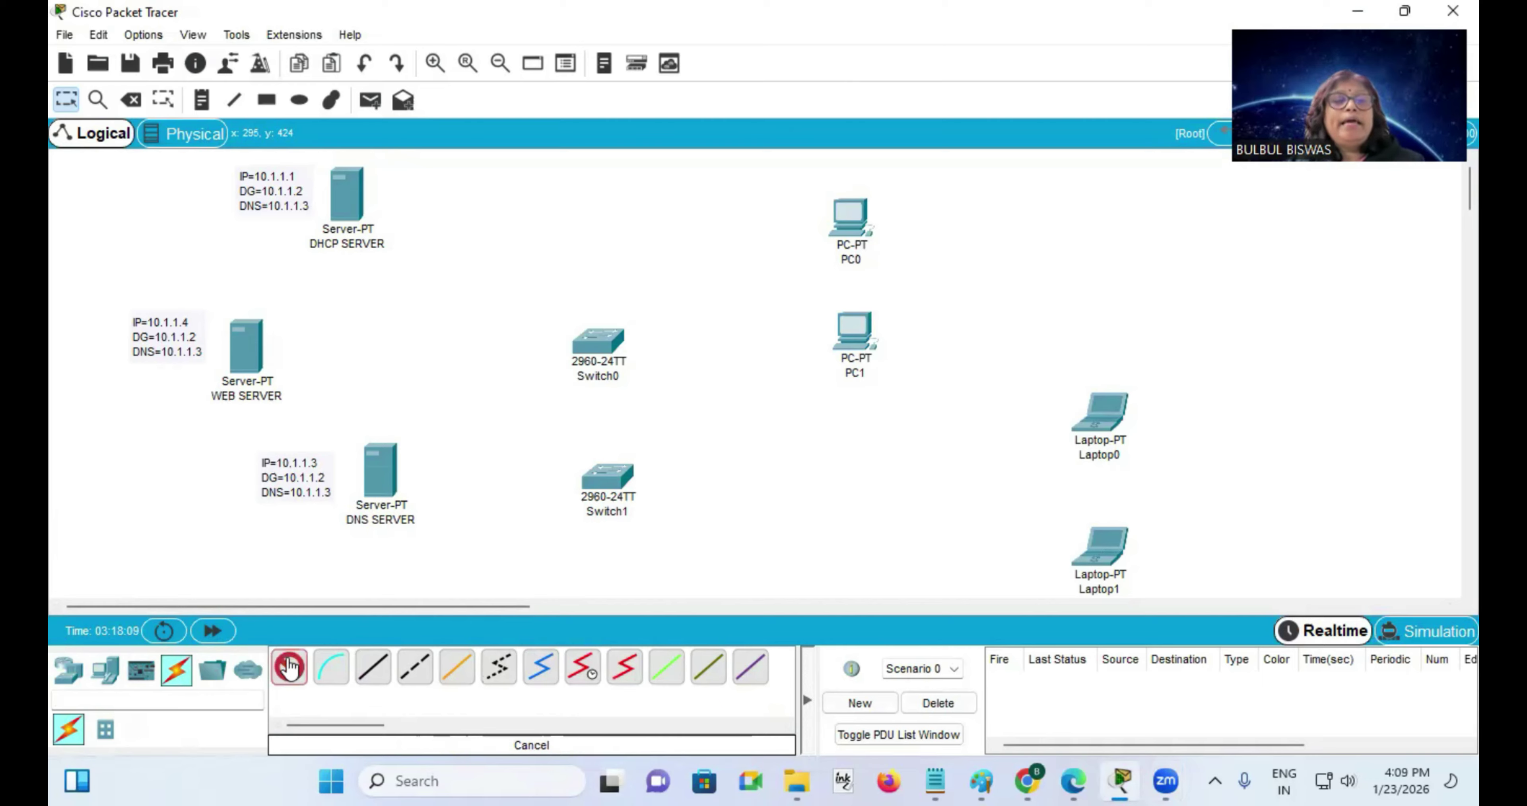
left_click(363, 204)
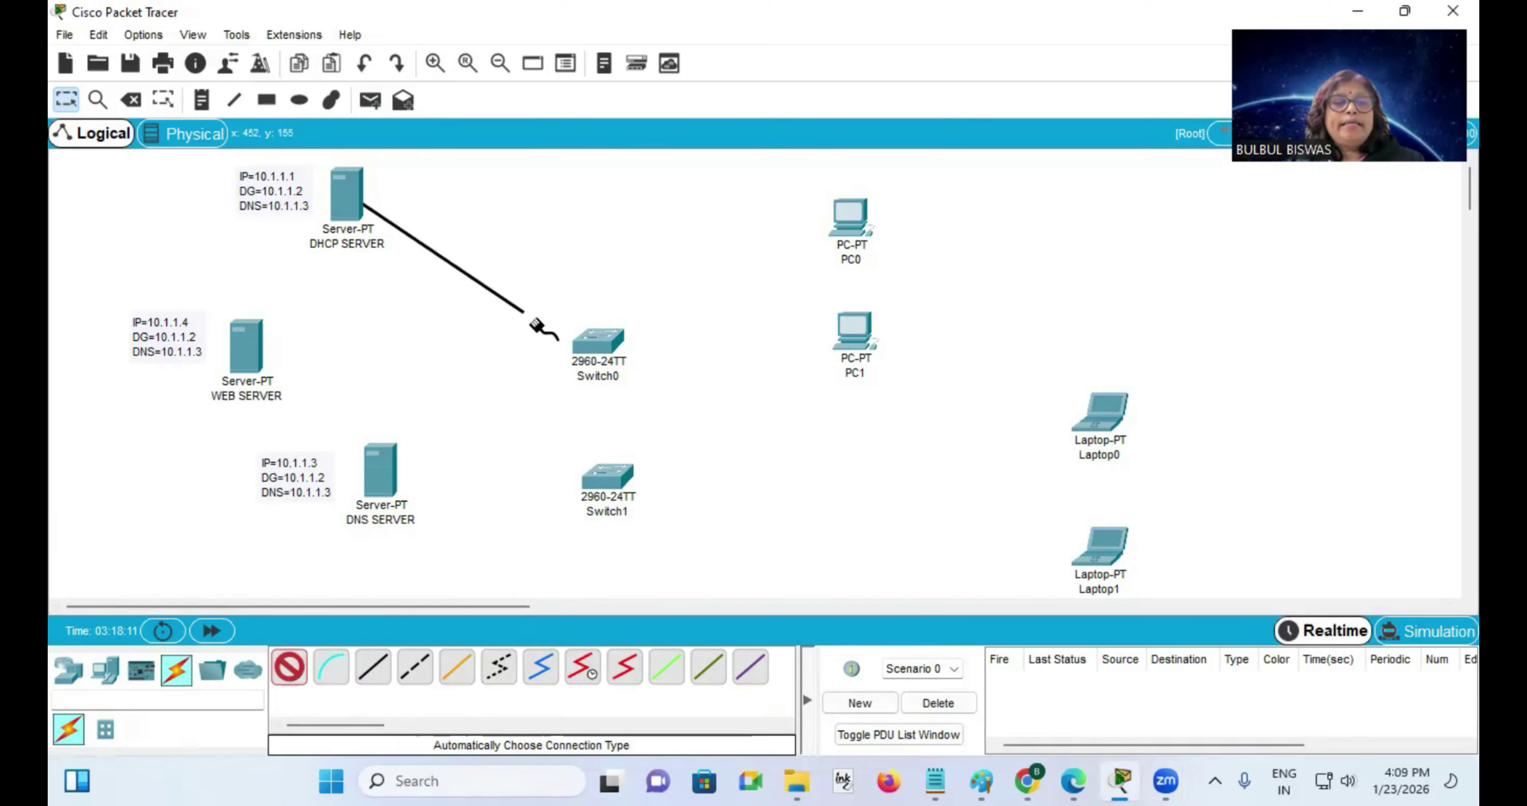
left_click(581, 341)
left_click(246, 347)
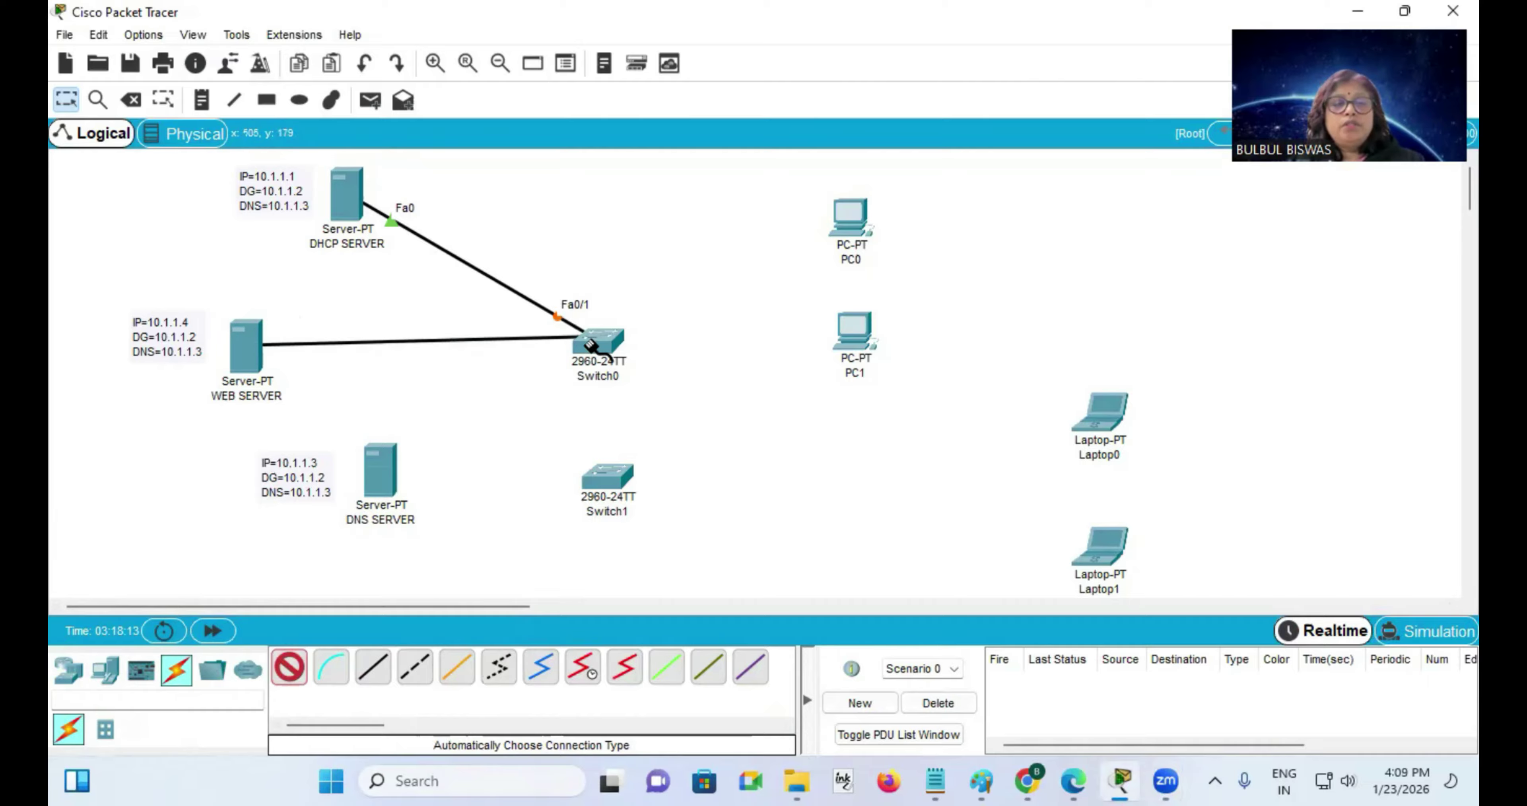
left_click(591, 343)
left_click(386, 461)
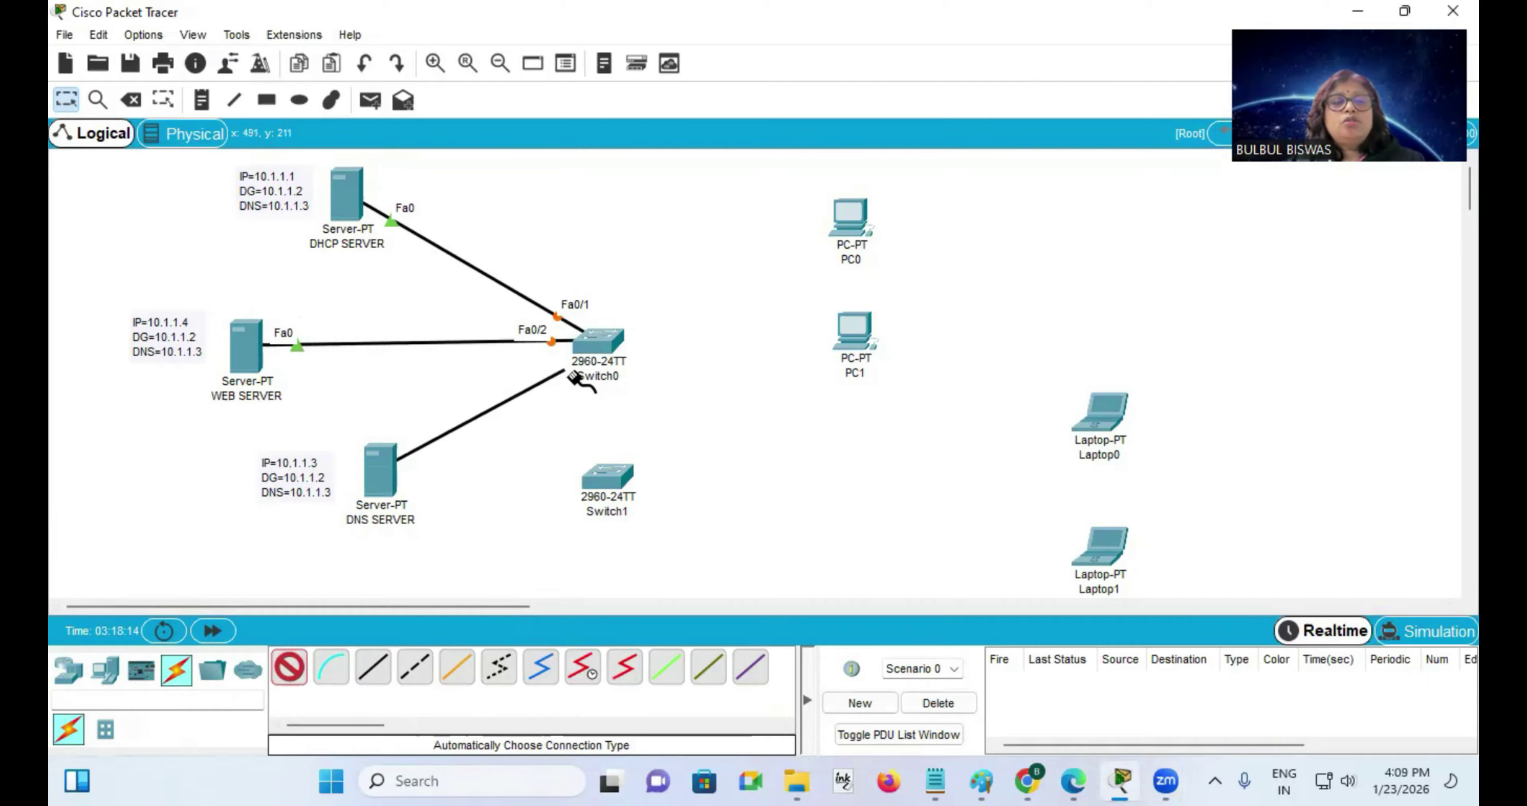
left_click(600, 345)
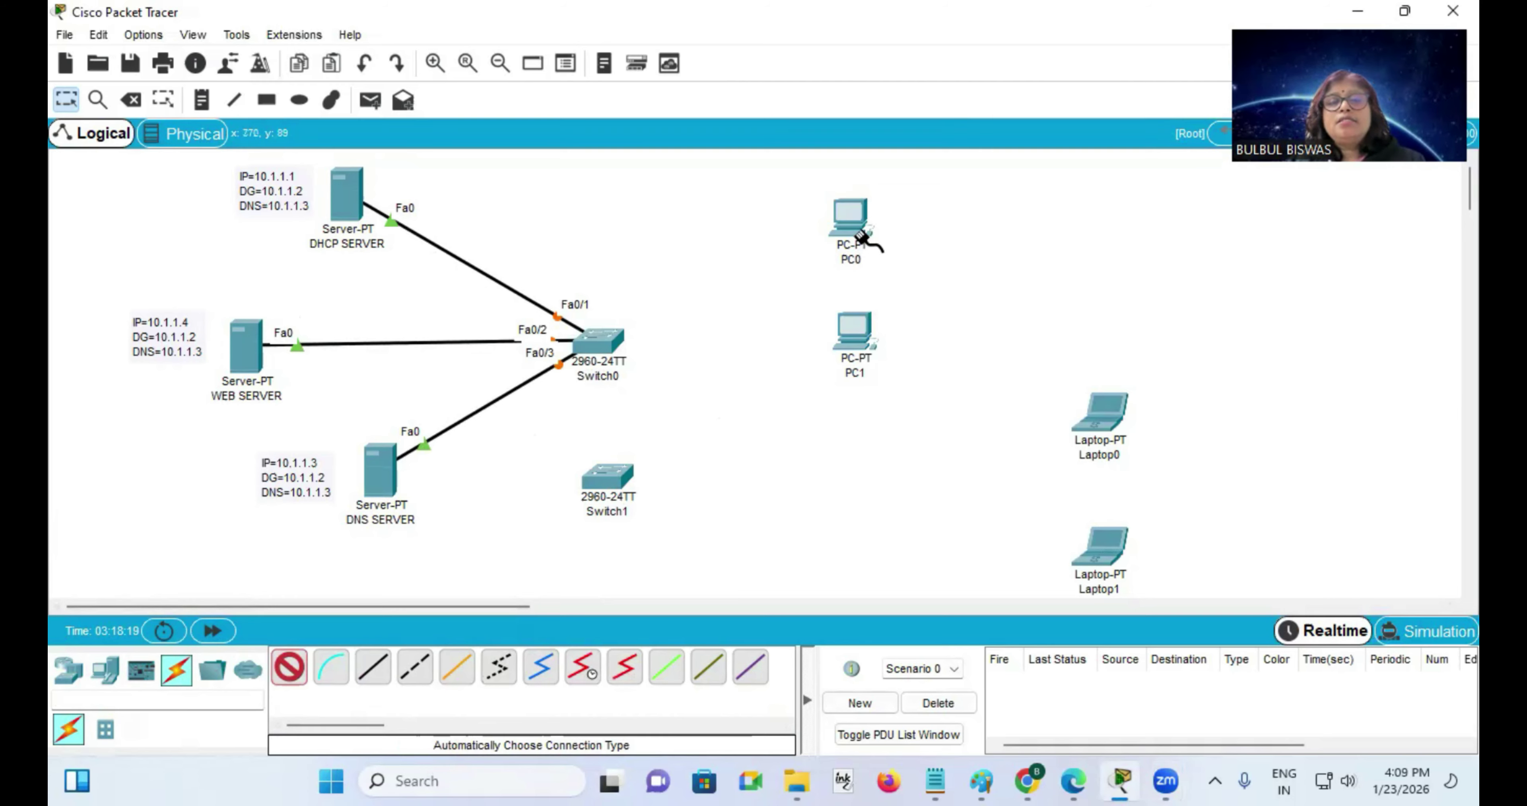
Connect PC0, PC1, Laptop1 and Laptop0 to Switch1 with automatically chosen cables.
left_click(850, 219)
left_click(616, 474)
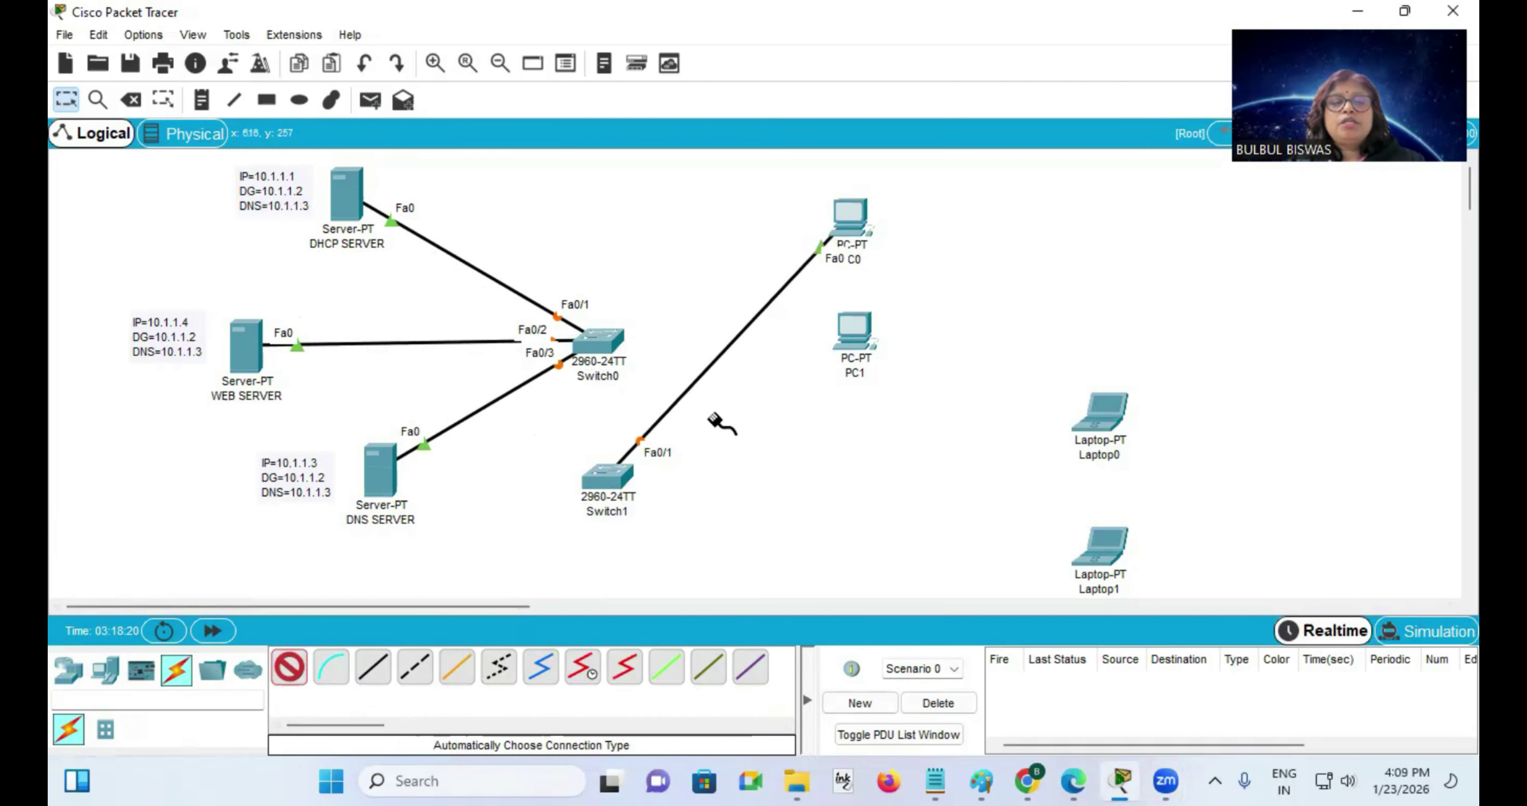
left_click(854, 332)
left_click(629, 477)
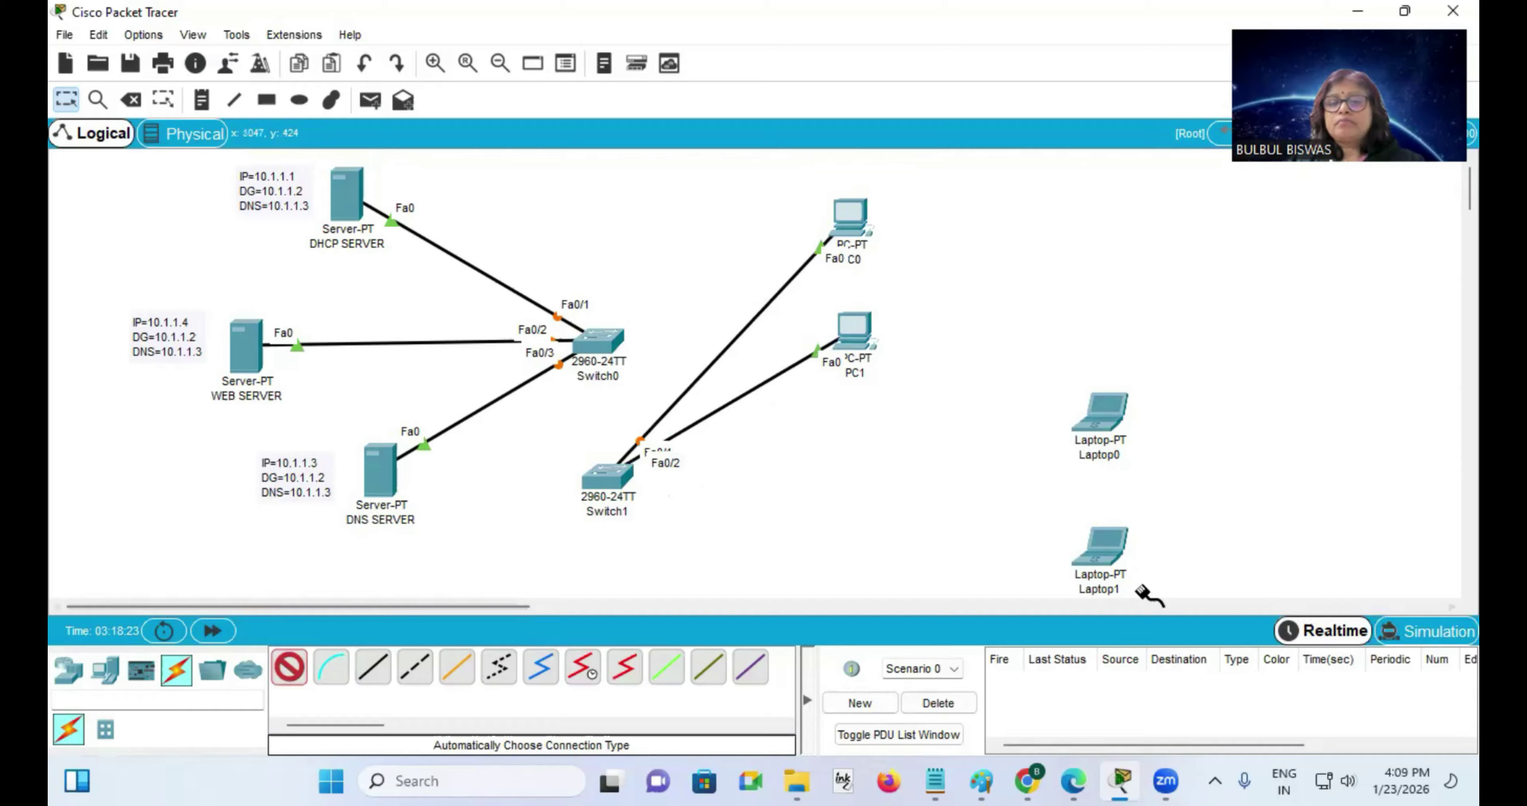
left_click(1102, 548)
left_click(598, 494)
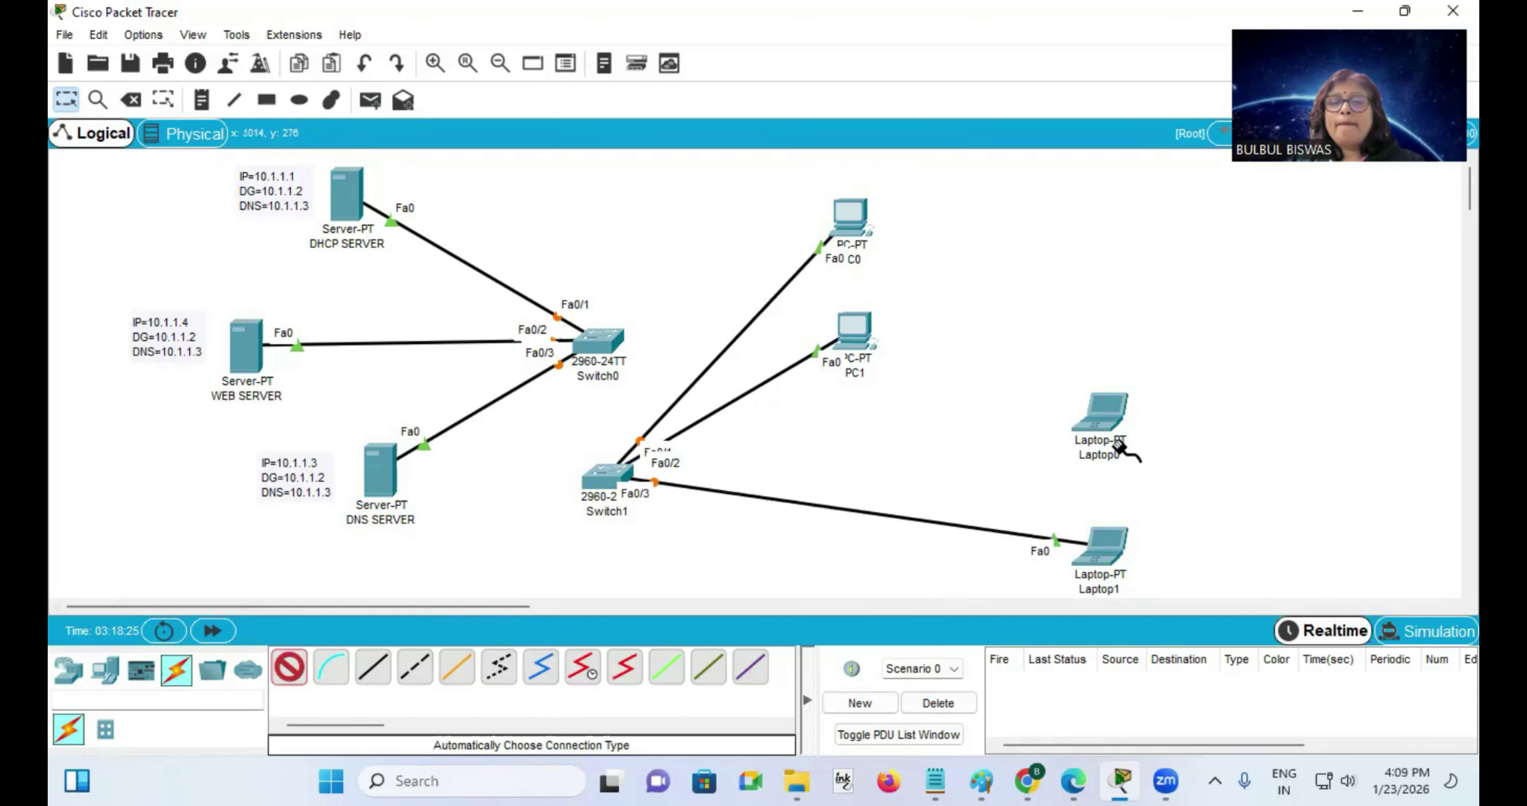
left_click(1114, 423)
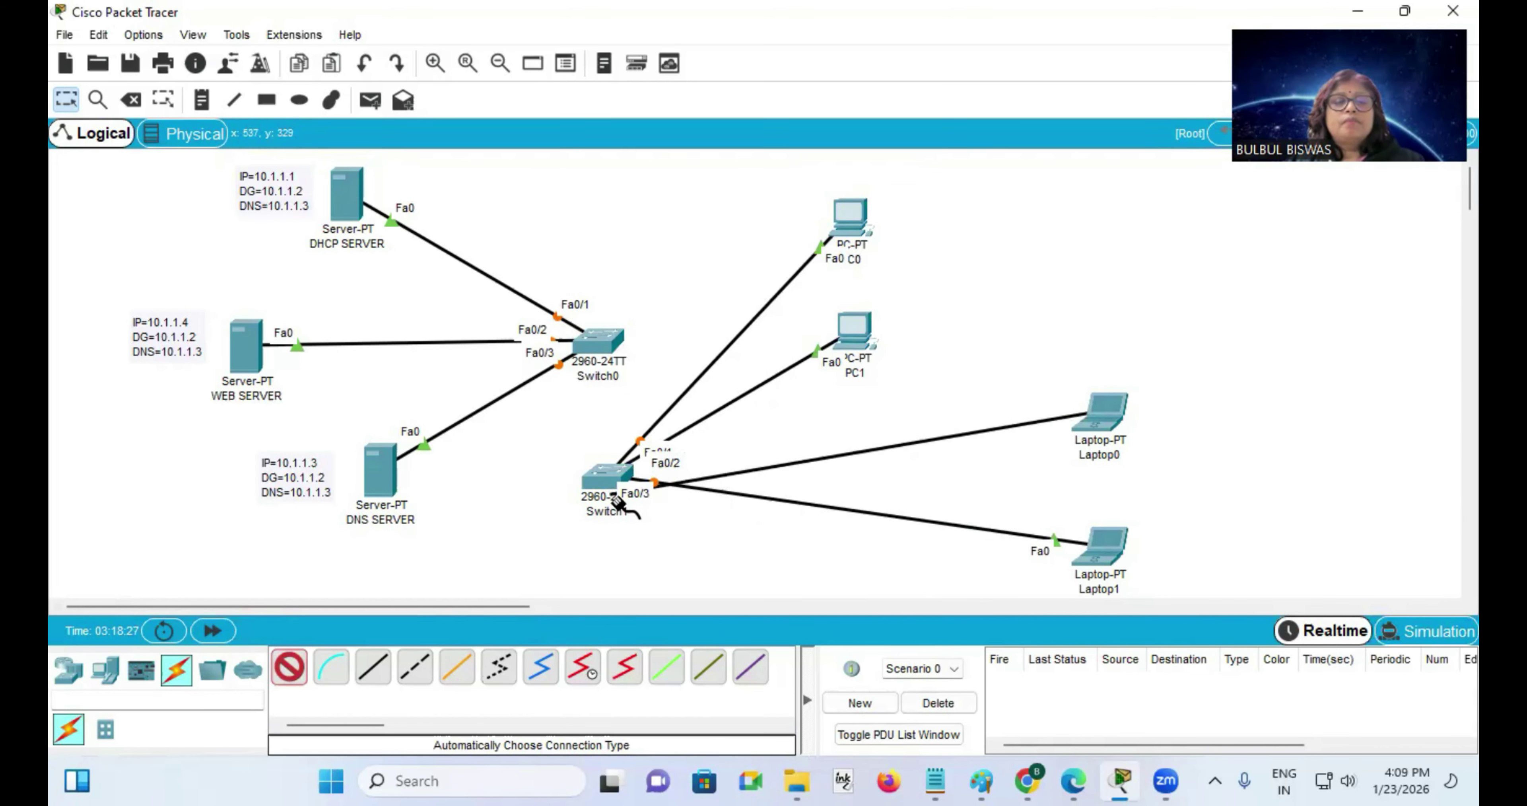
left_click(600, 482)
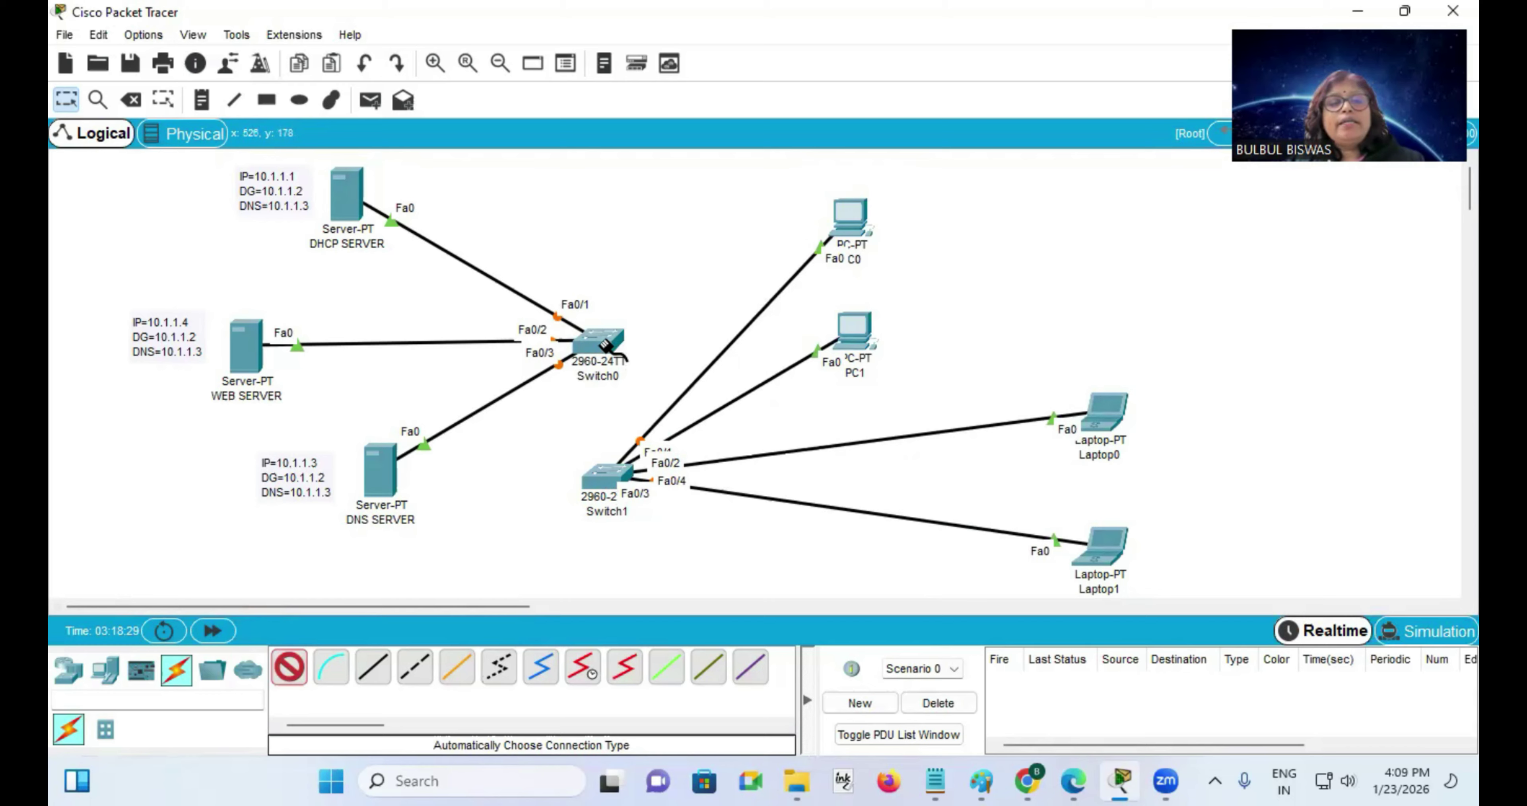
Link Switch0 to Switch1 with an automatically chosen cable and fast-forward the simulation time.
left_click(610, 356)
left_click(604, 476)
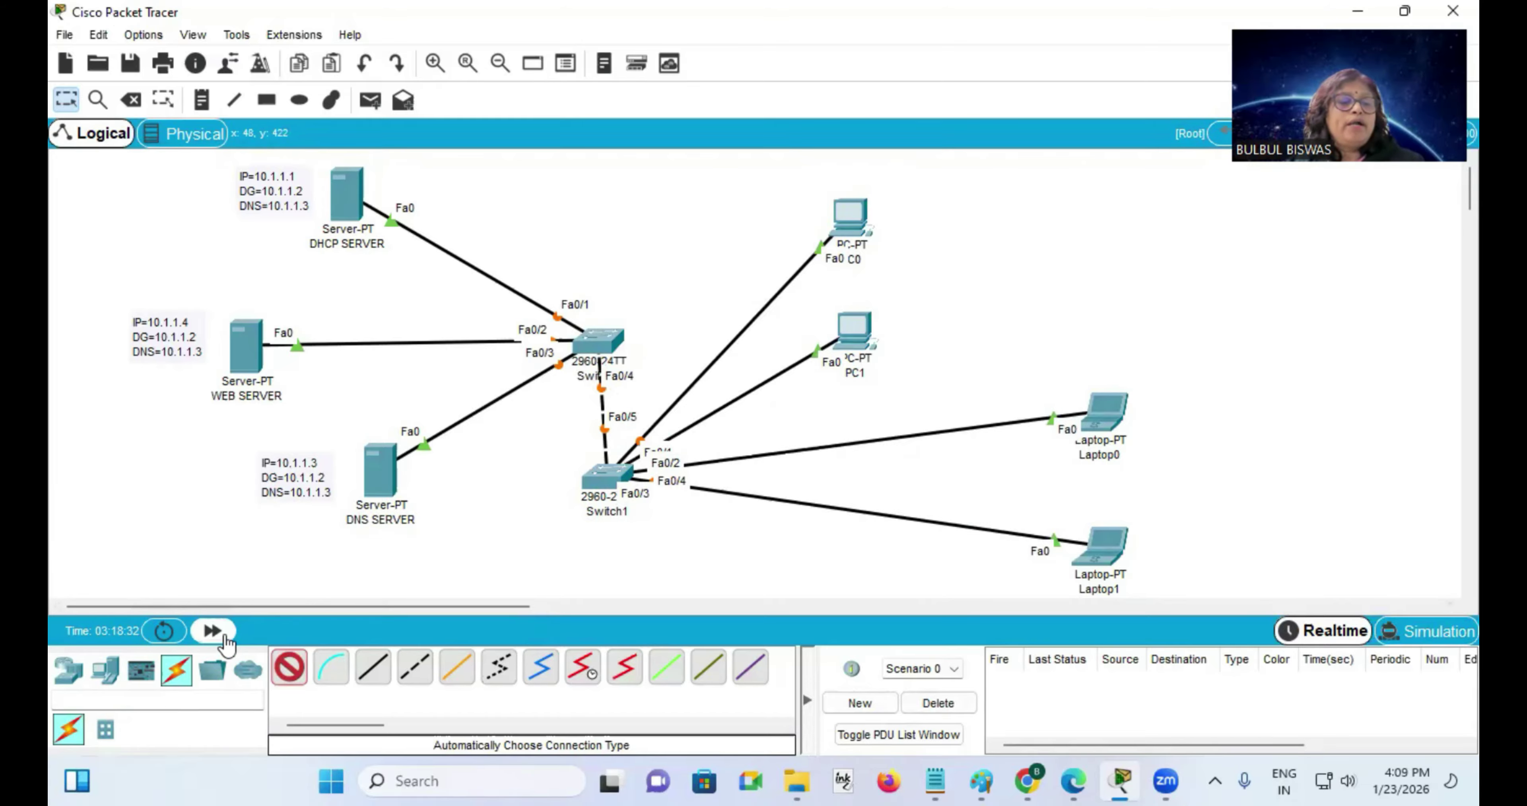
left_click(225, 640)
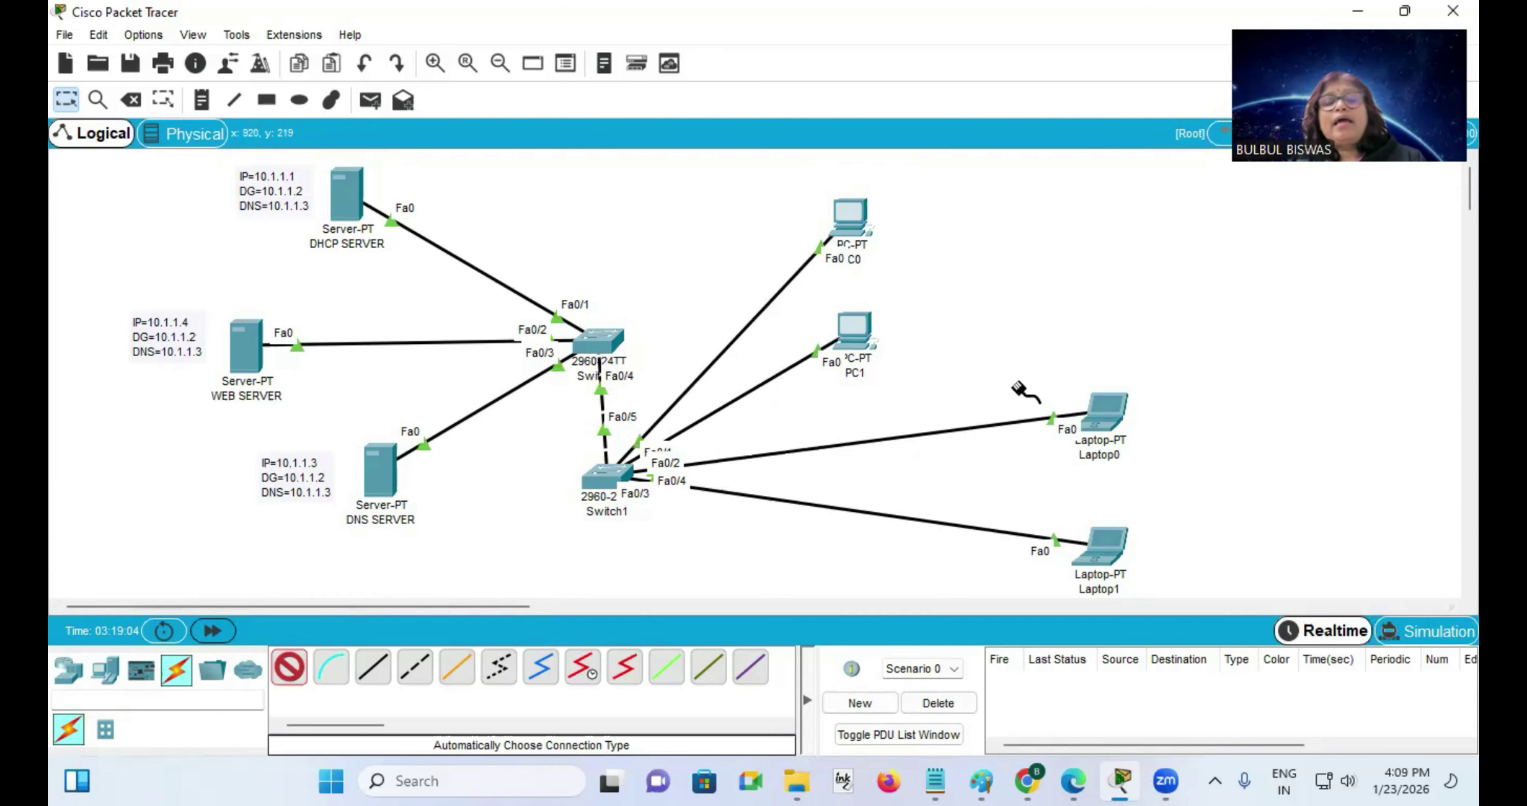
left_click(67, 101)
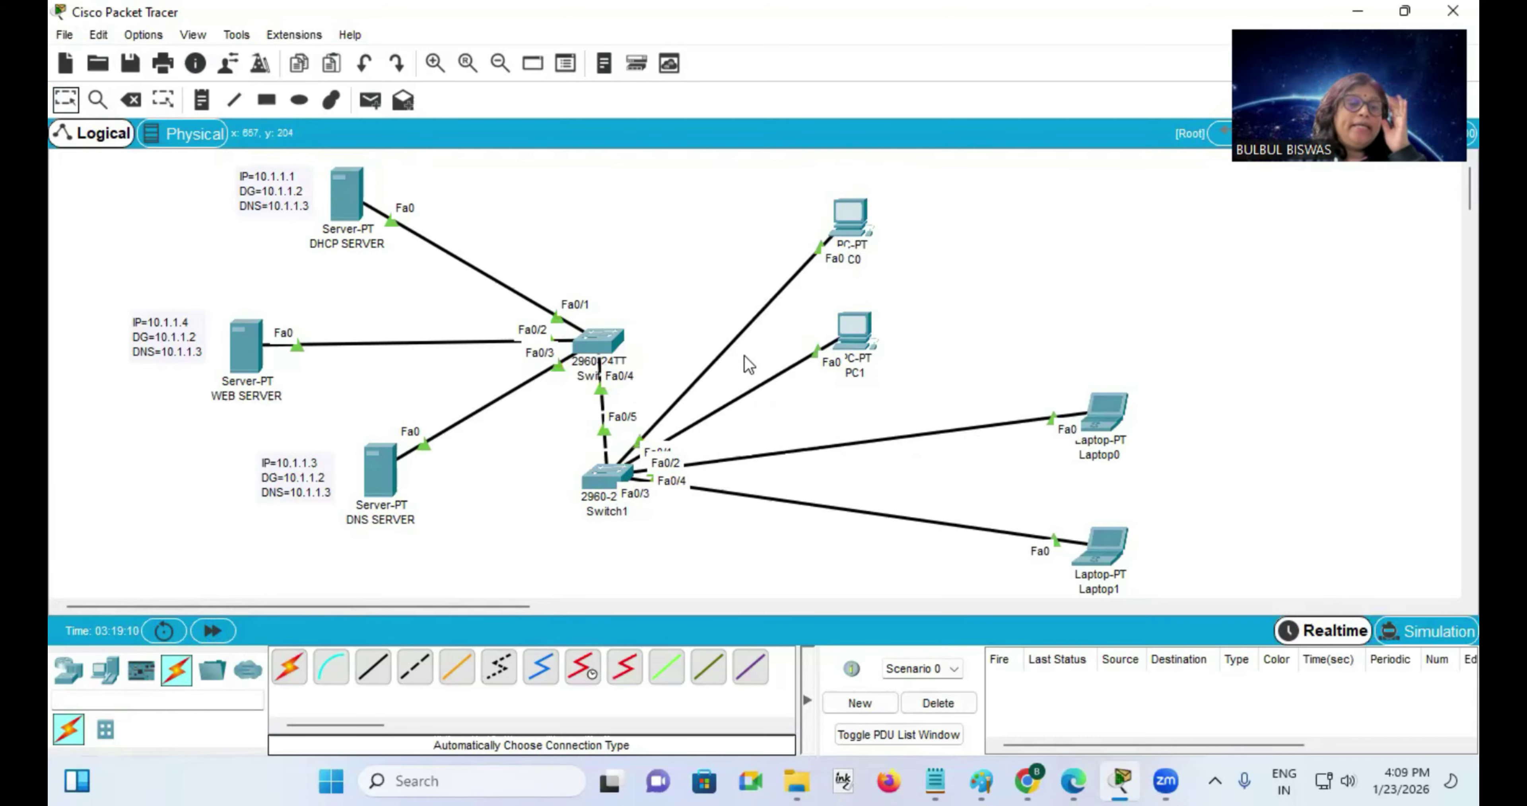
Check the DHCP server's IP configuration and turn on its DHCP service.
double_click(353, 206)
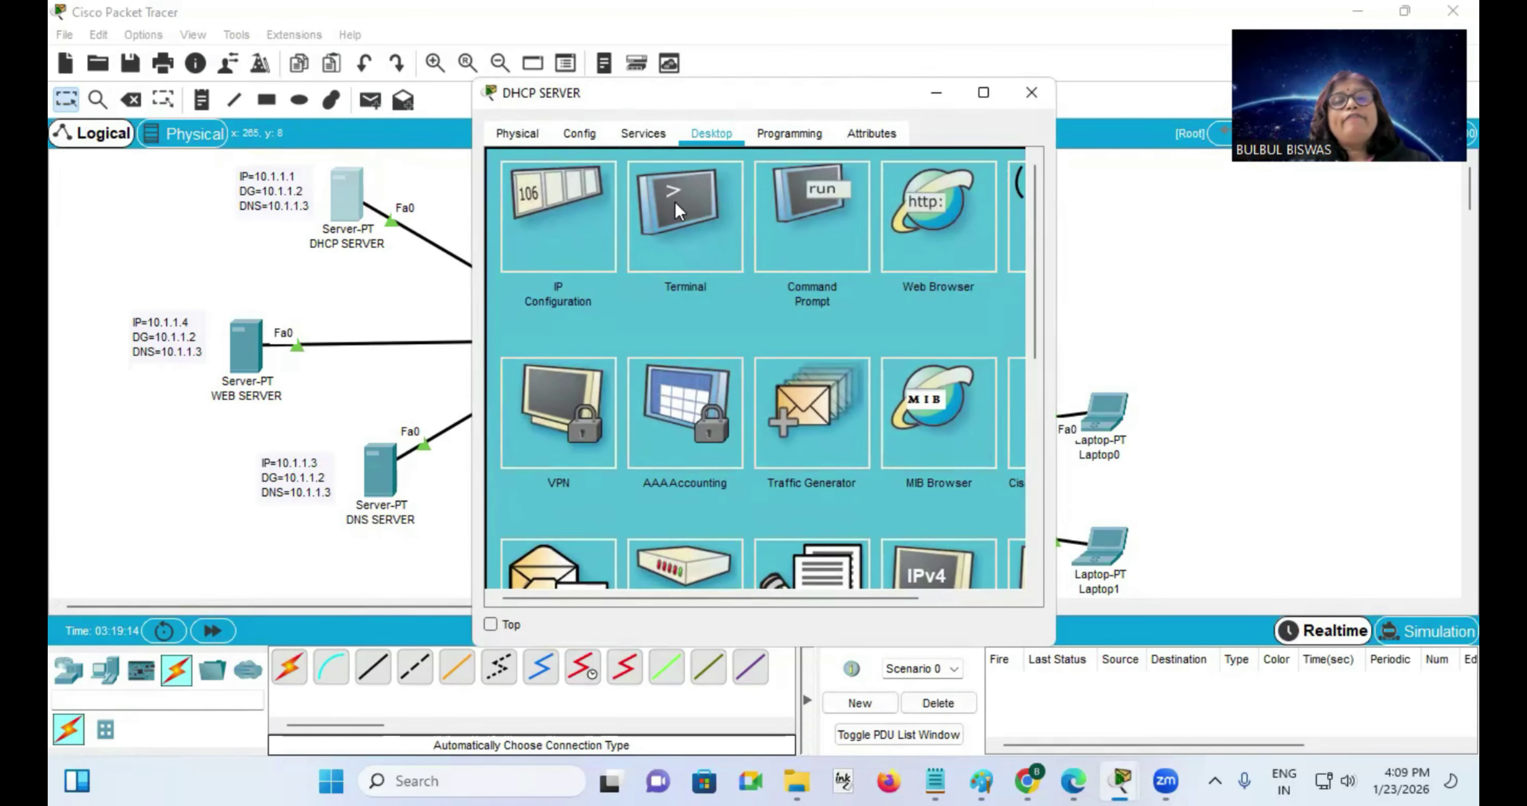
left_click(555, 240)
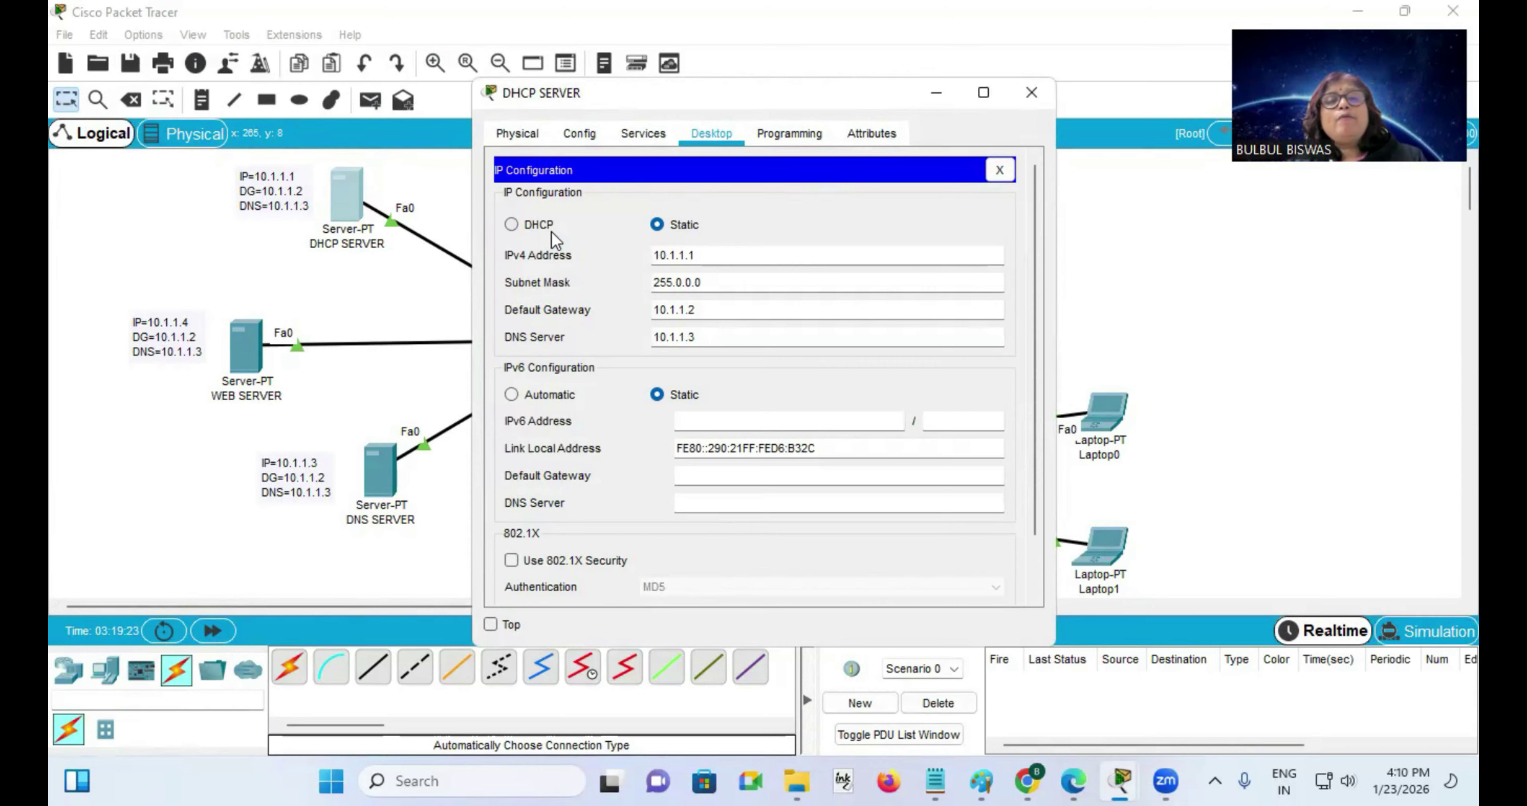
left_click(643, 132)
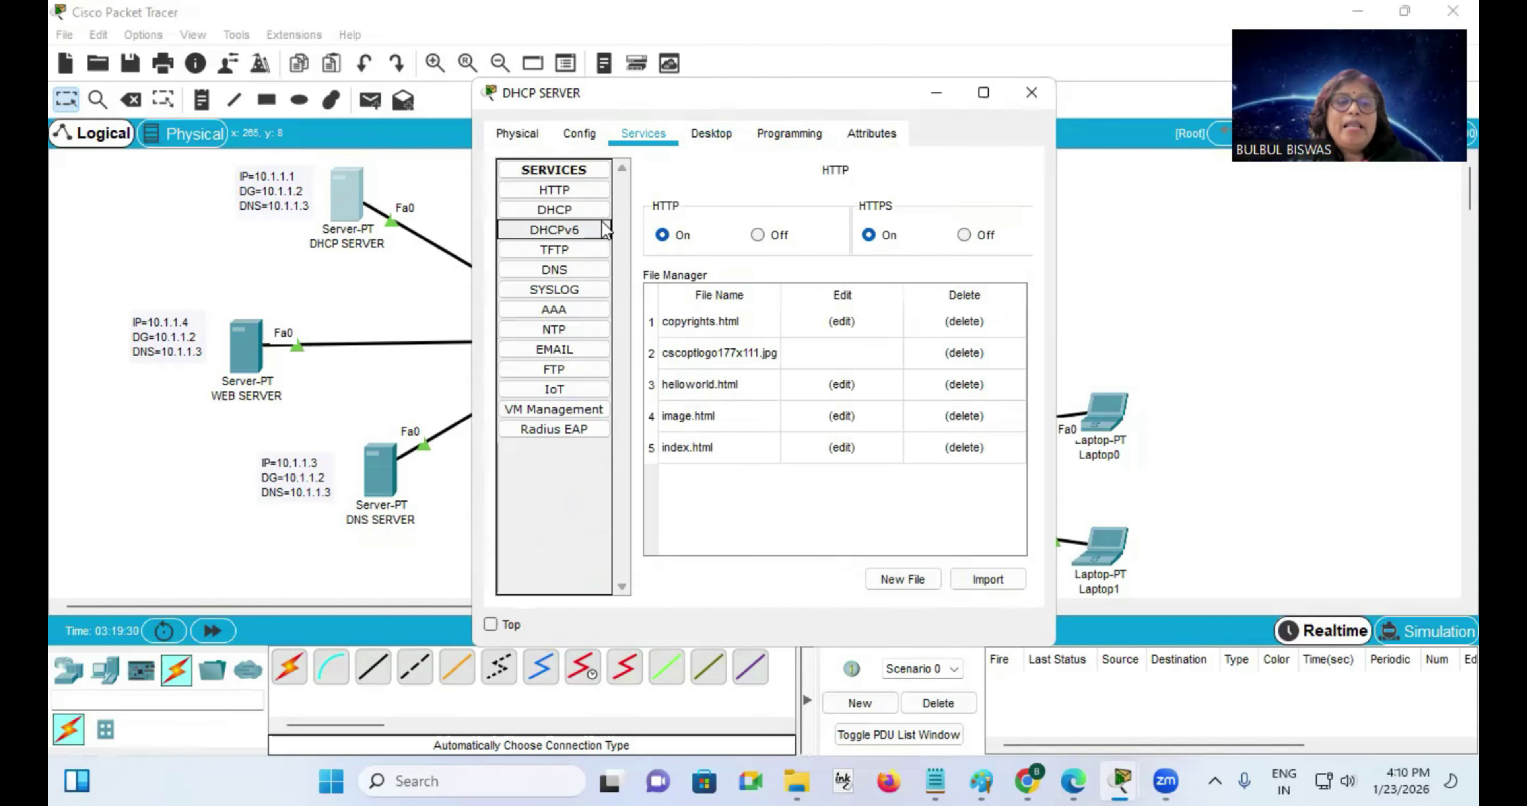
left_click(571, 211)
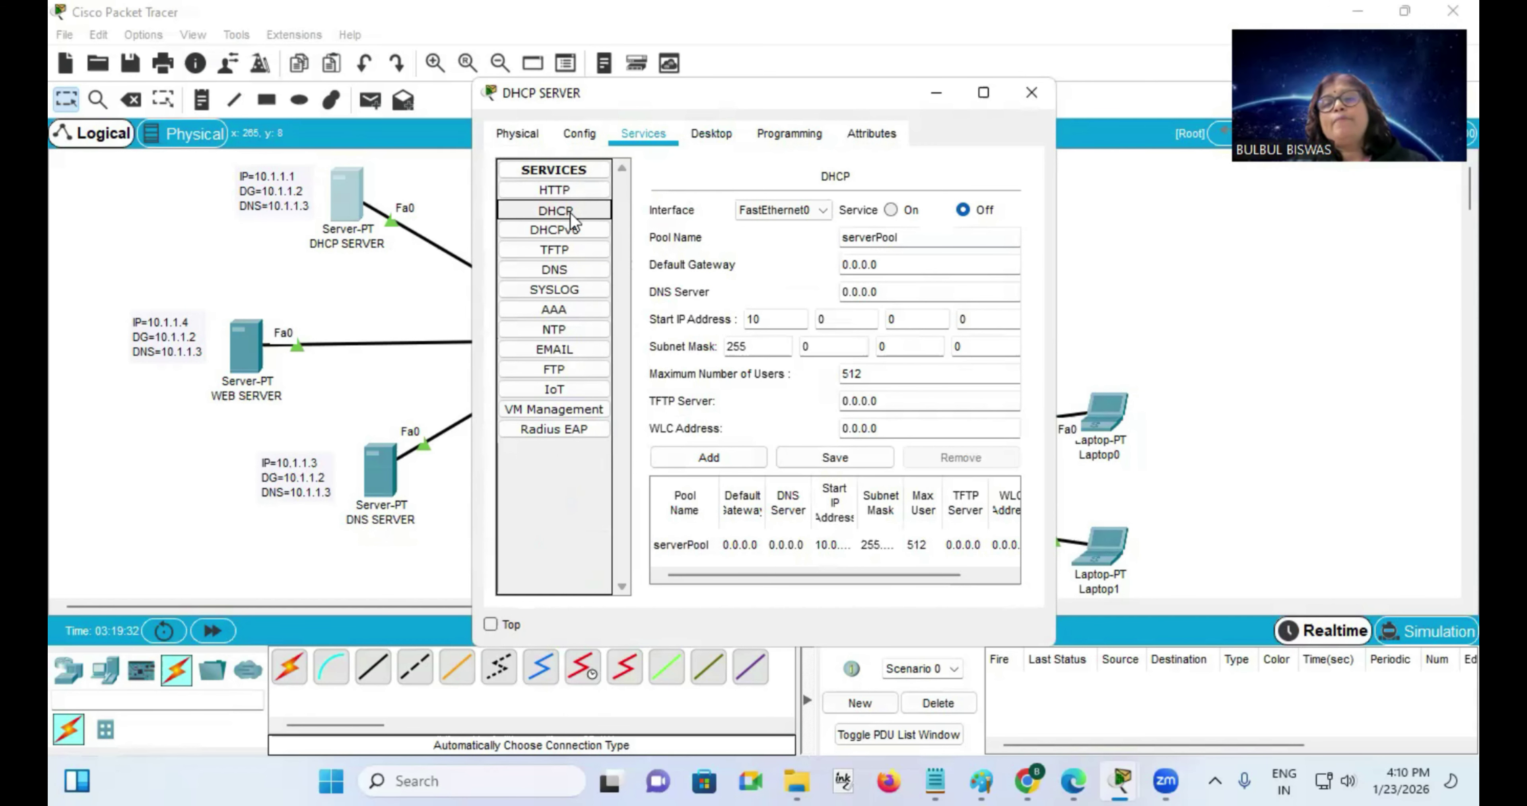
left_click(1014, 98)
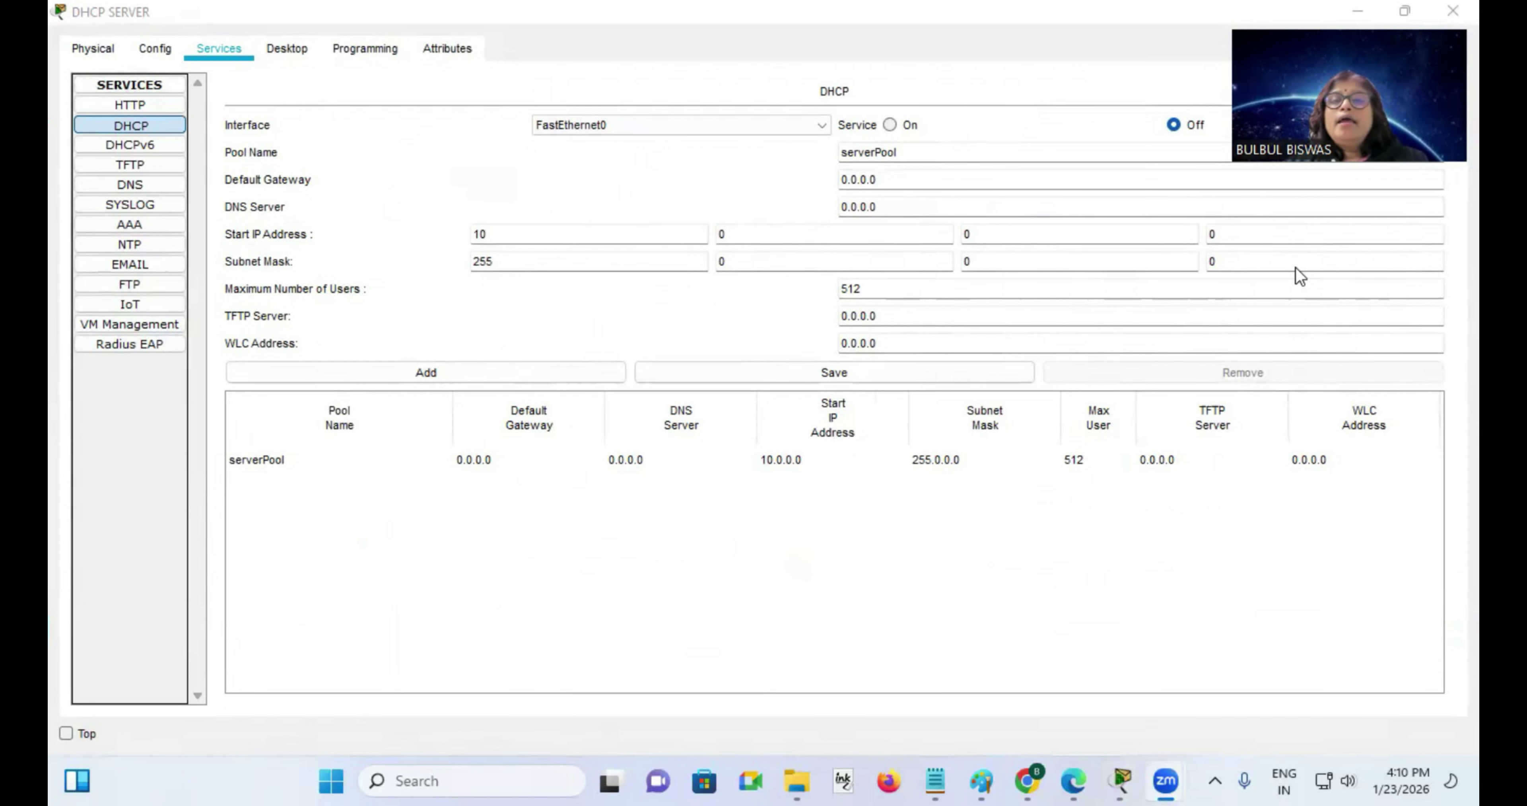
left_click(890, 125)
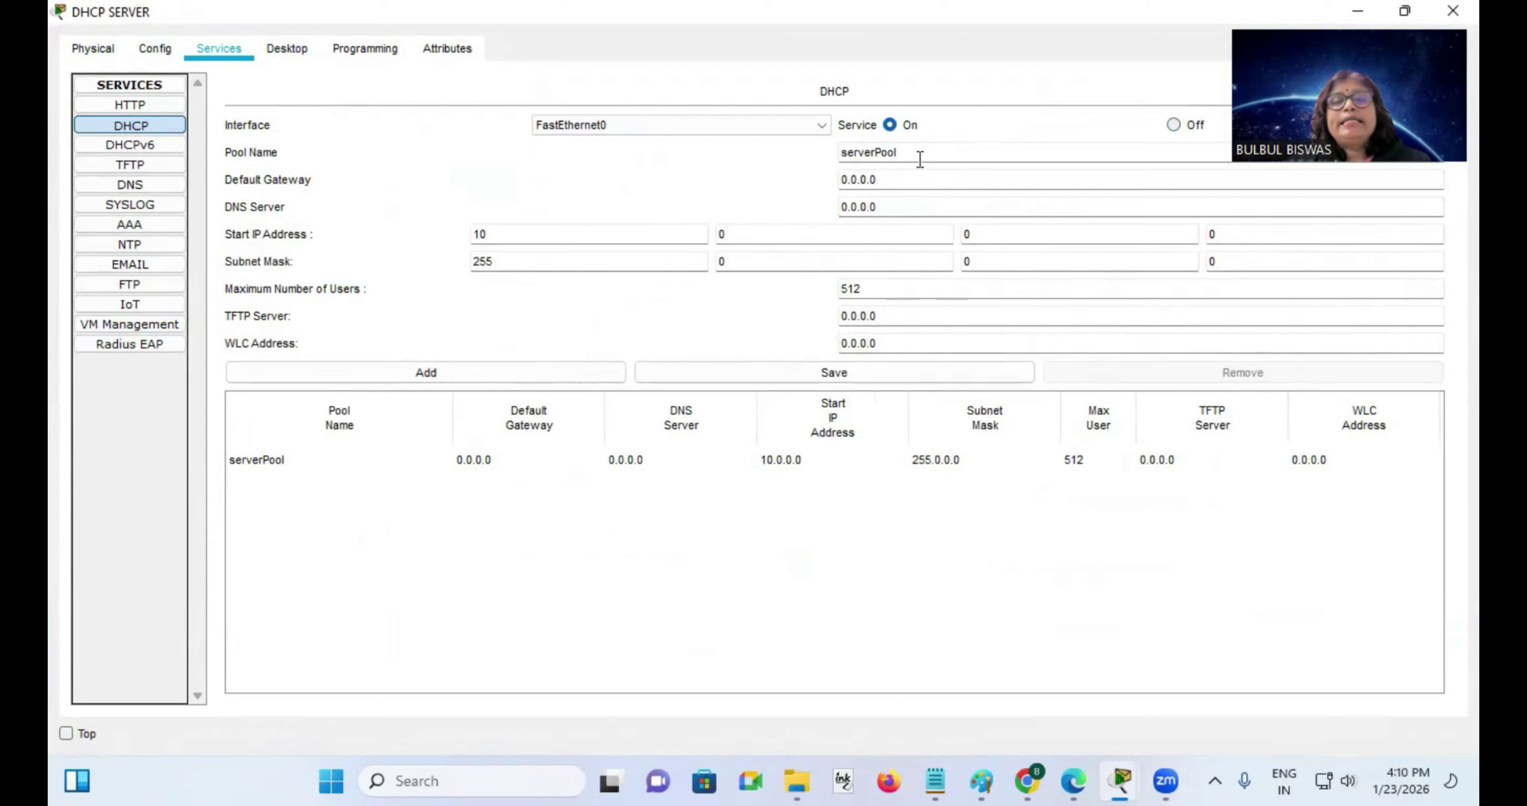
Set the default gateway of the DHCP server's serverPool to 10.1.1.2.
left_click(900, 179)
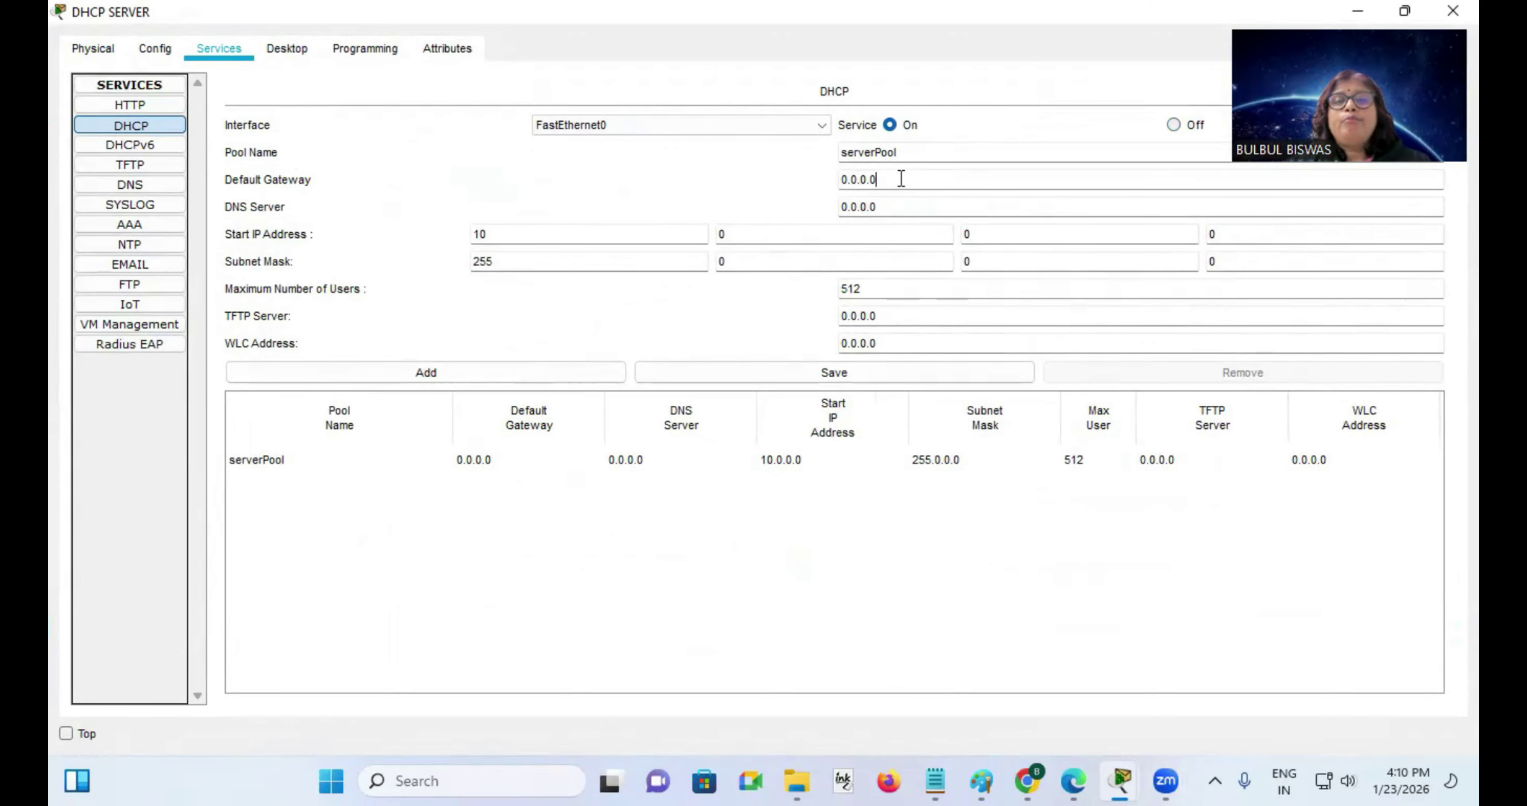
key("BackSpace")
key("BackSpace")
key("BackSpace")
key("BackSpace")
key("BackSpace")
key("BackSpace")
key("BackSpace")
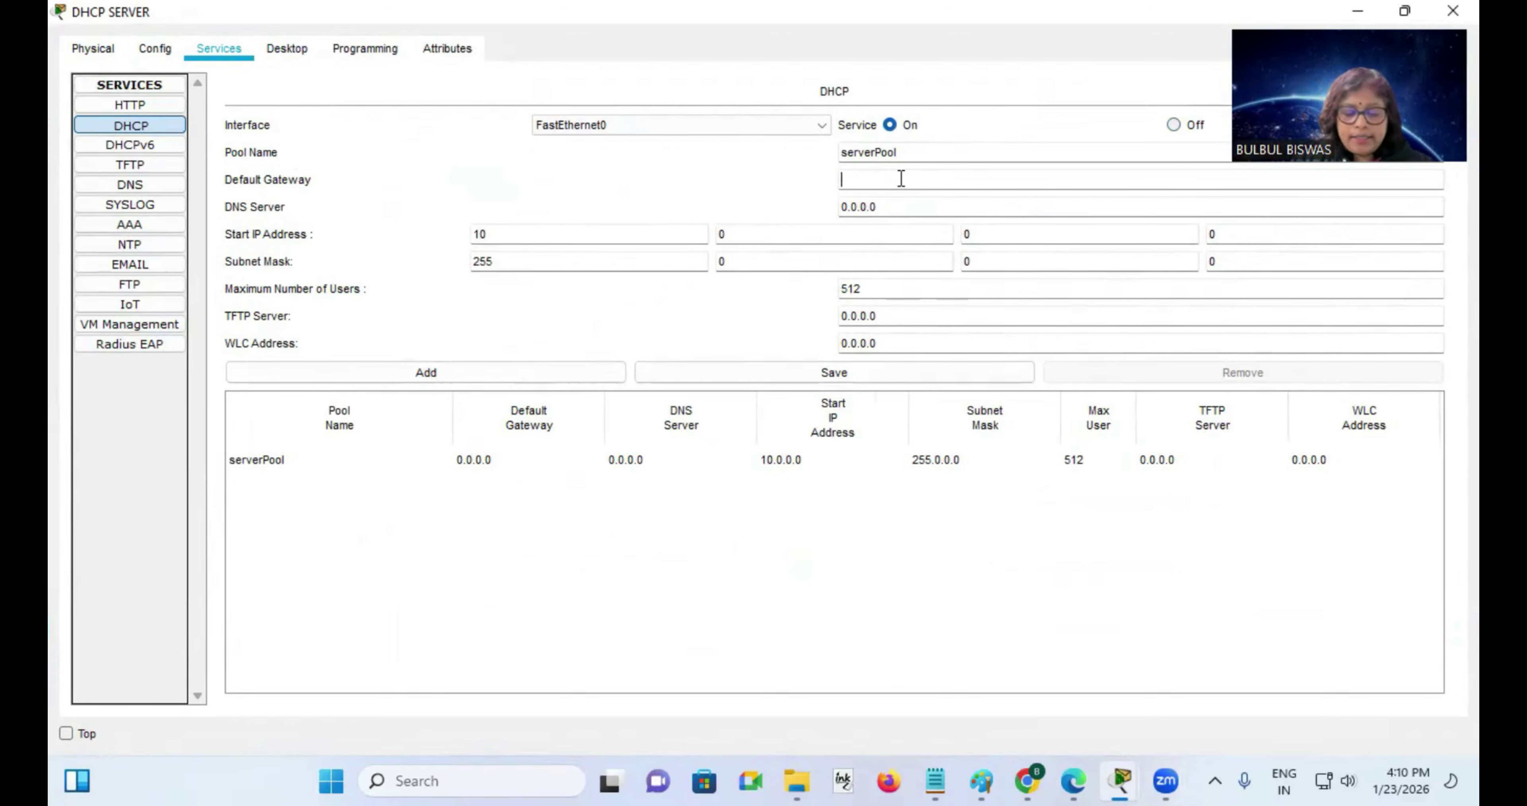
type("10.1.1.2")
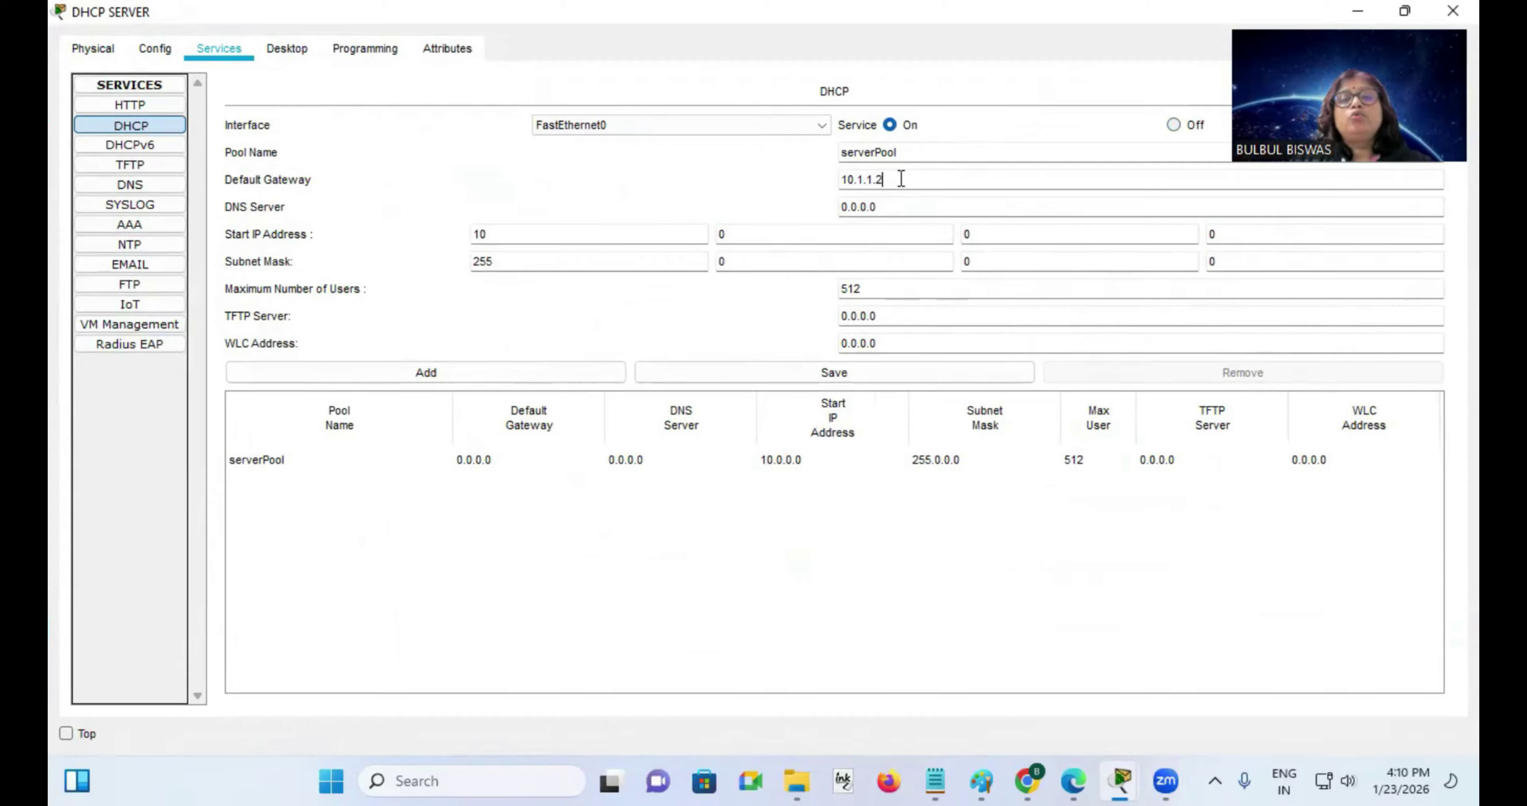
Set the DNS server address of the DHCP pool to 10.1.1.3.
left_click(928, 210)
key("BackSpace")
key("BackSpace")
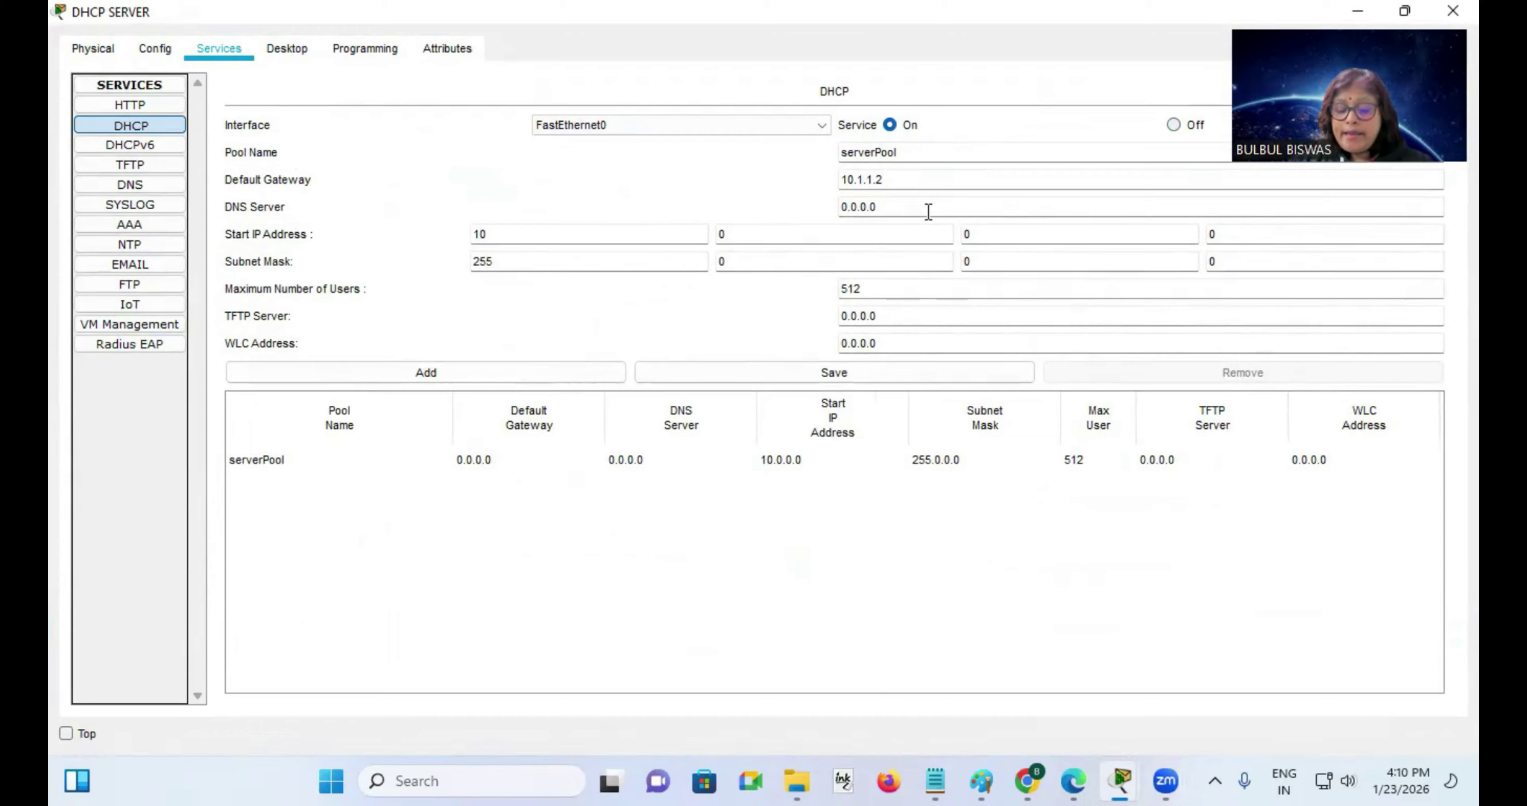
key("BackSpace")
key("BackSpace")
key("BackSpace")
key("BackSpace")
key("BackSpace")
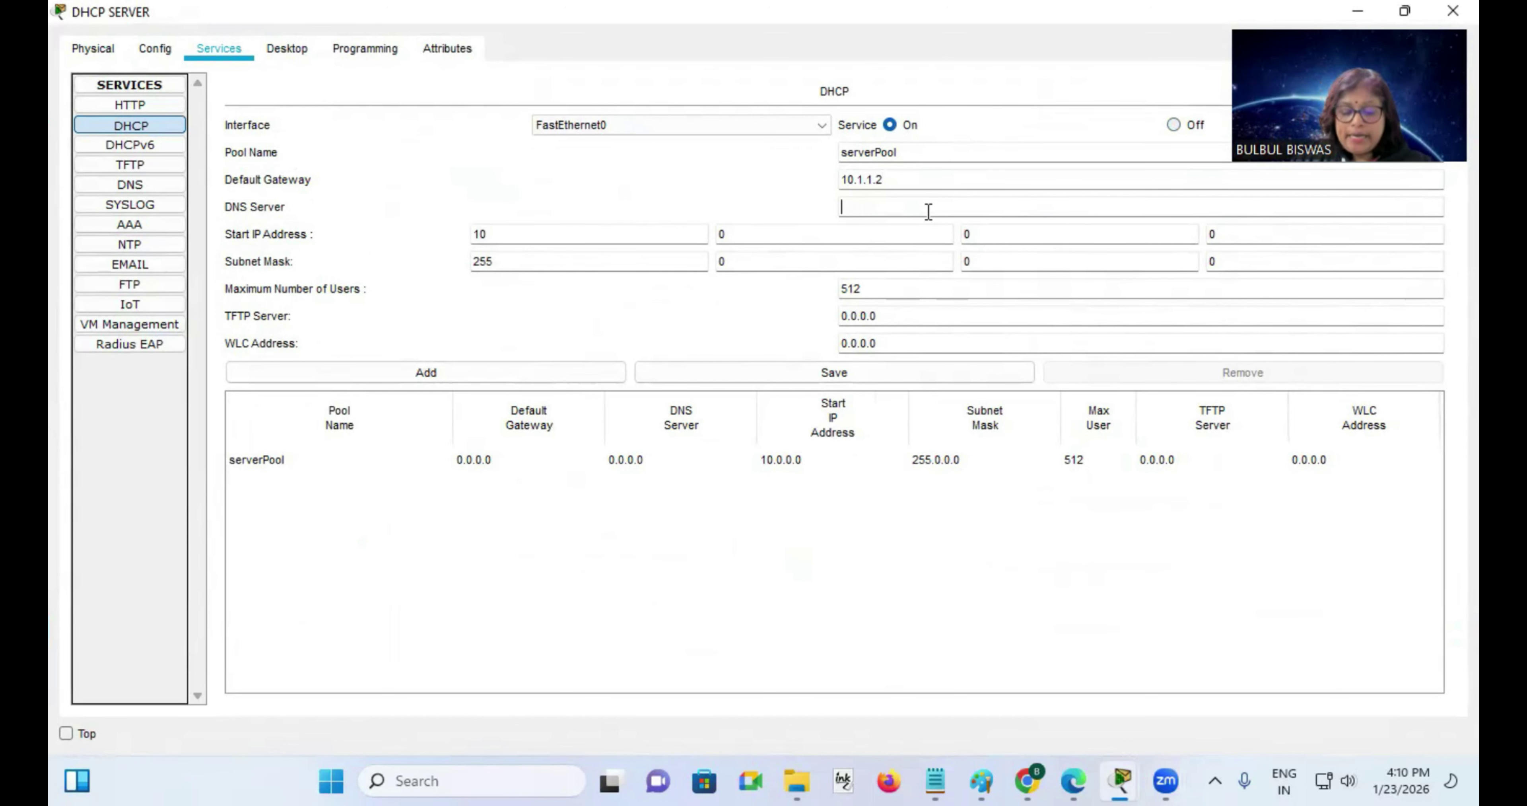
type("10.1.1.3")
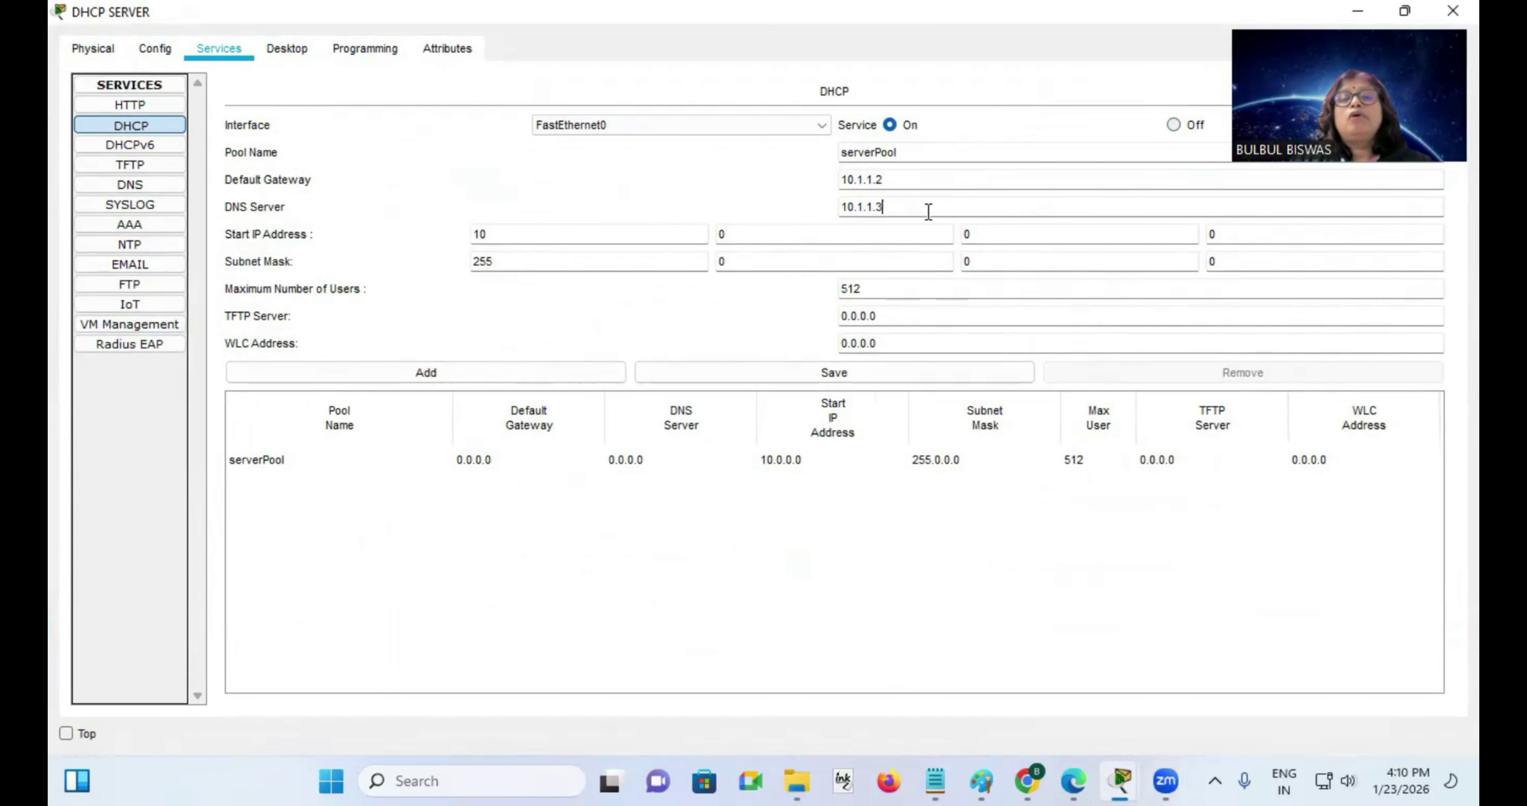
Set the start IP address of the DHCP pool to 10.1.1.10.
left_click(795, 236)
key("BackSpace")
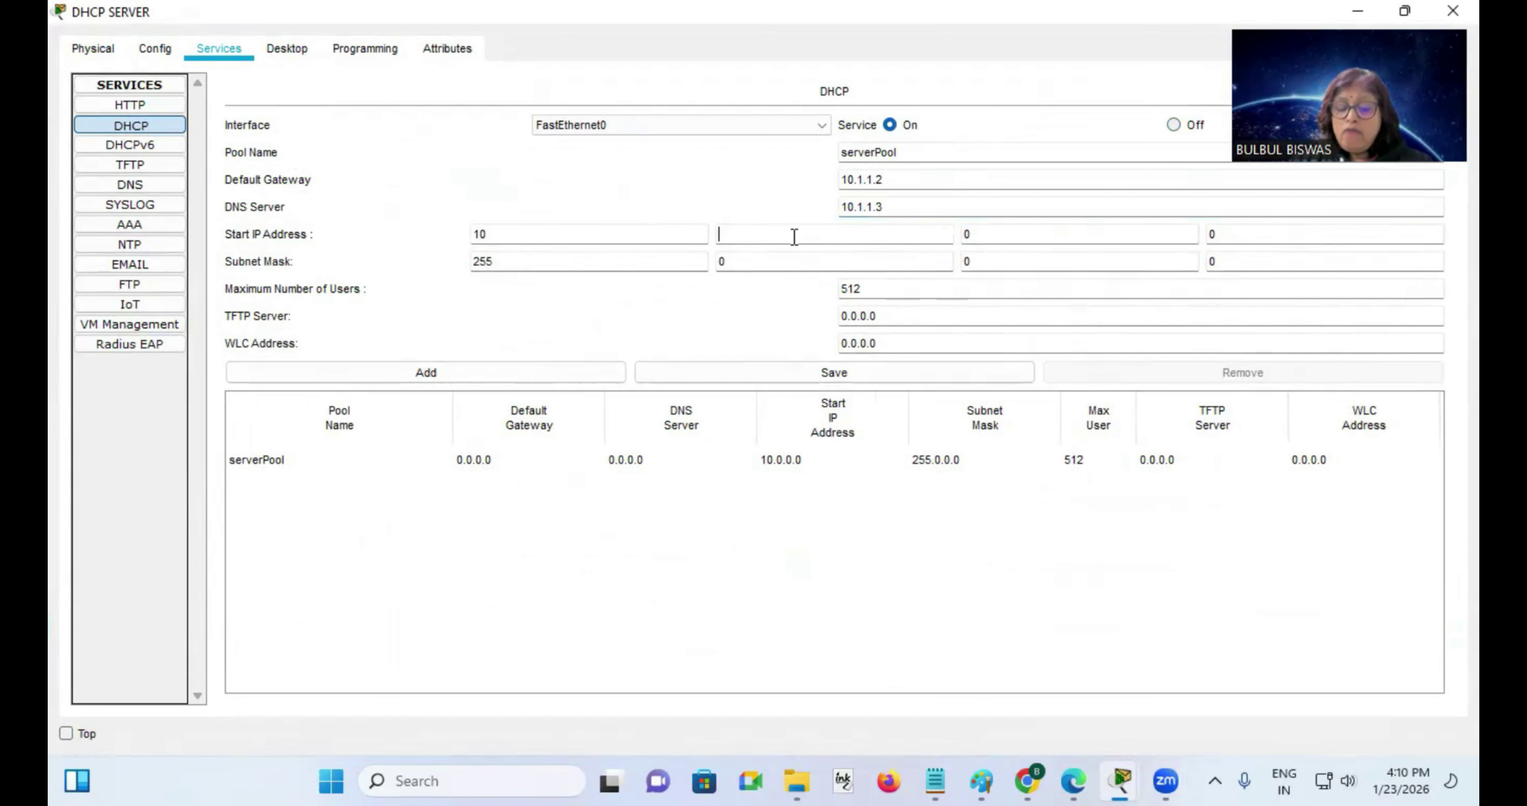
type("1")
left_click(1032, 235)
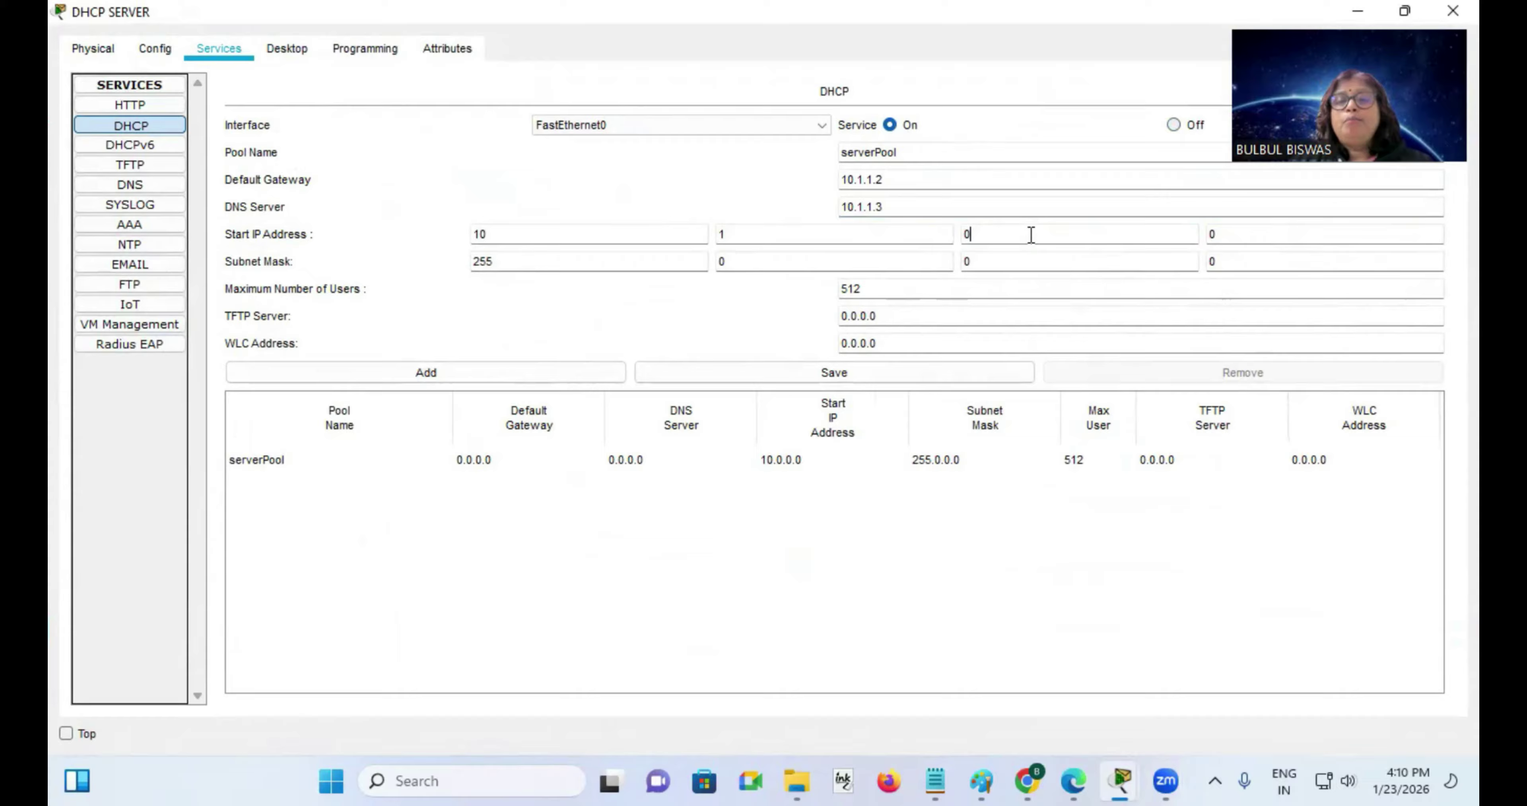
key("BackSpace")
type("1")
left_click(1289, 235)
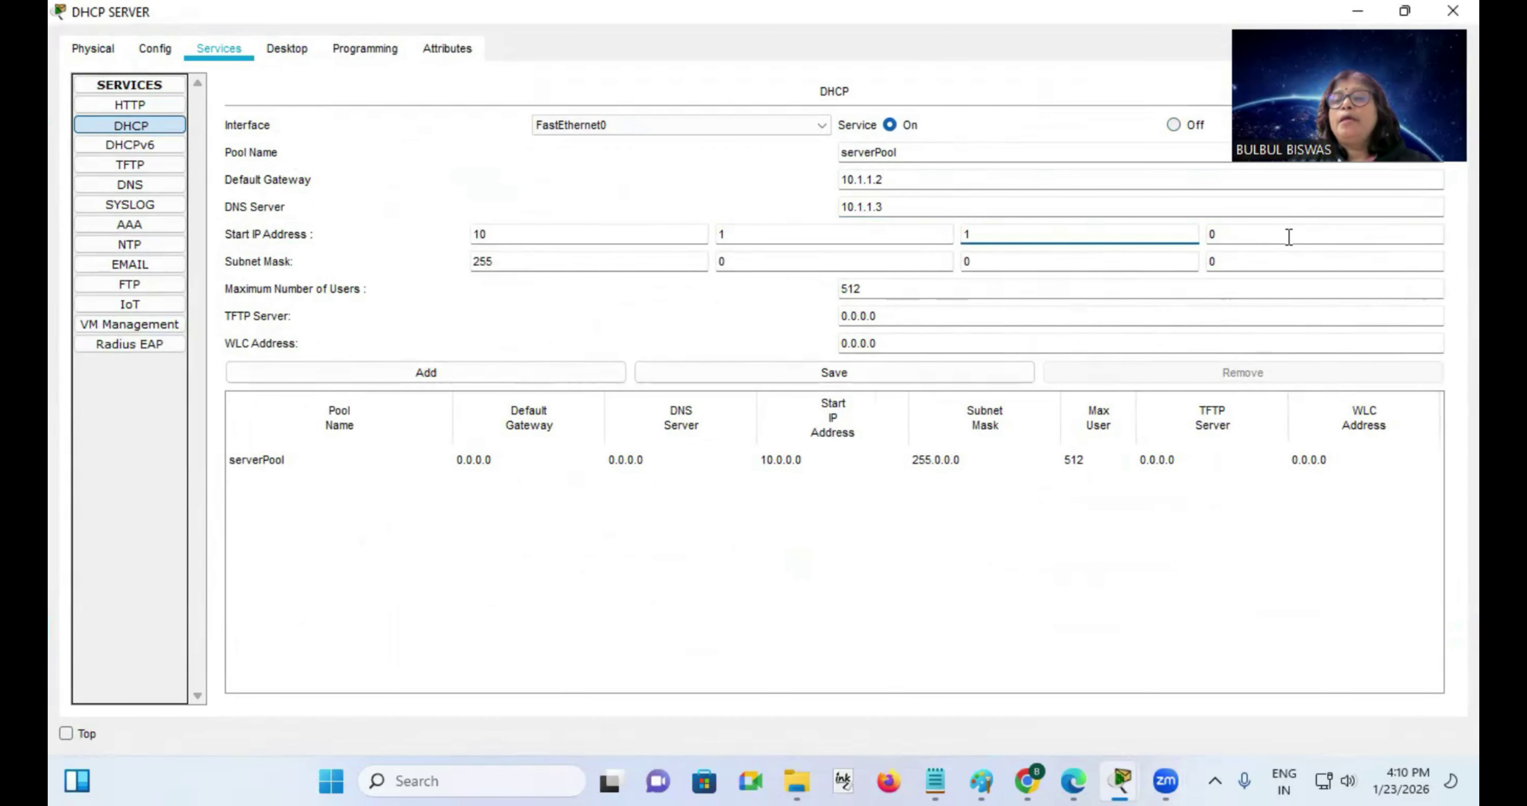
key("BackSpace")
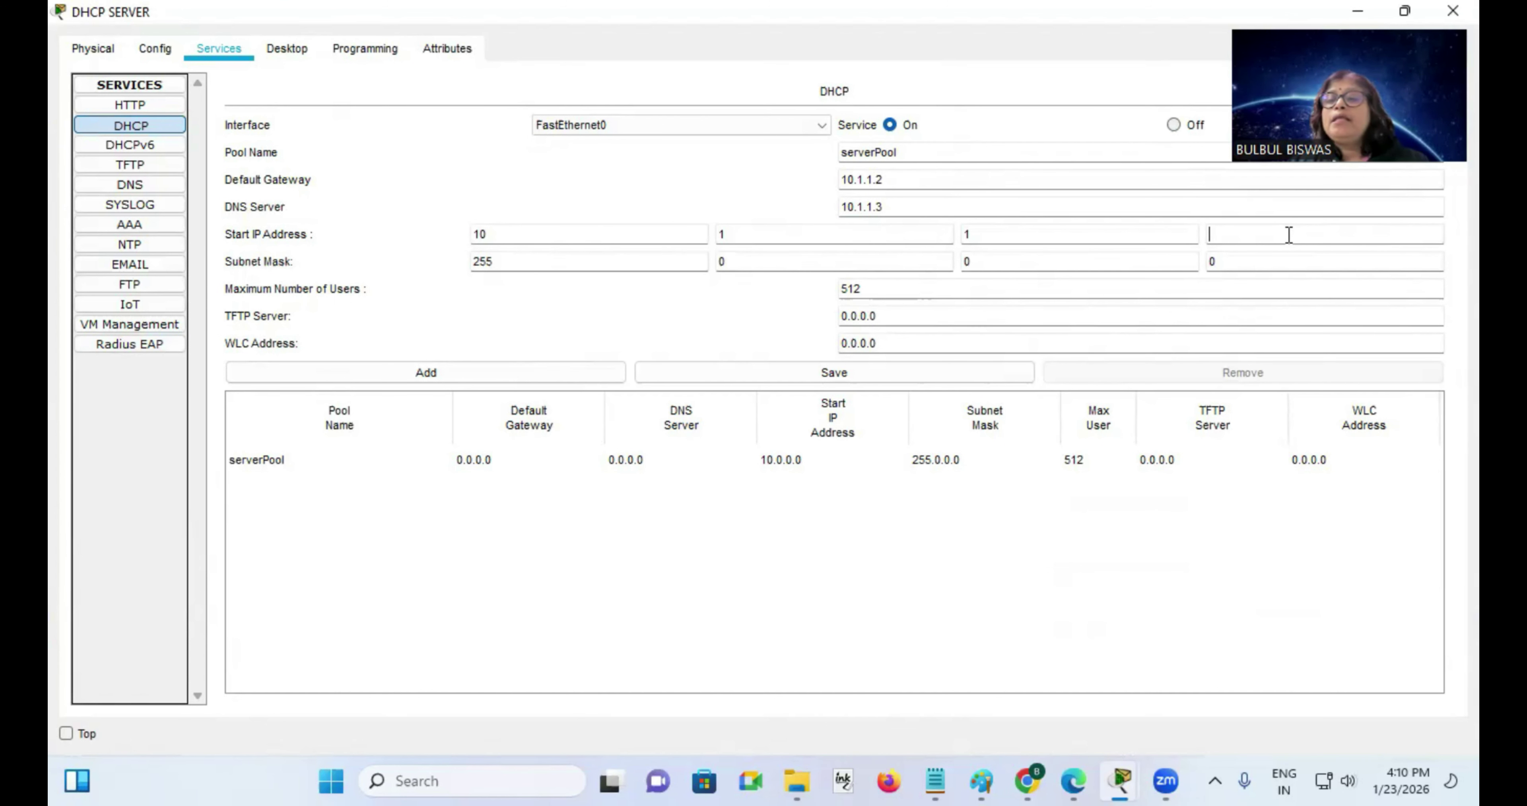
type("10")
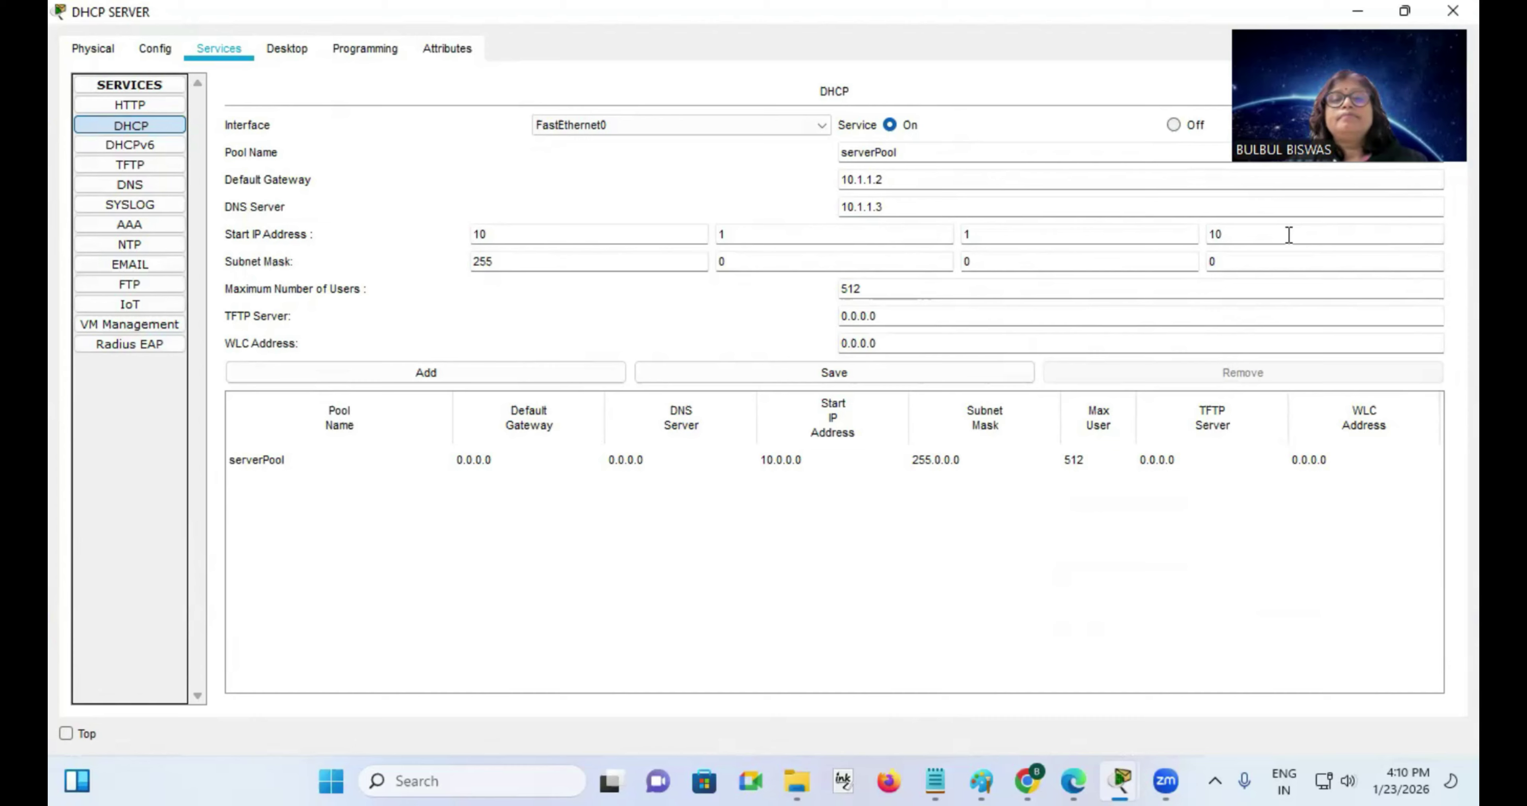
Limit the DHCP pool to a maximum of 50 users and save the serverPool settings.
left_click(920, 289)
key("BackSpace")
key("BackSpace")
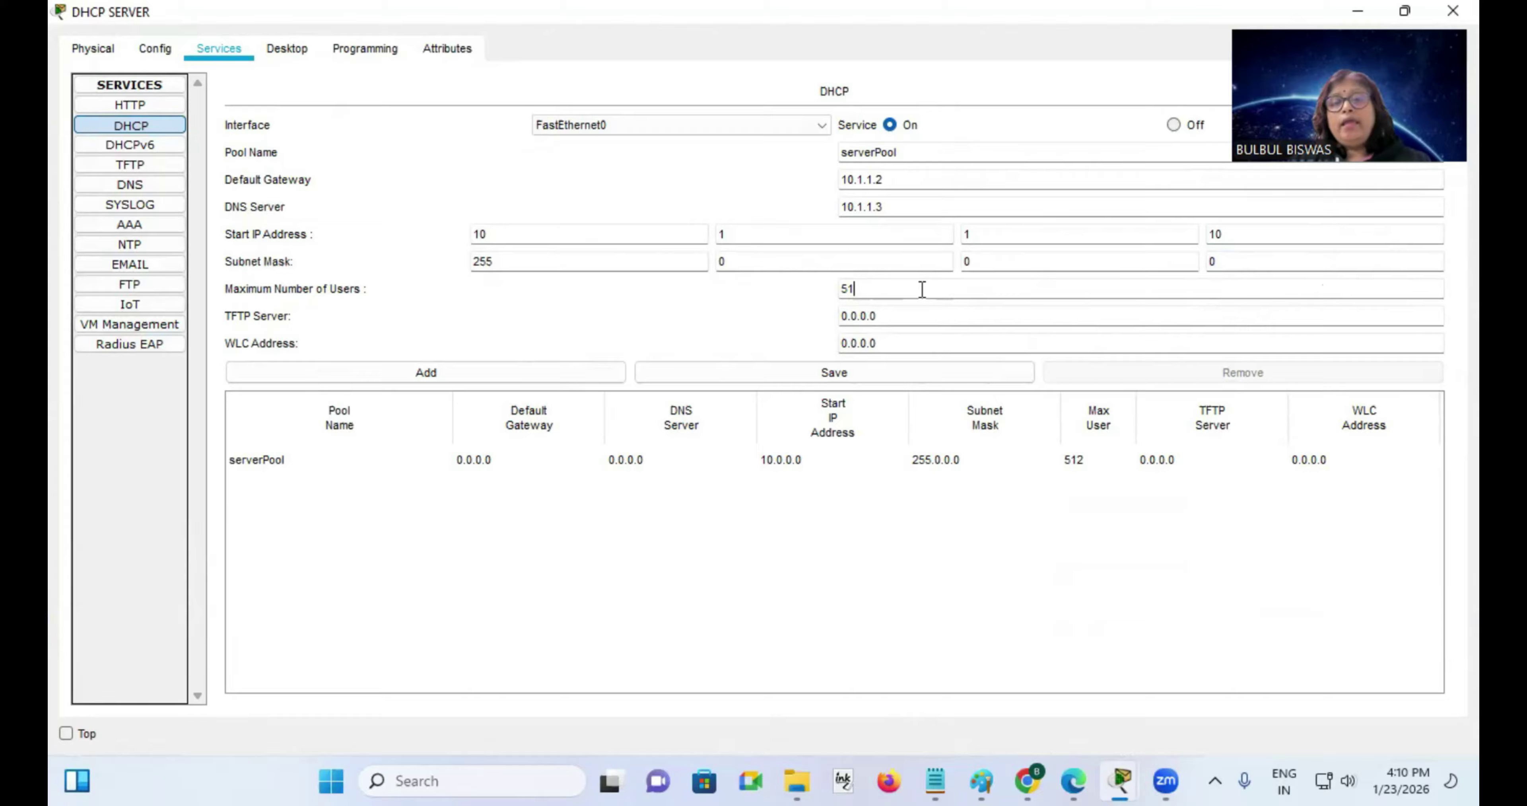
type("0")
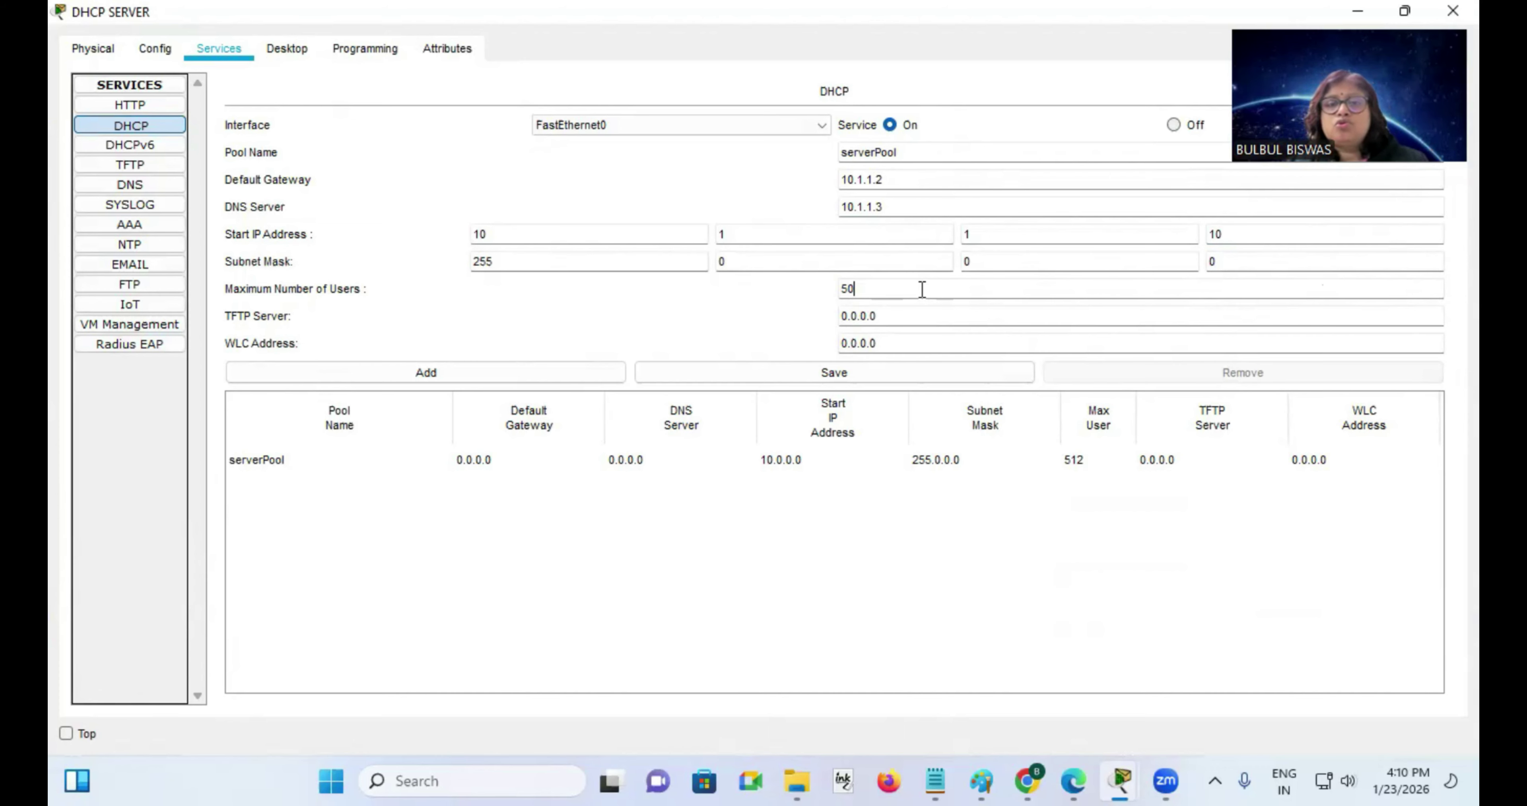
left_click(826, 376)
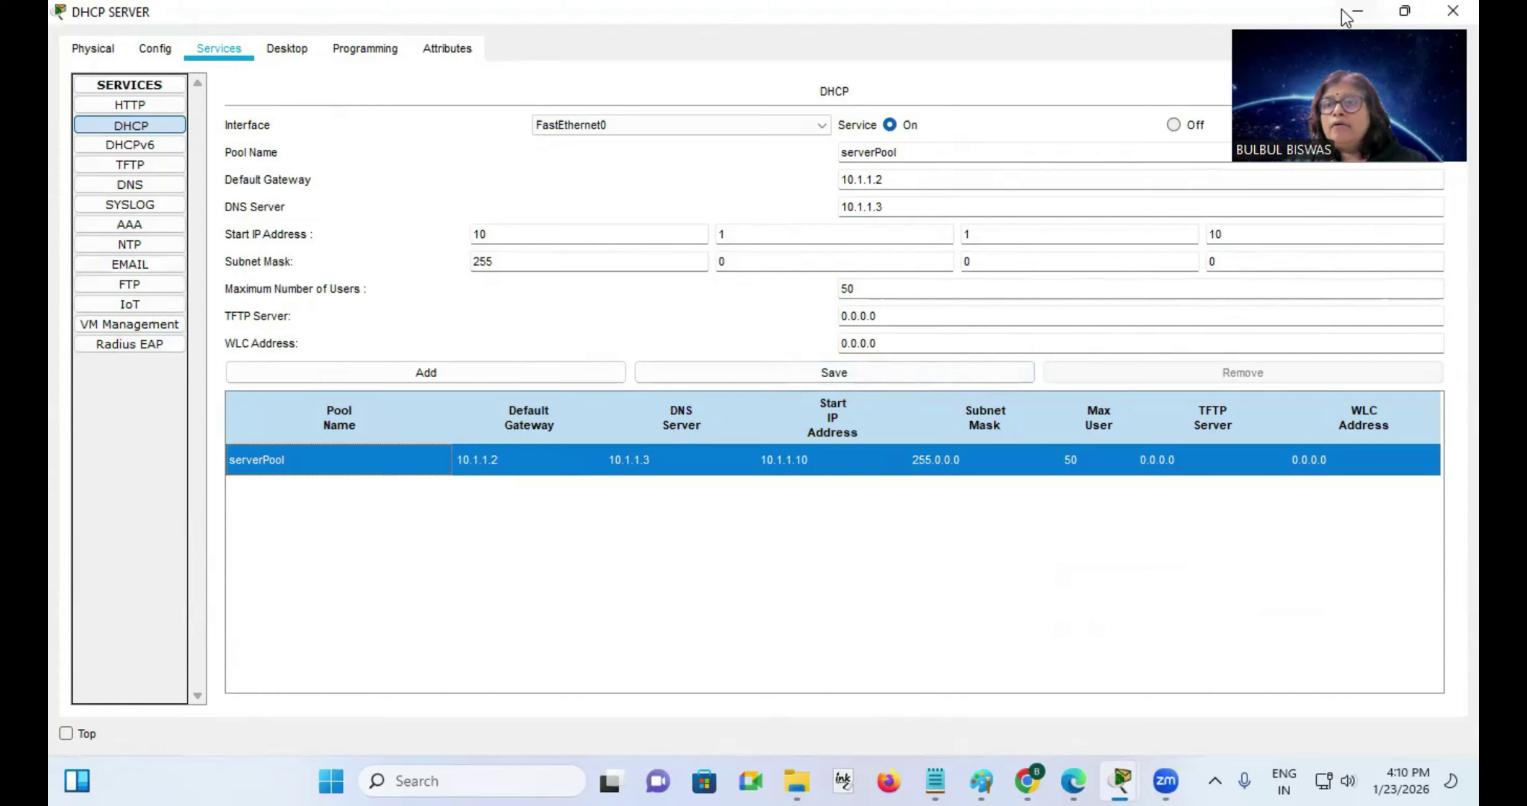
left_click(912, 9)
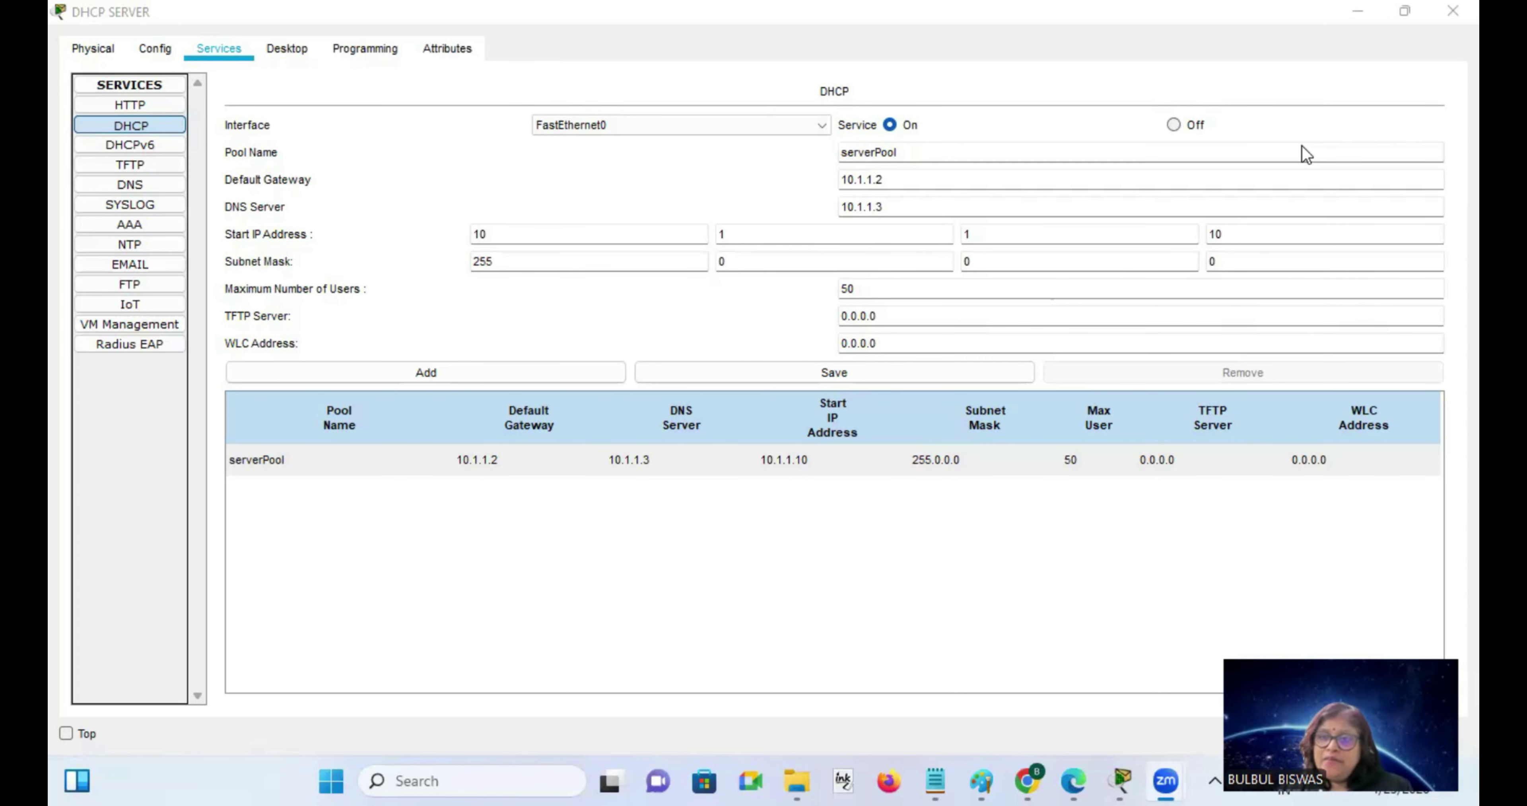
Close the DHCP server's settings and switch PC0's IPv4 configuration from static to DHCP.
left_click(1452, 10)
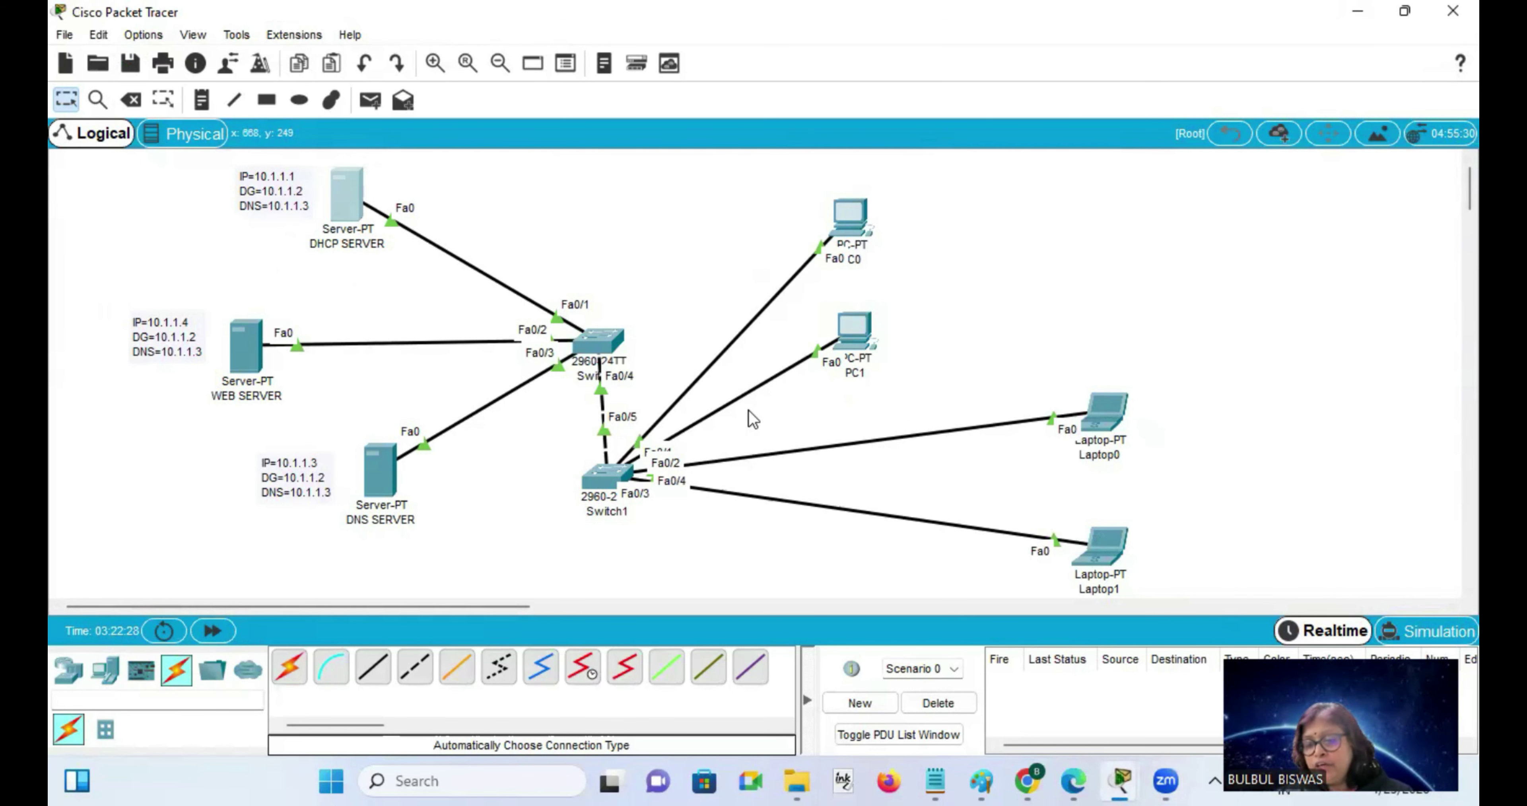
left_click(852, 212)
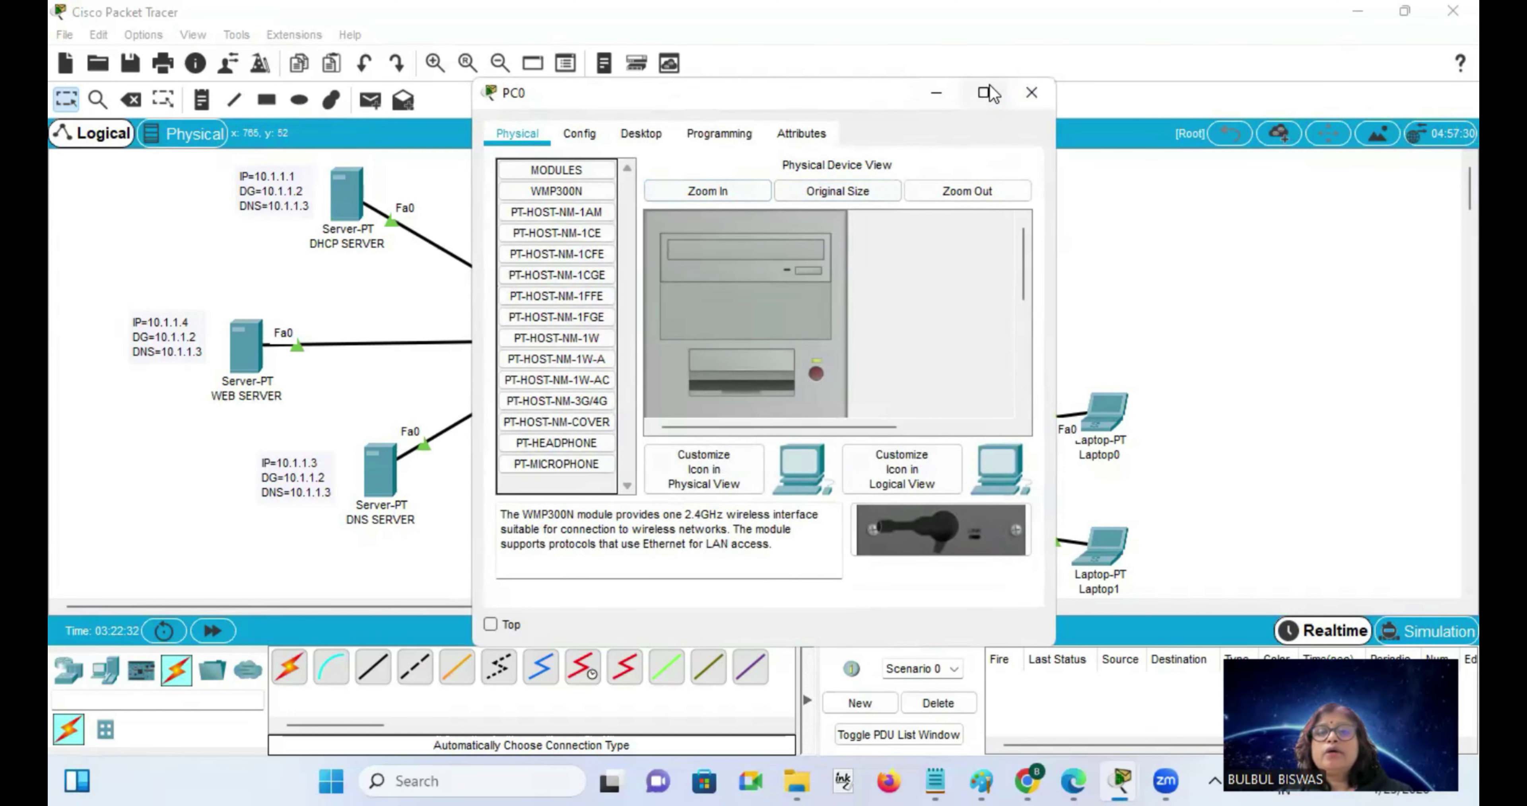
left_click(984, 93)
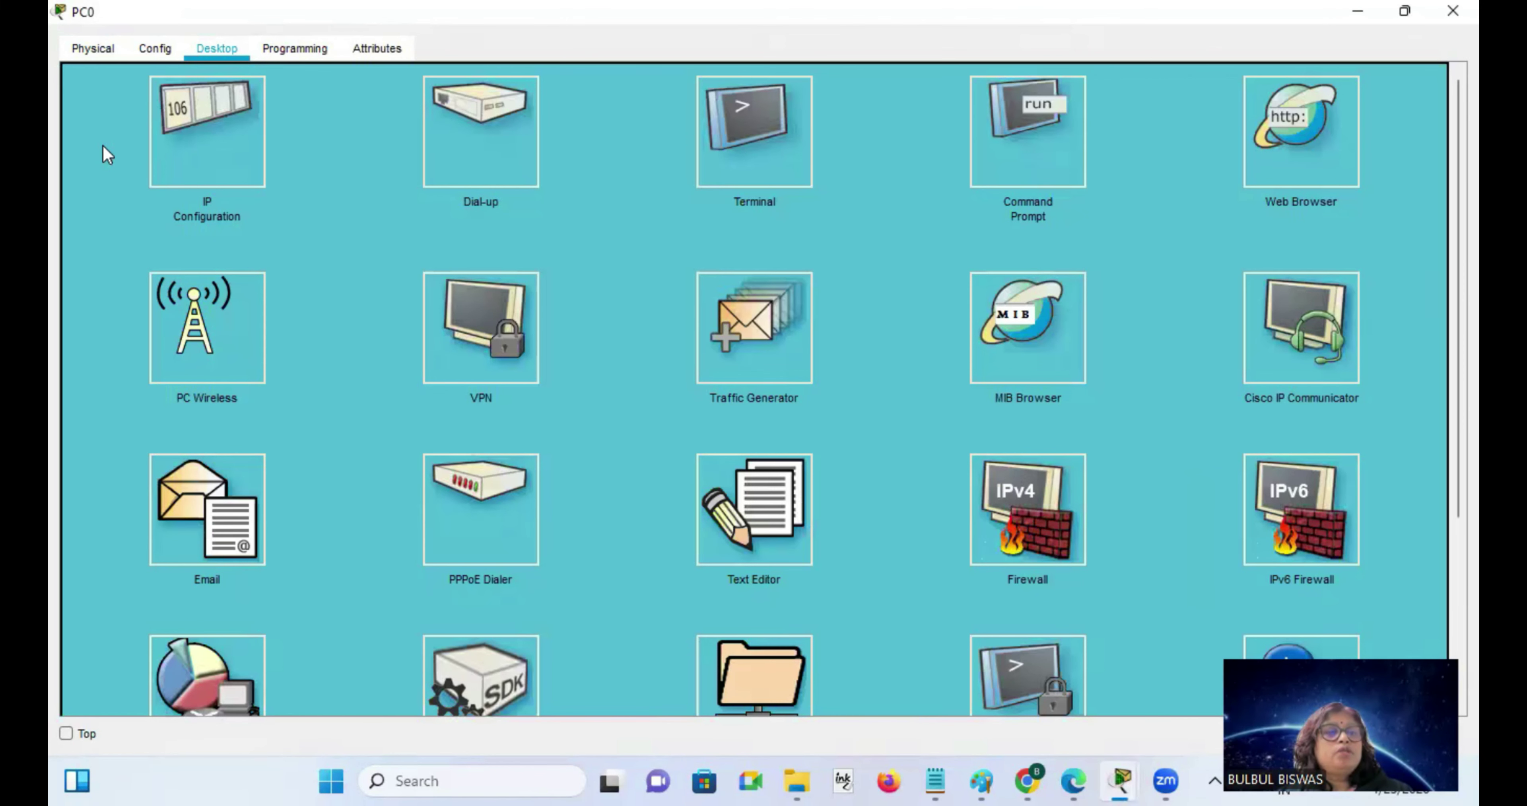
left_click(216, 162)
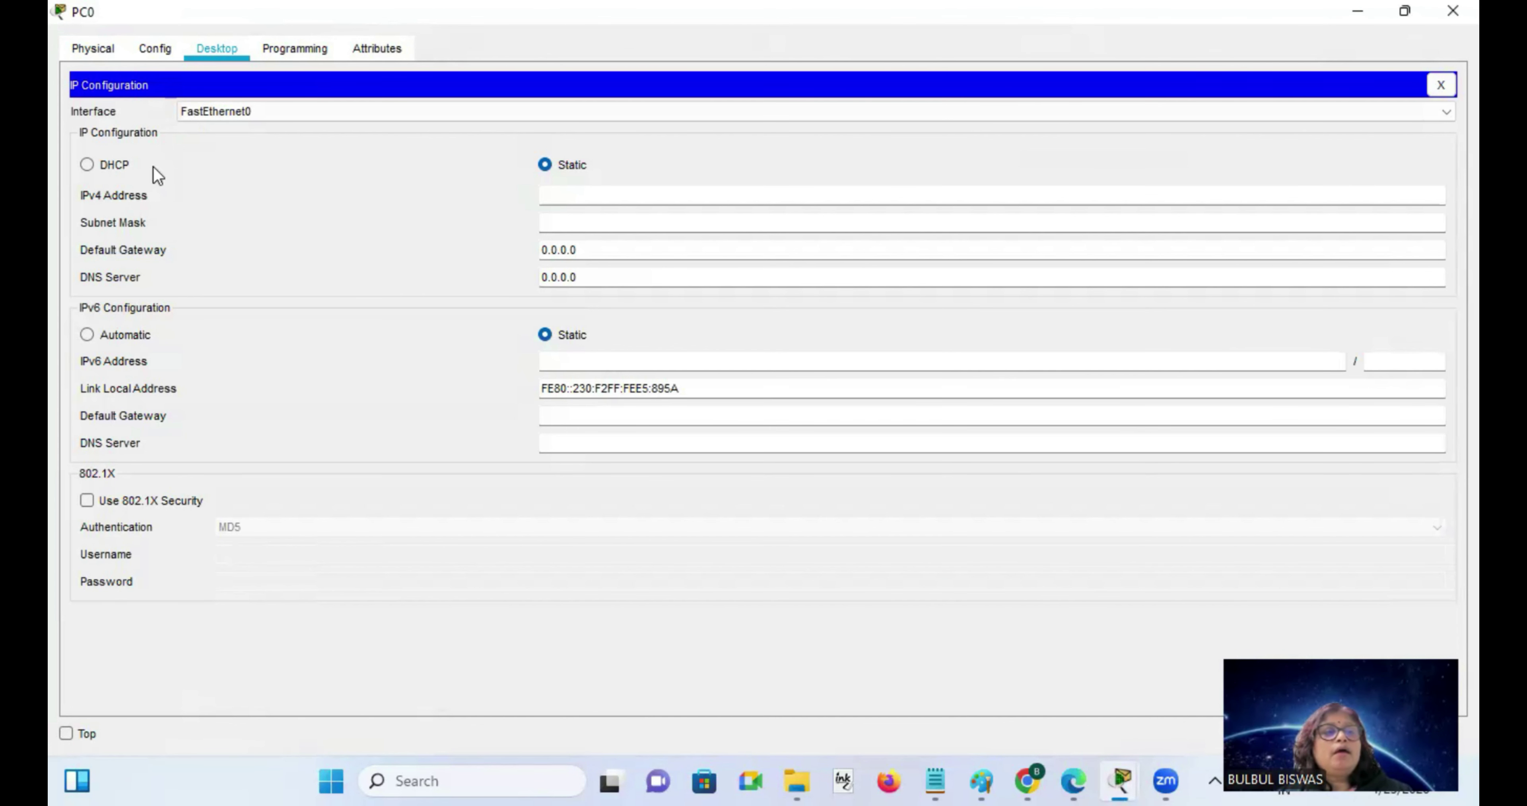
left_click(109, 167)
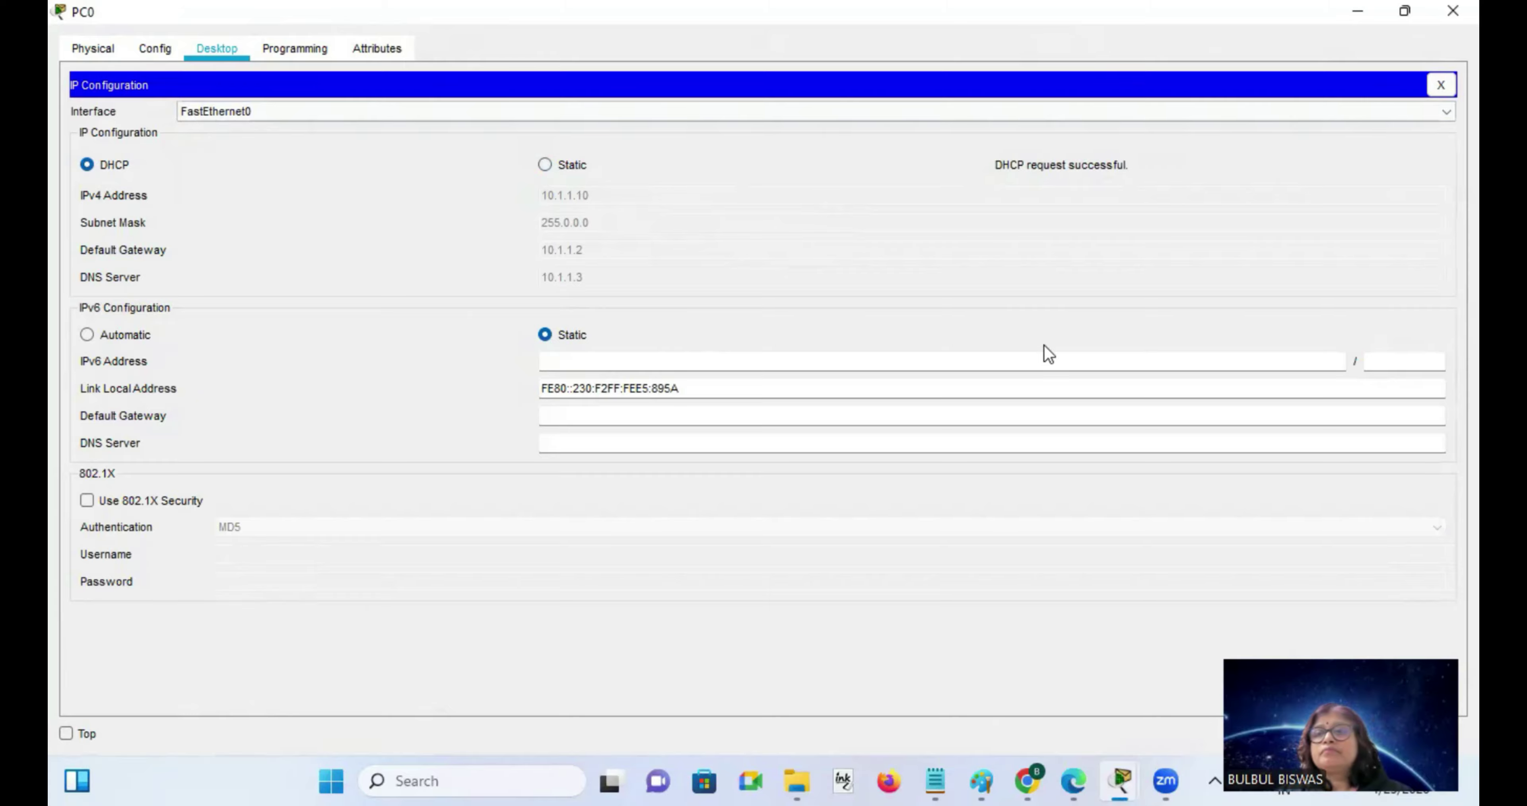
key("alt+F4")
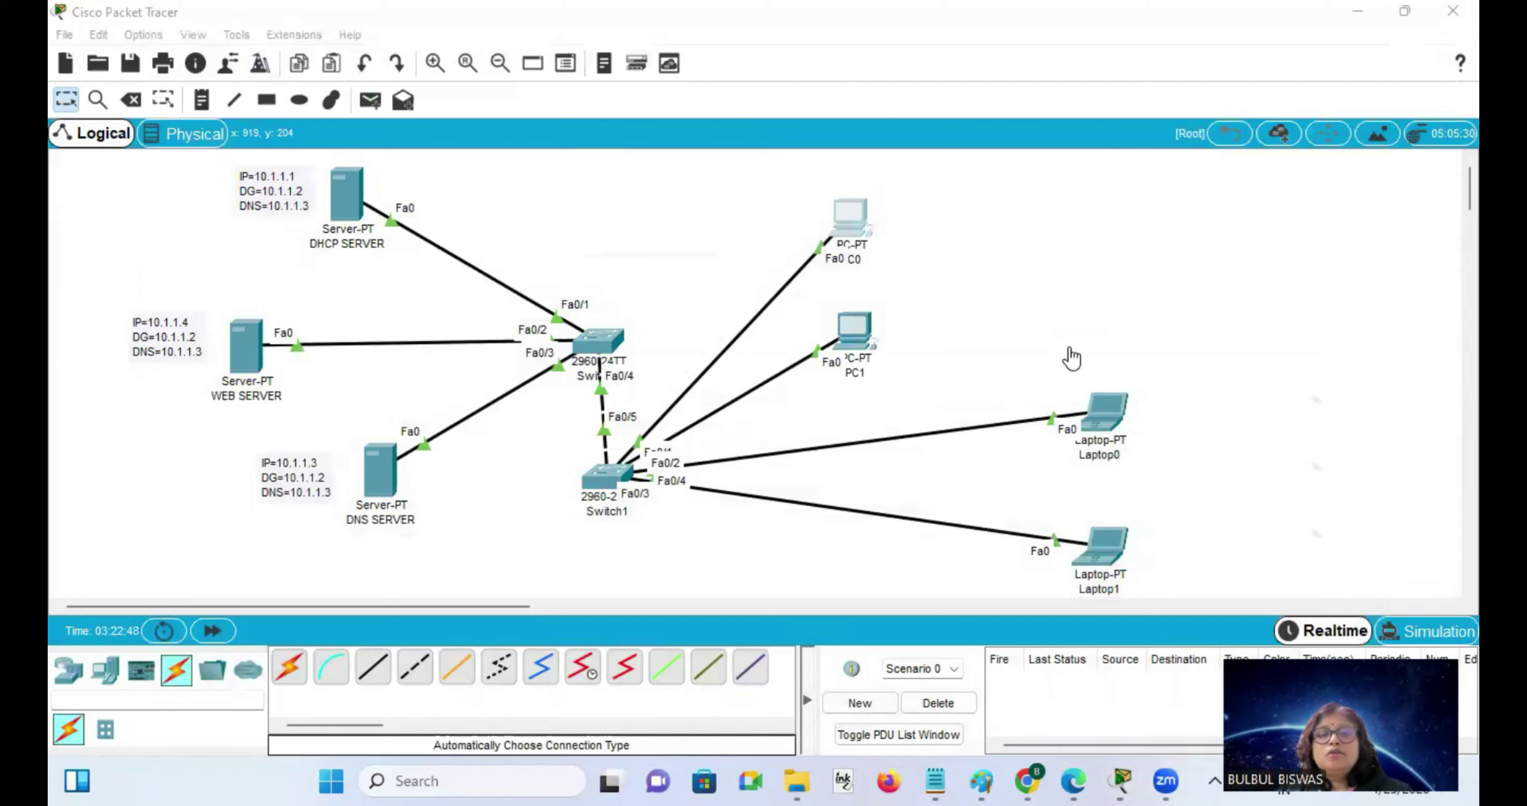
Switch PC1's IPv4 configuration to DHCP and close its device window.
left_click(866, 348)
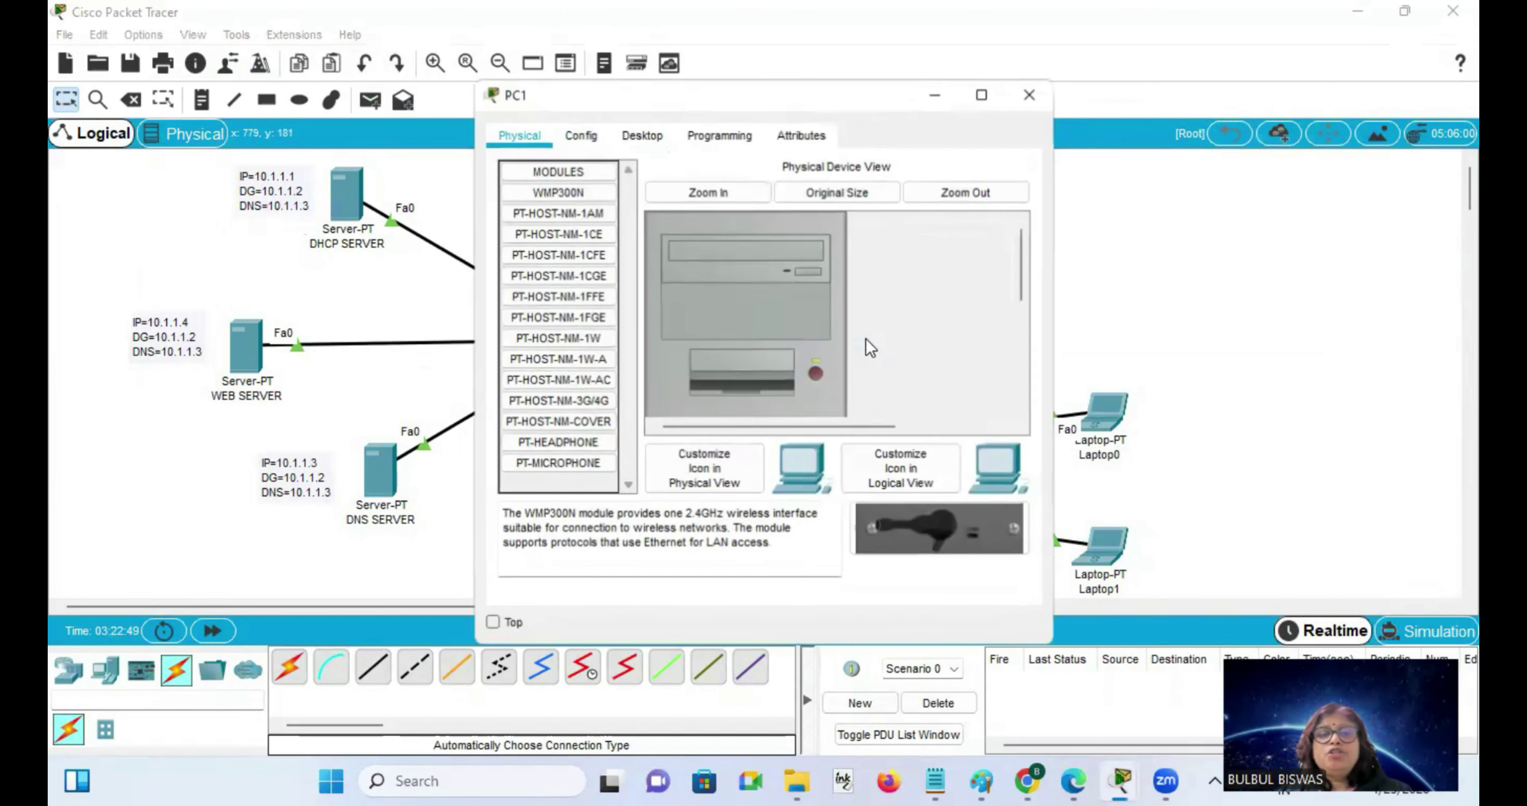
left_click(638, 137)
left_click(576, 216)
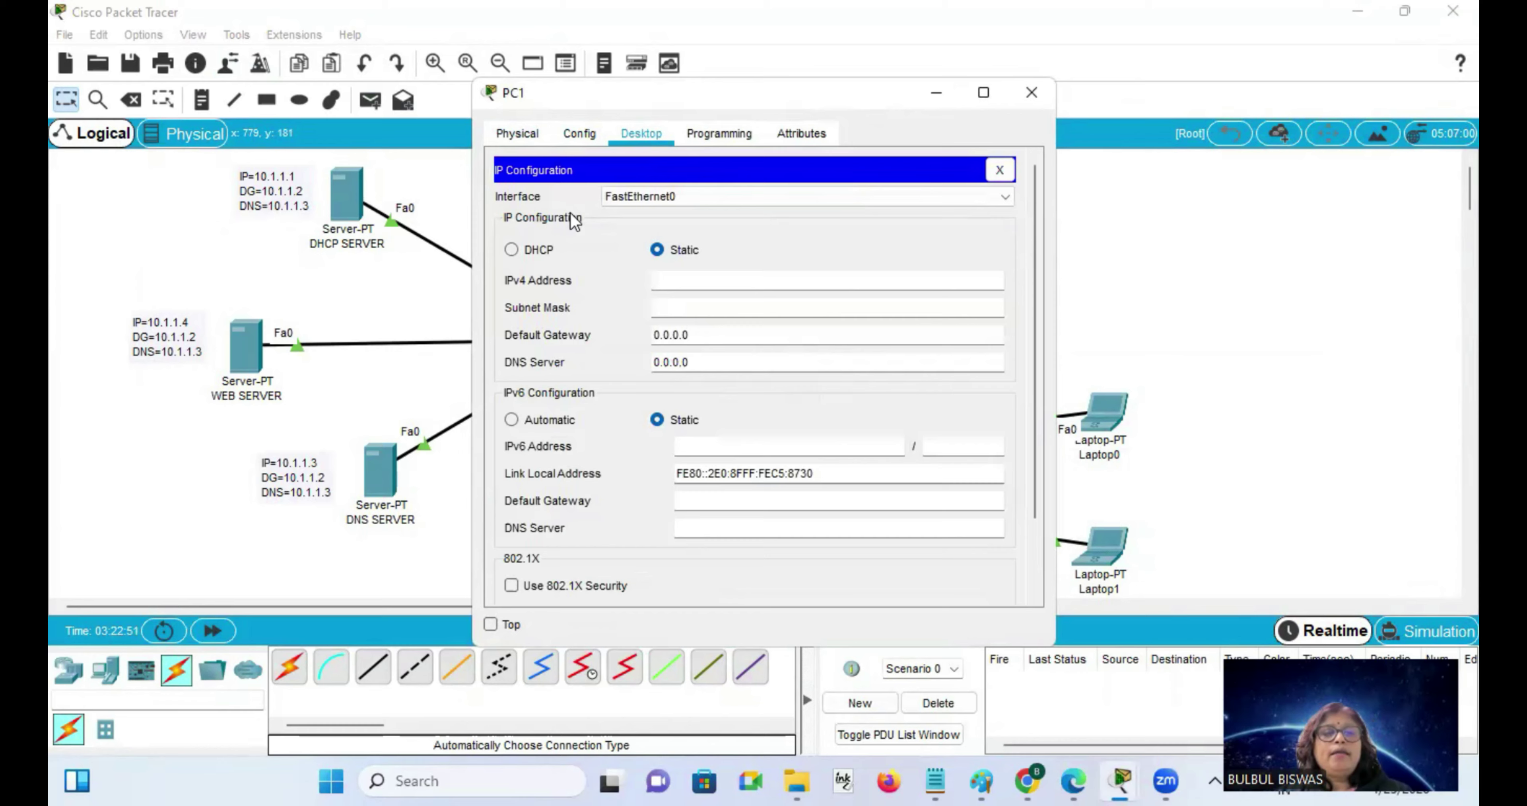
left_click(517, 252)
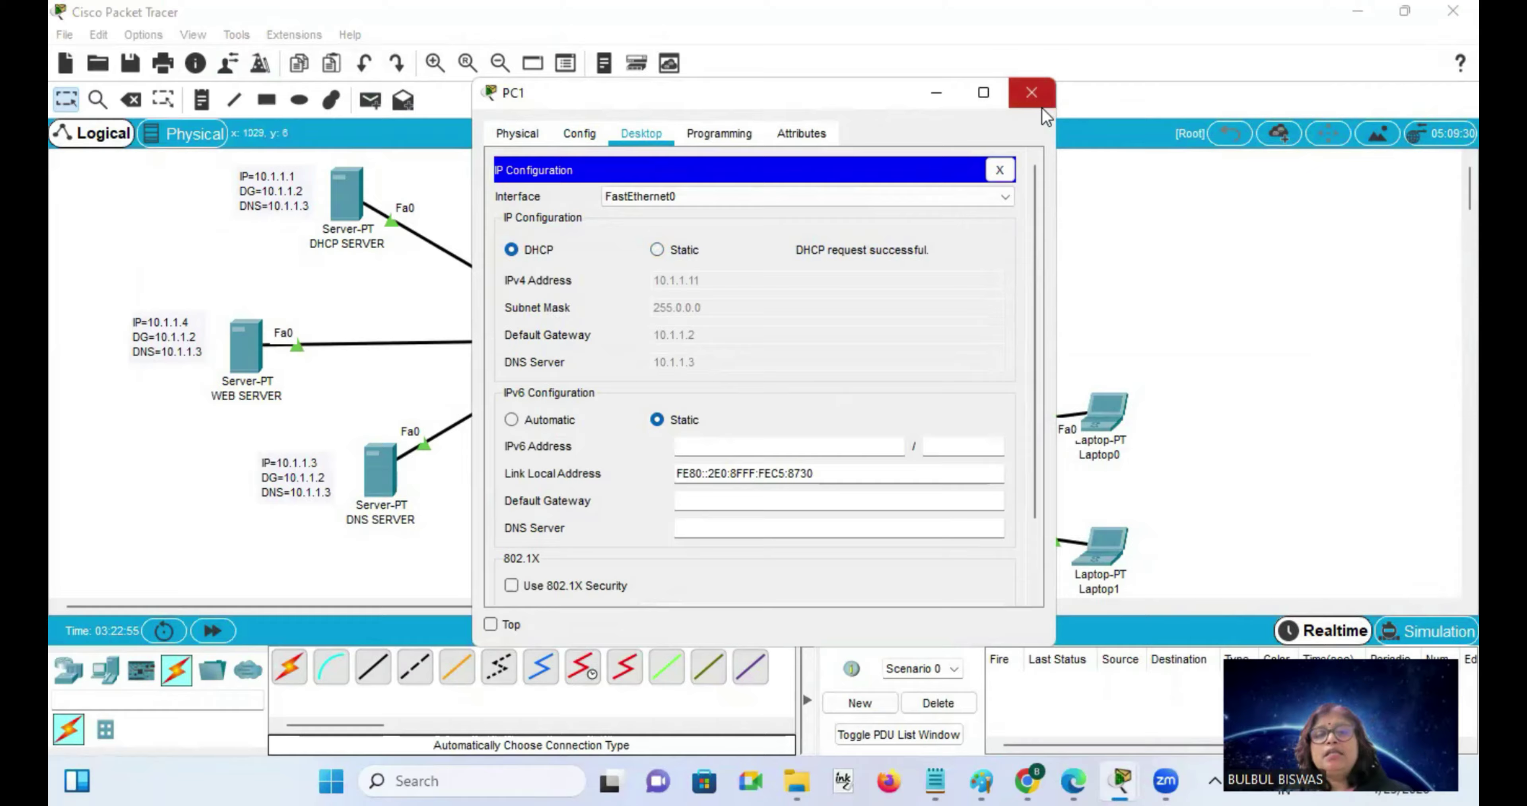
left_click(1031, 93)
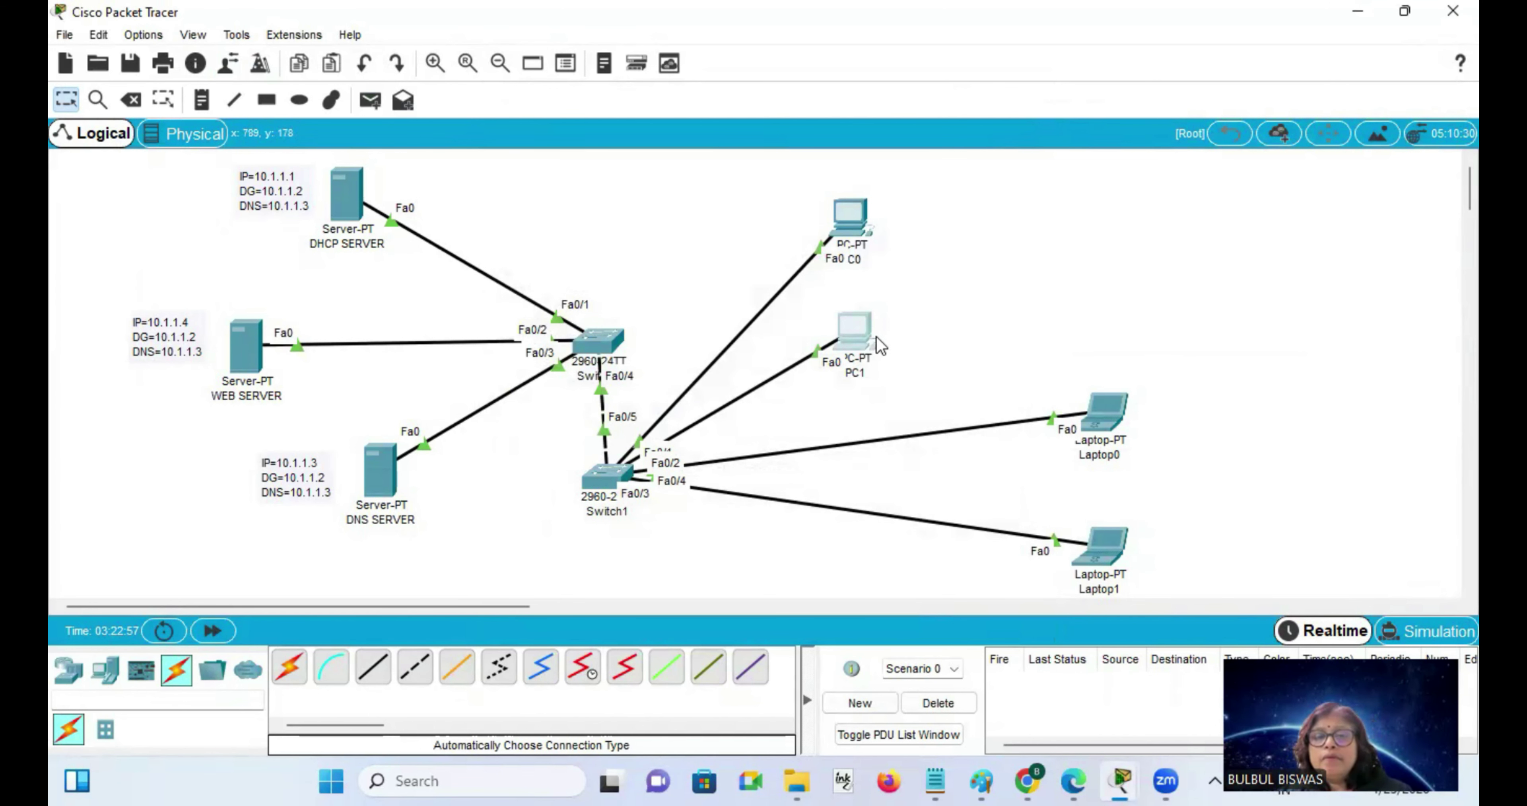
Switch Laptop0's IPv4 configuration to DHCP and close its device window.
left_click(1107, 428)
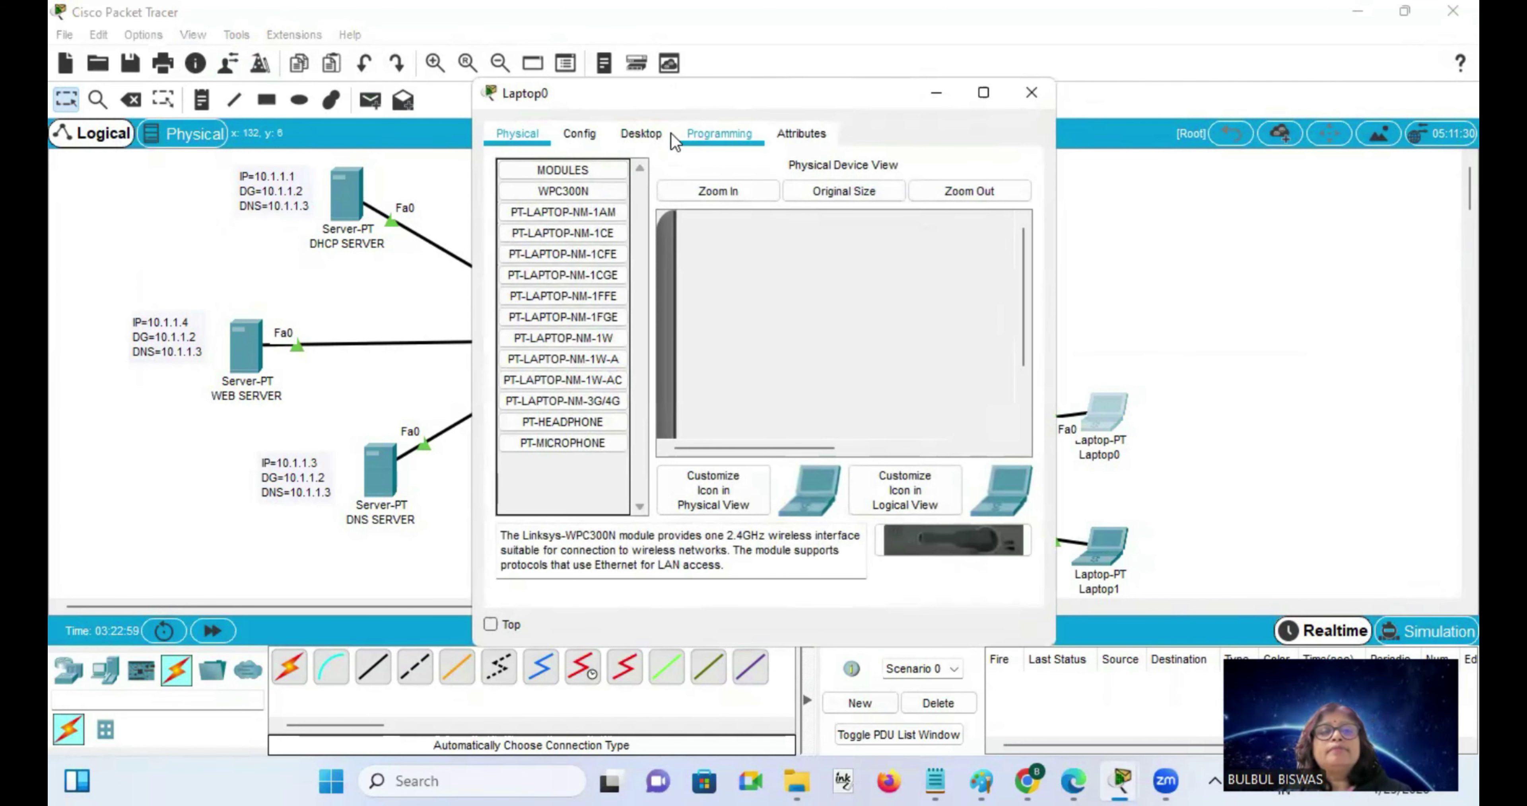
left_click(643, 133)
left_click(562, 238)
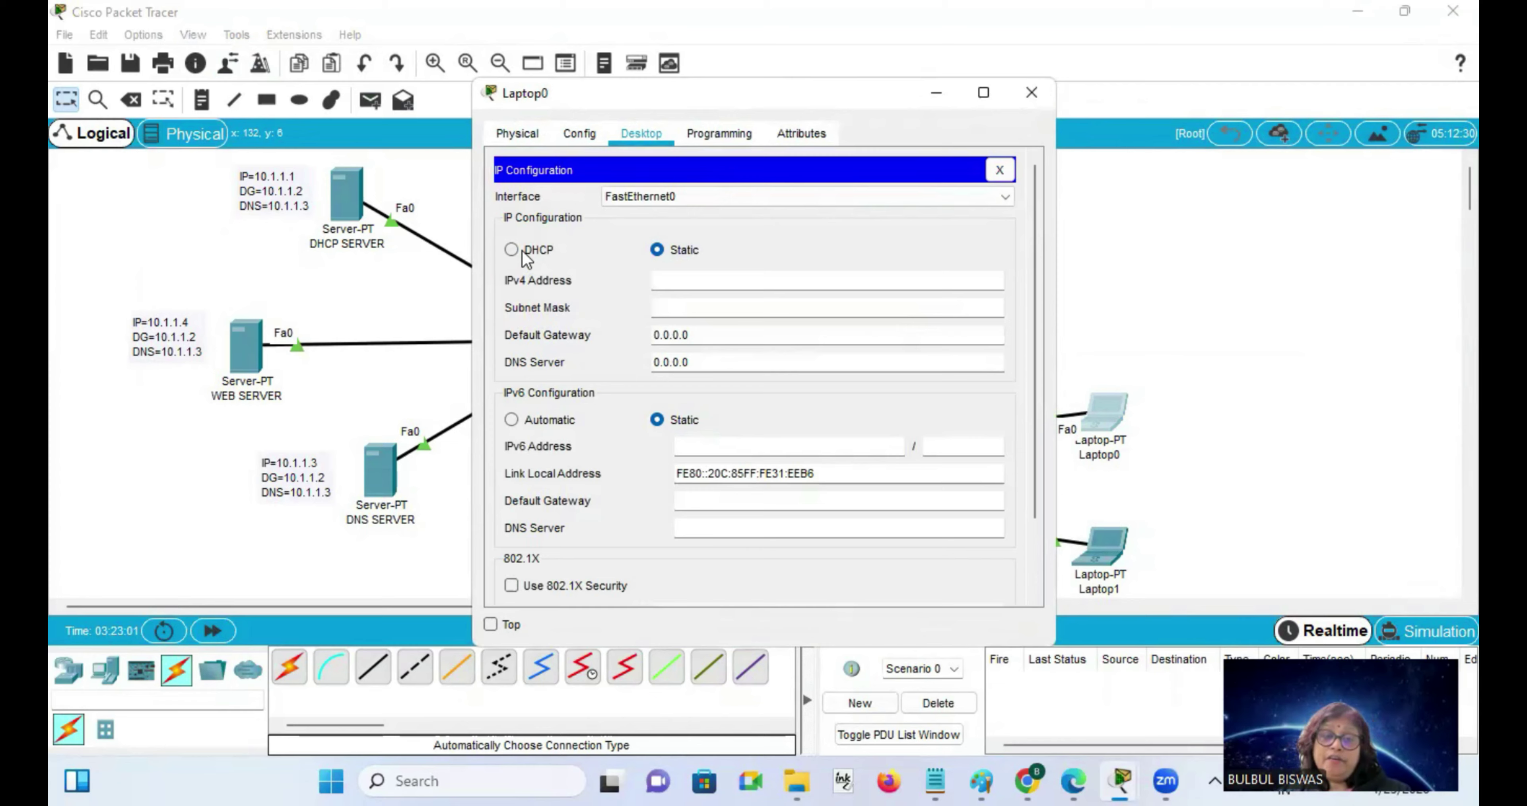
left_click(521, 249)
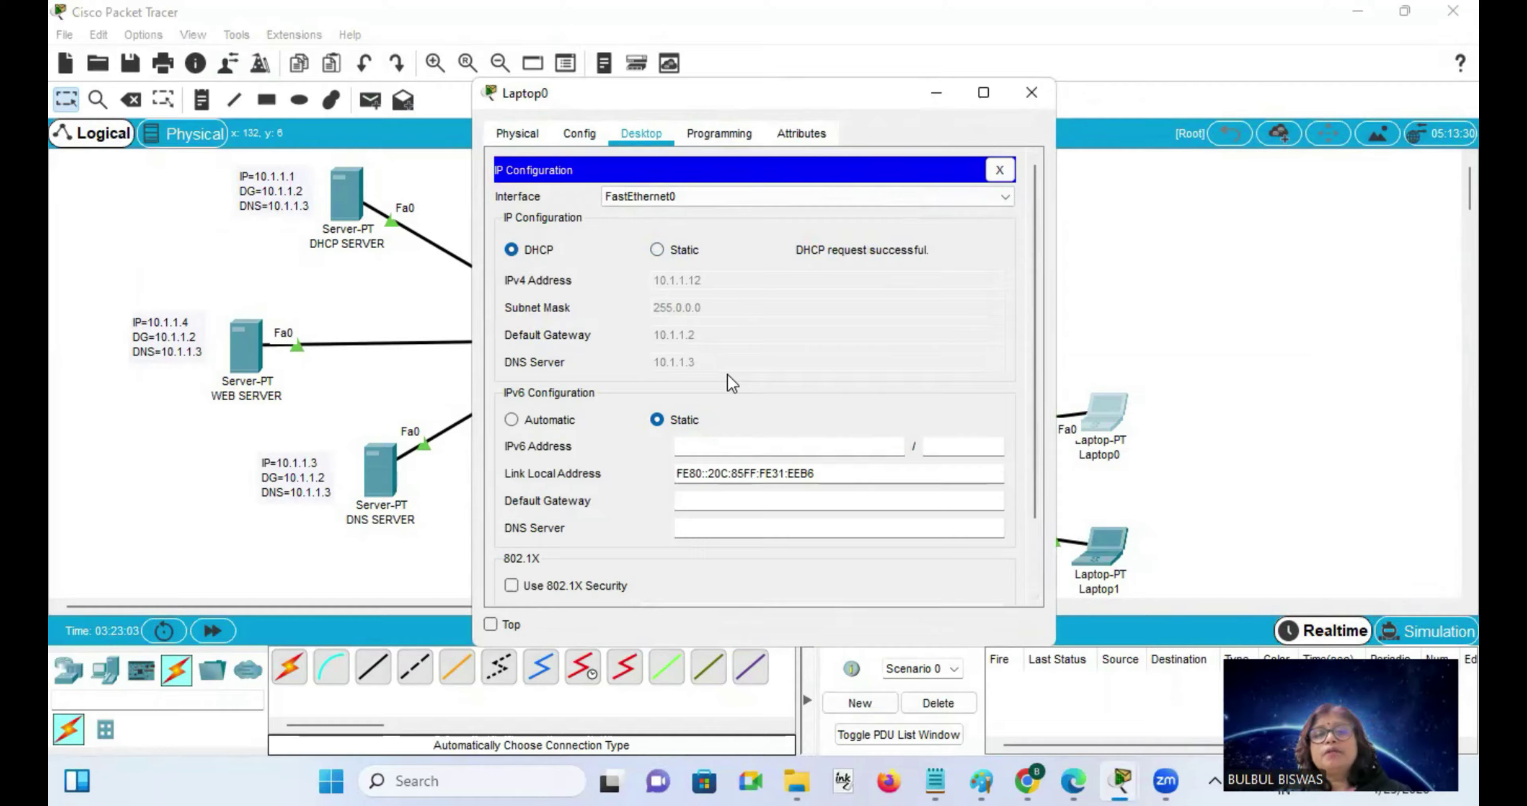
left_click(1032, 93)
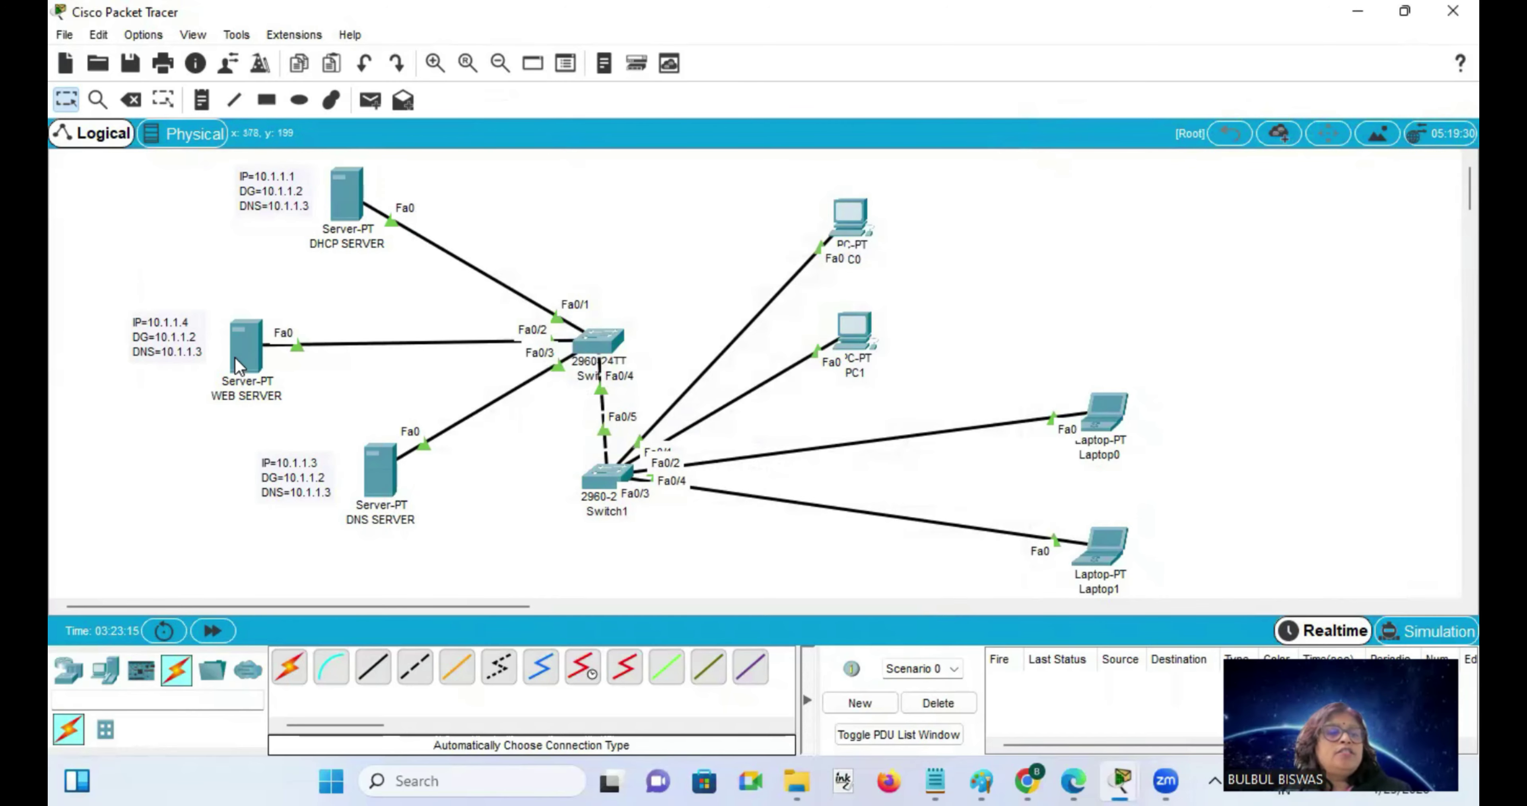
Give the web server the static IPv4 address 10.1.1.4 with the default subnet mask 255.0.0.0.
left_click(239, 346)
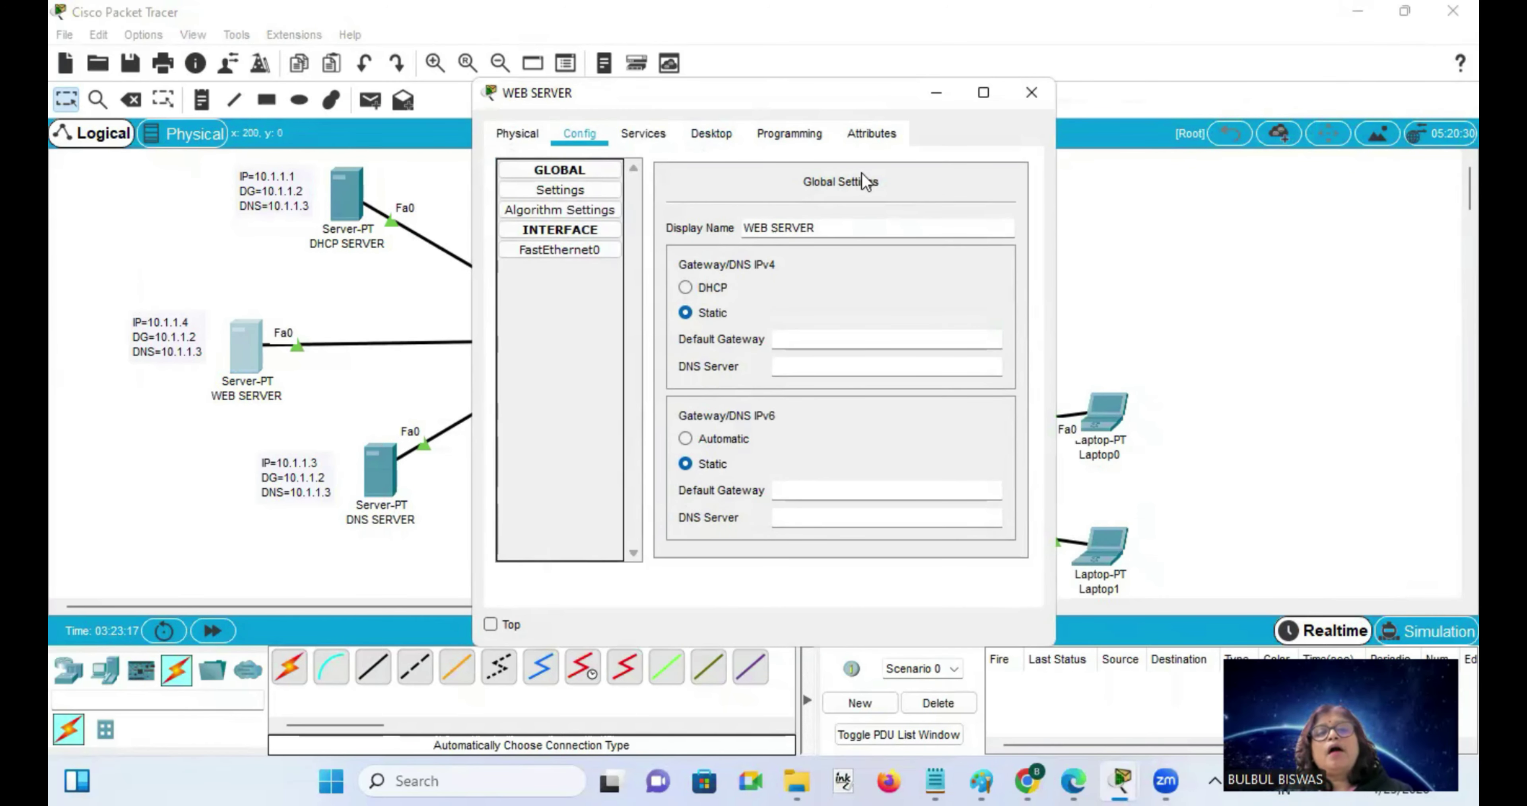
left_click(712, 137)
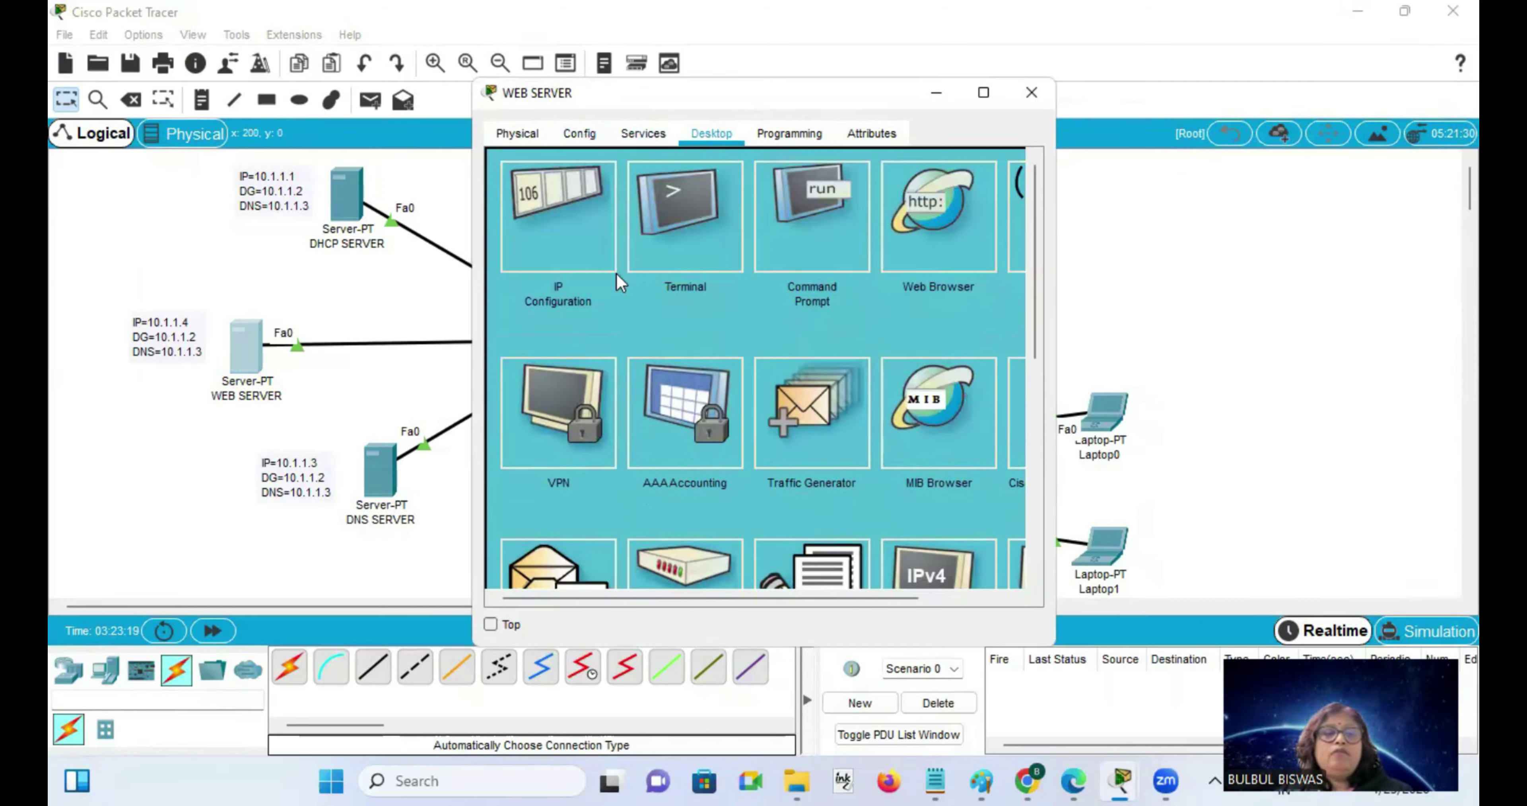
left_click(530, 262)
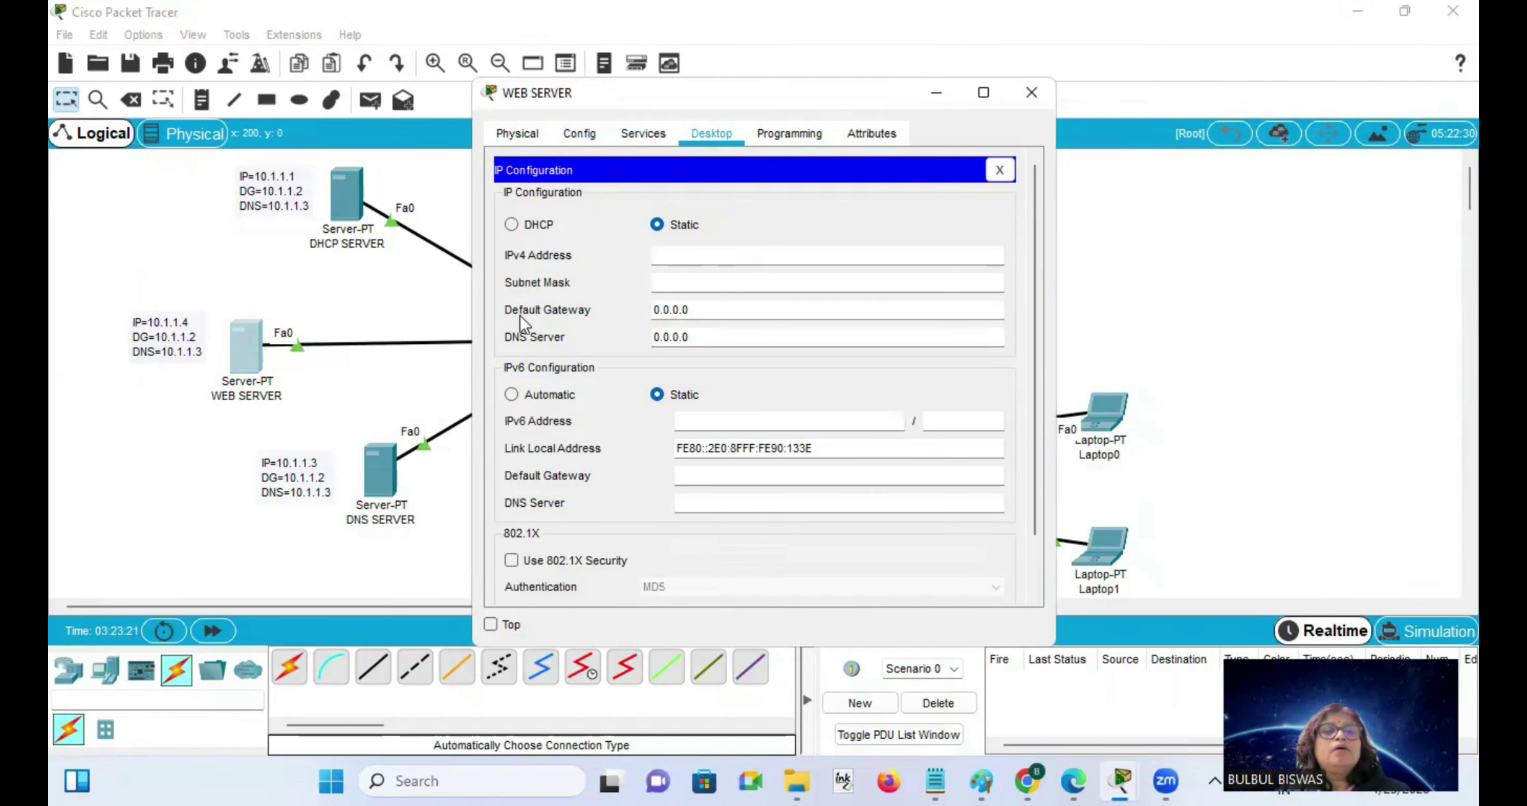
left_click(705, 256)
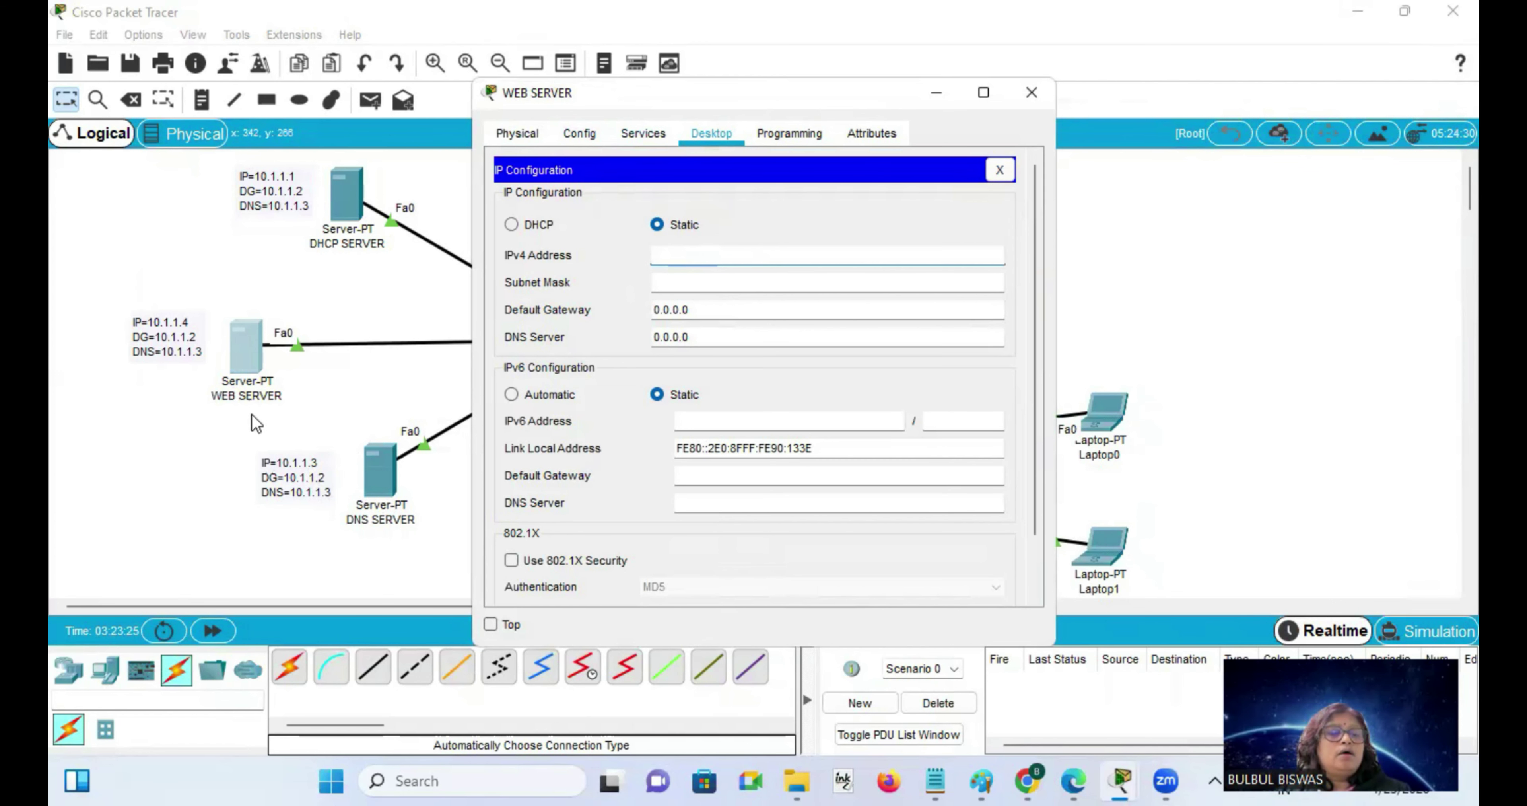
left_click(247, 352)
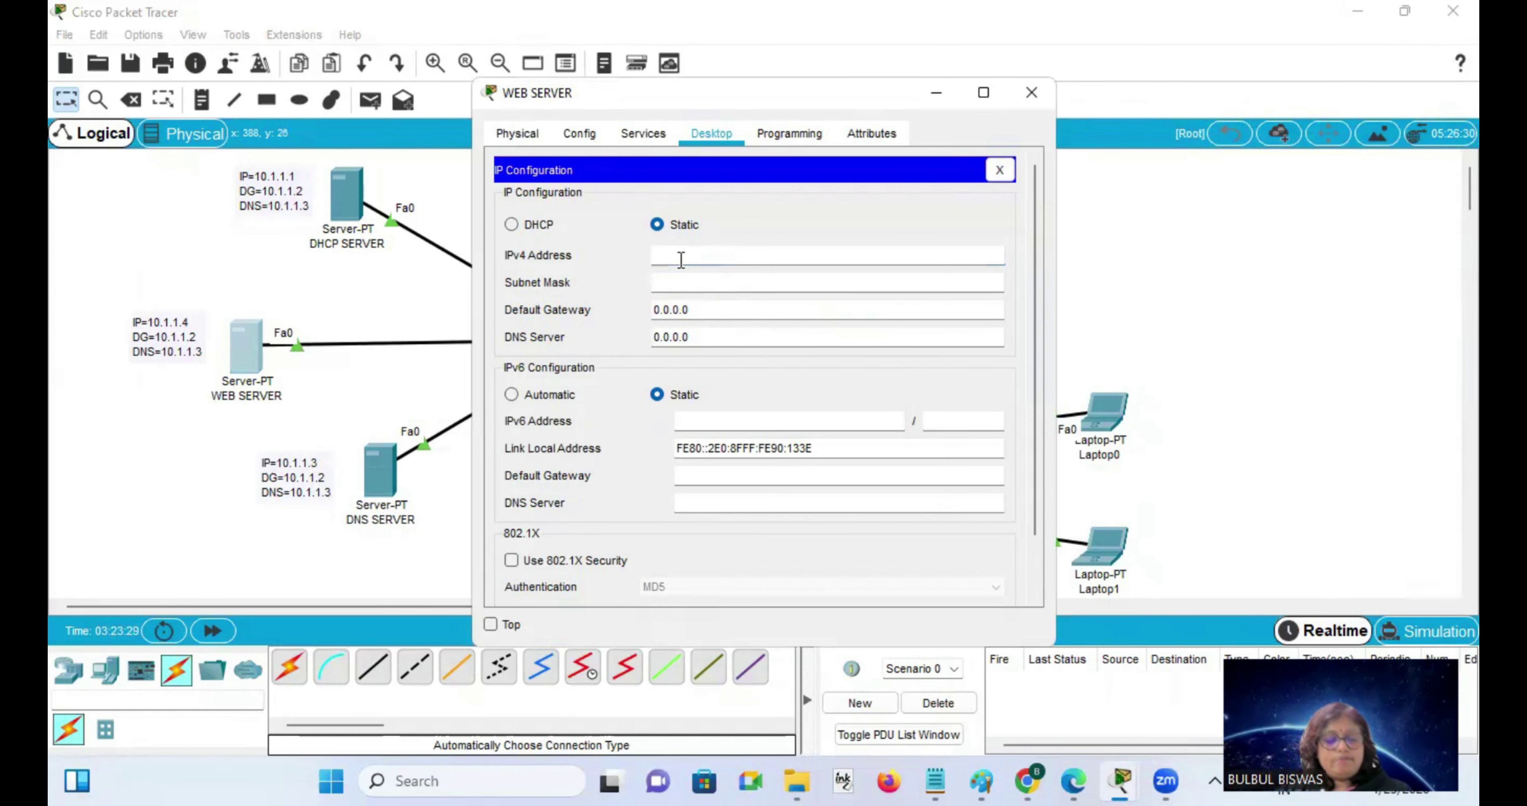
type("10.")
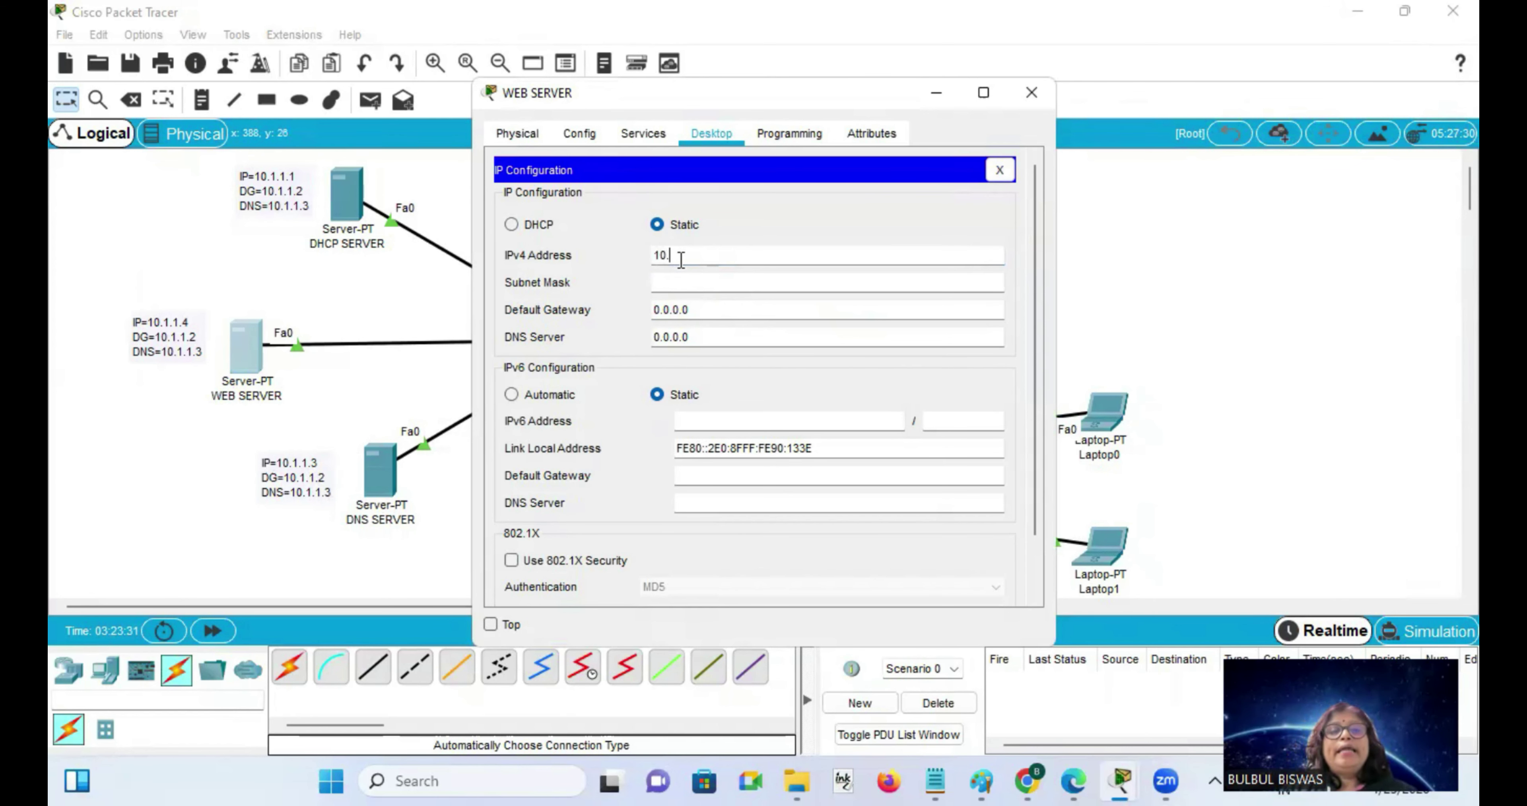
type("1.1.4")
key("Tab")
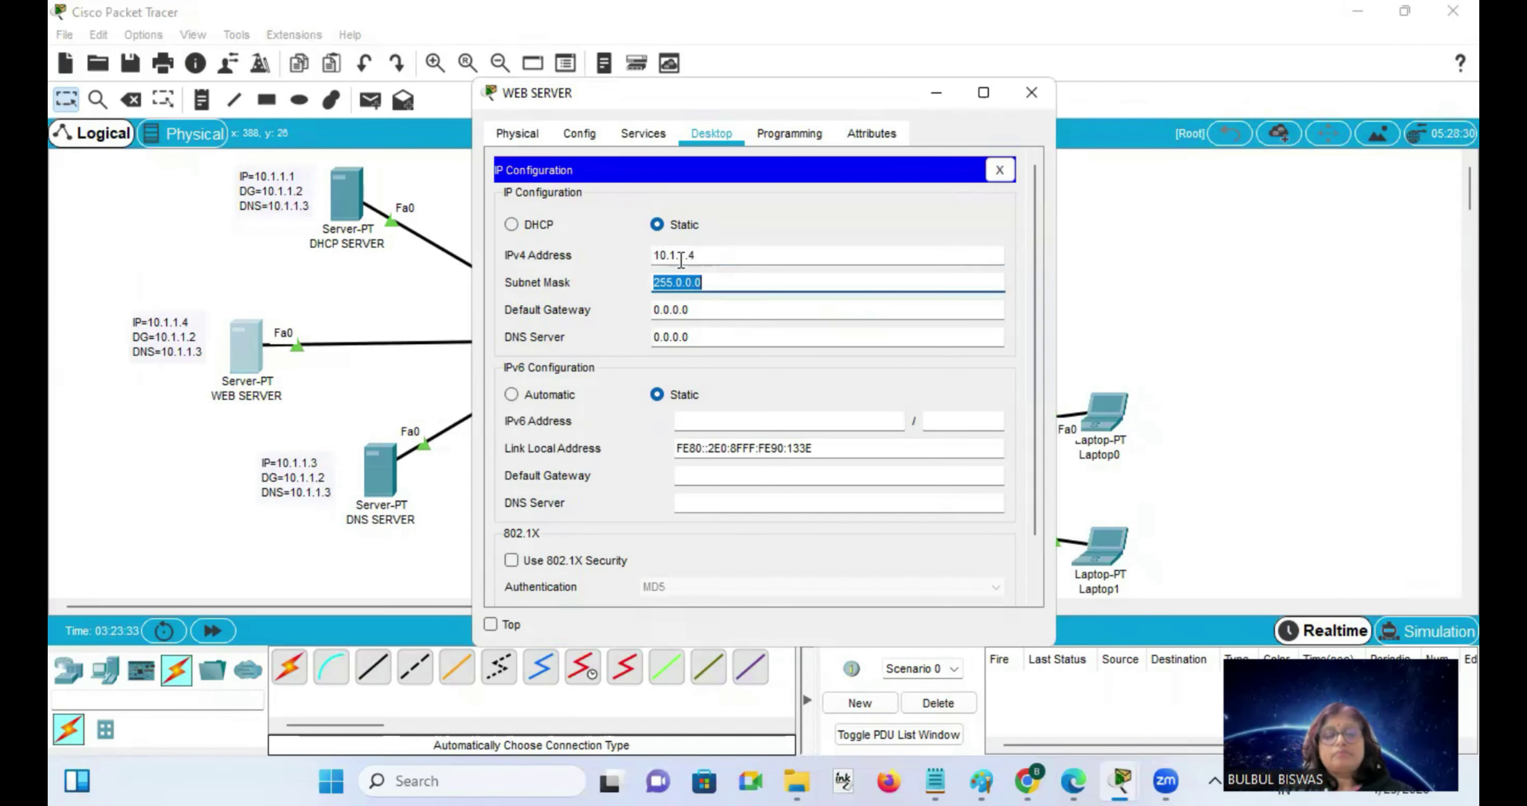
Set the web server's default gateway to 10.1.1.2 and its DNS server to 10.1.1.3.
key("Tab")
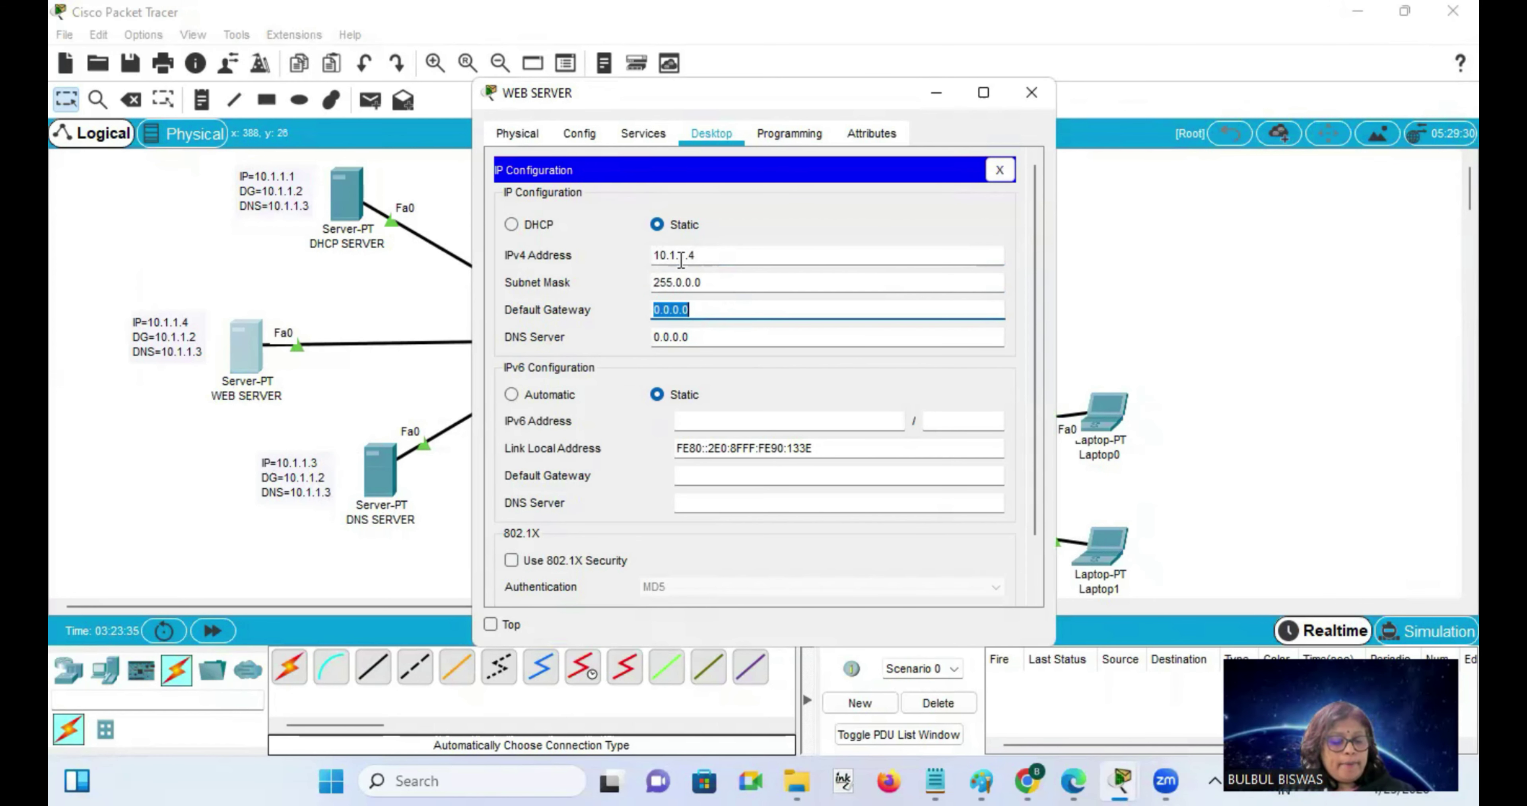
type("10.1.1.2")
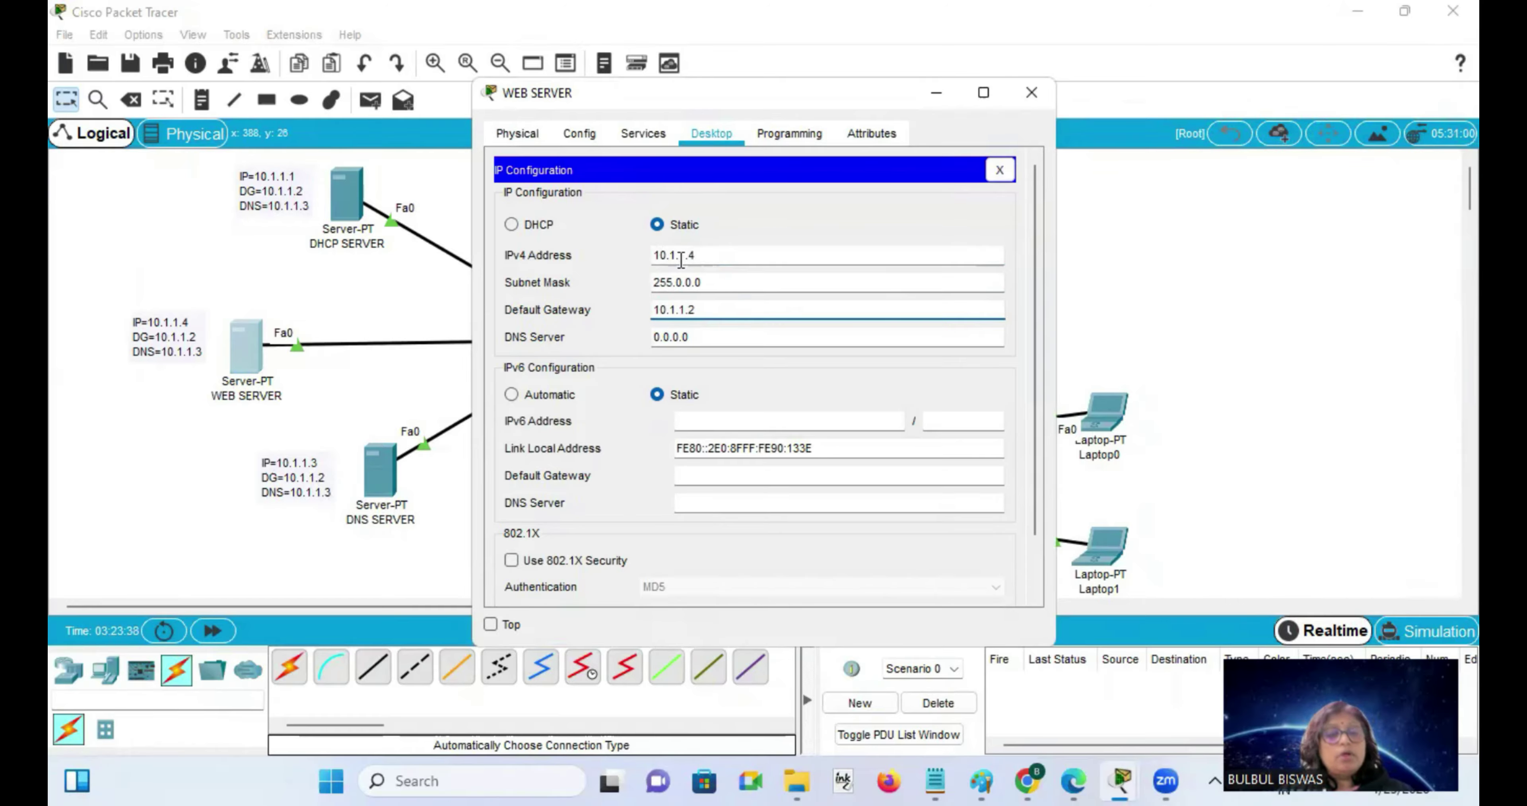
key("Tab")
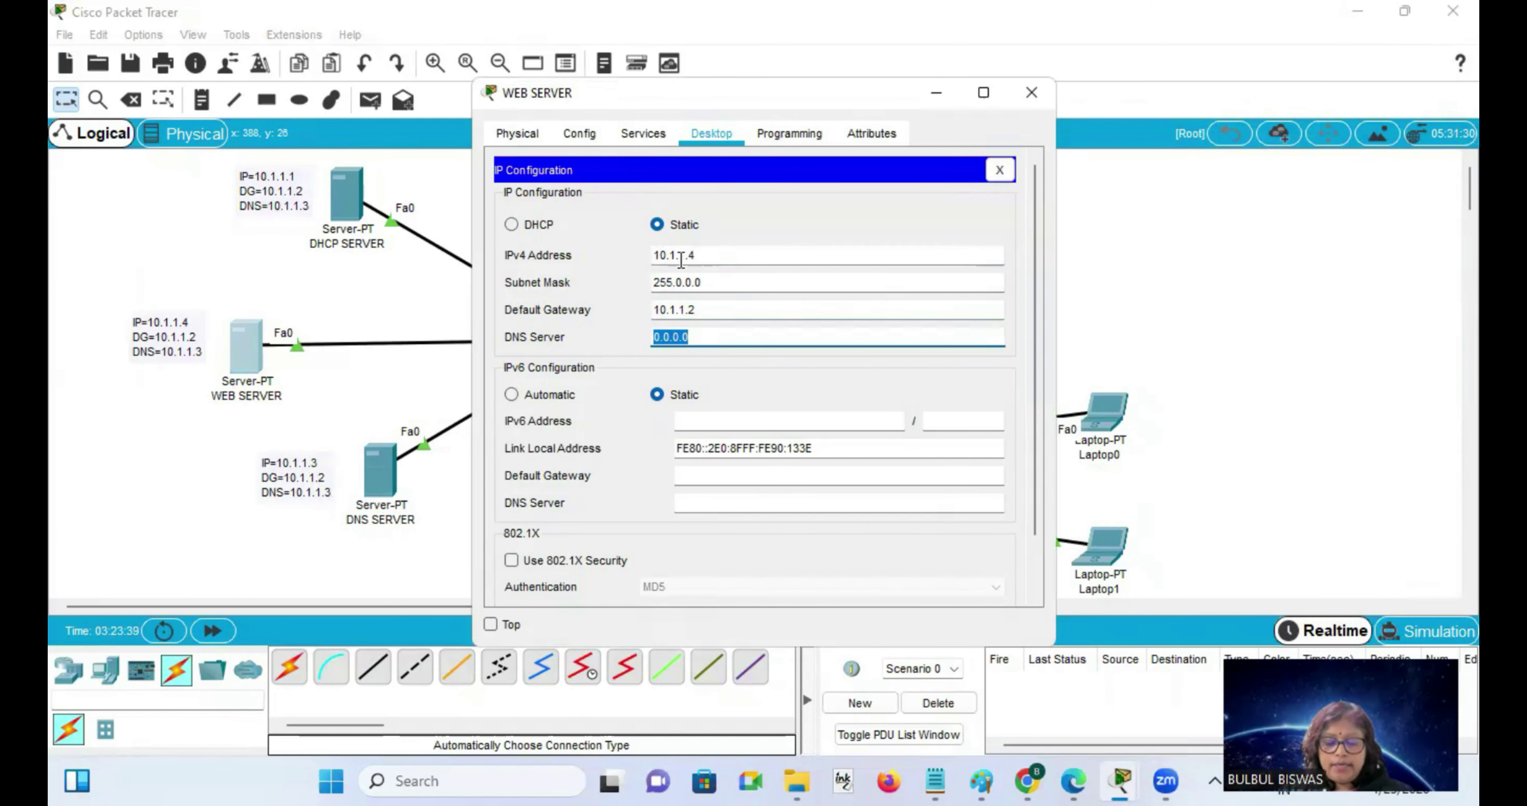
type("10.1.1.3")
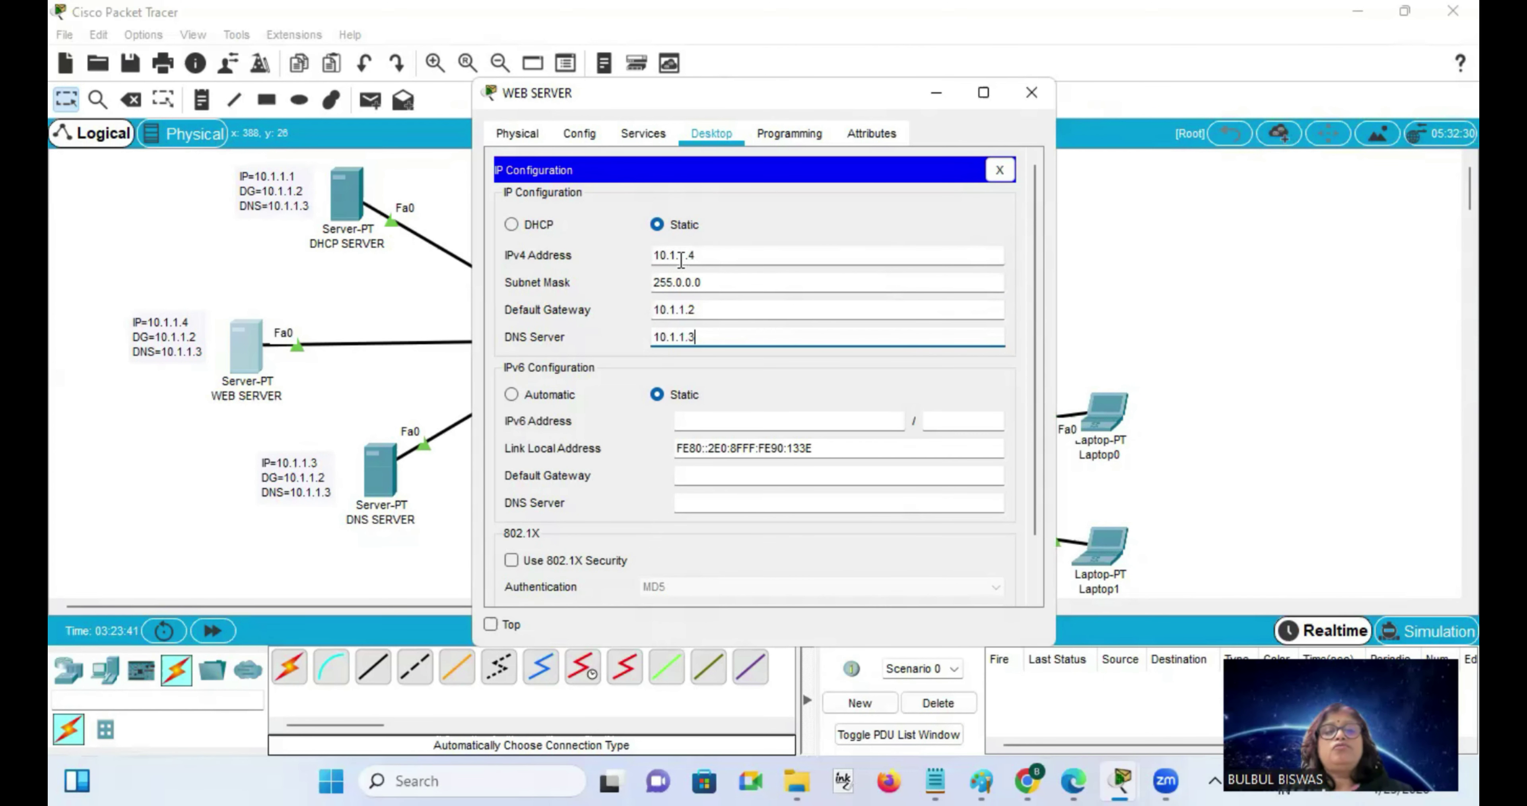
Open index.html from the web server's HTTP service for editing and delete everything between its html tags.
left_click(654, 130)
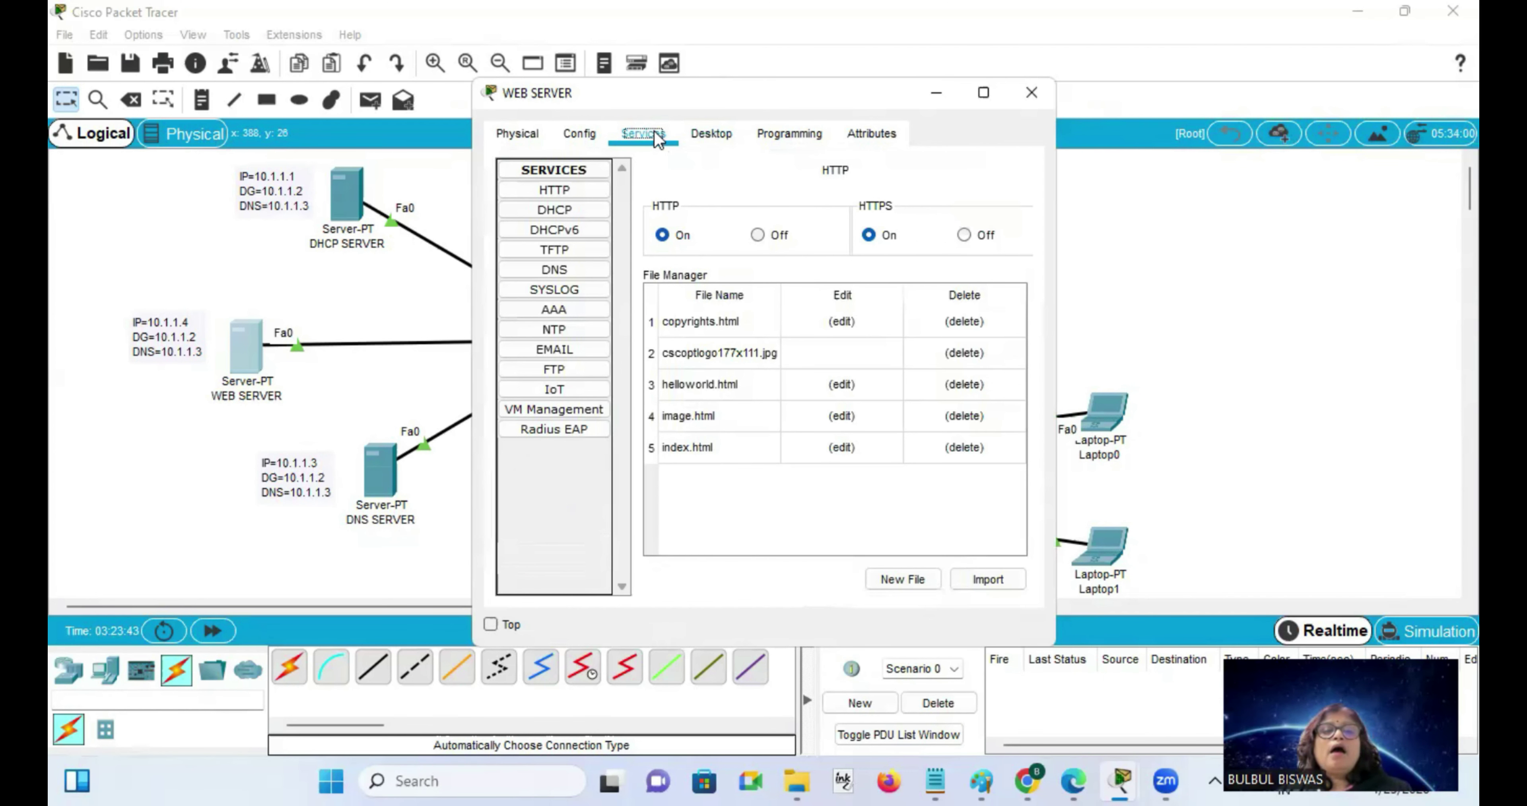
left_click(985, 94)
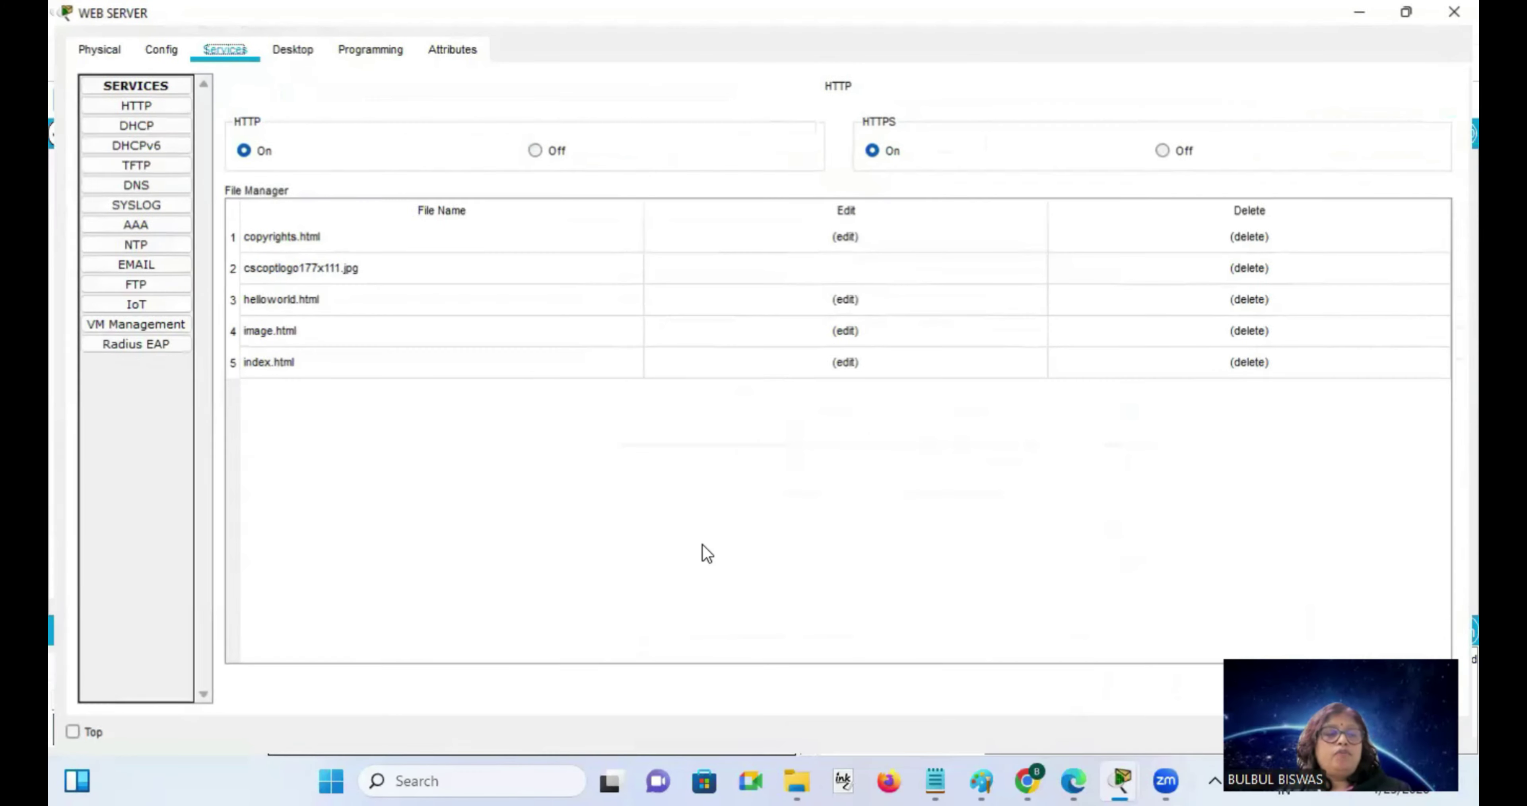
left_click(127, 101)
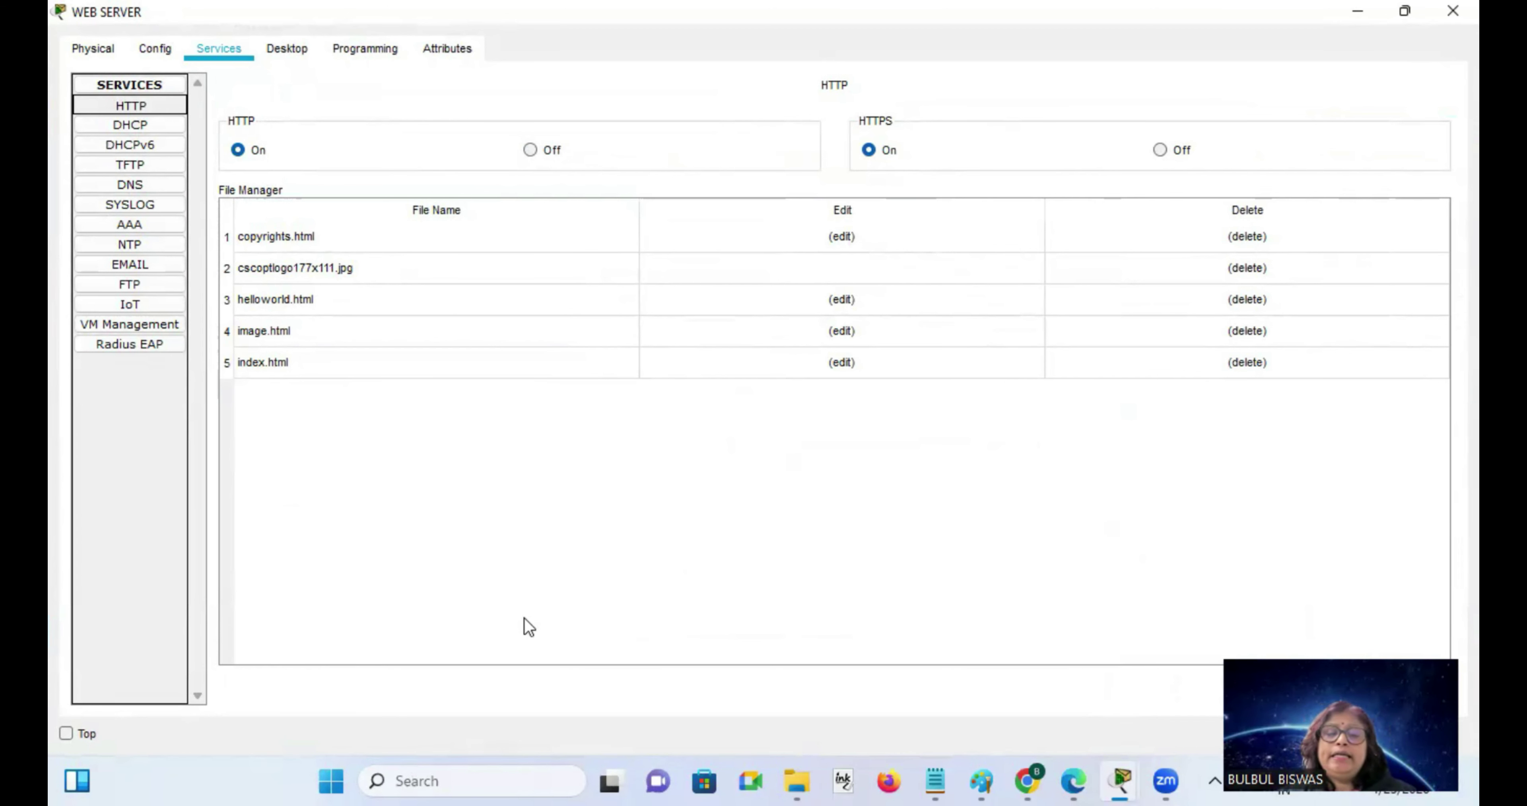
left_click(842, 361)
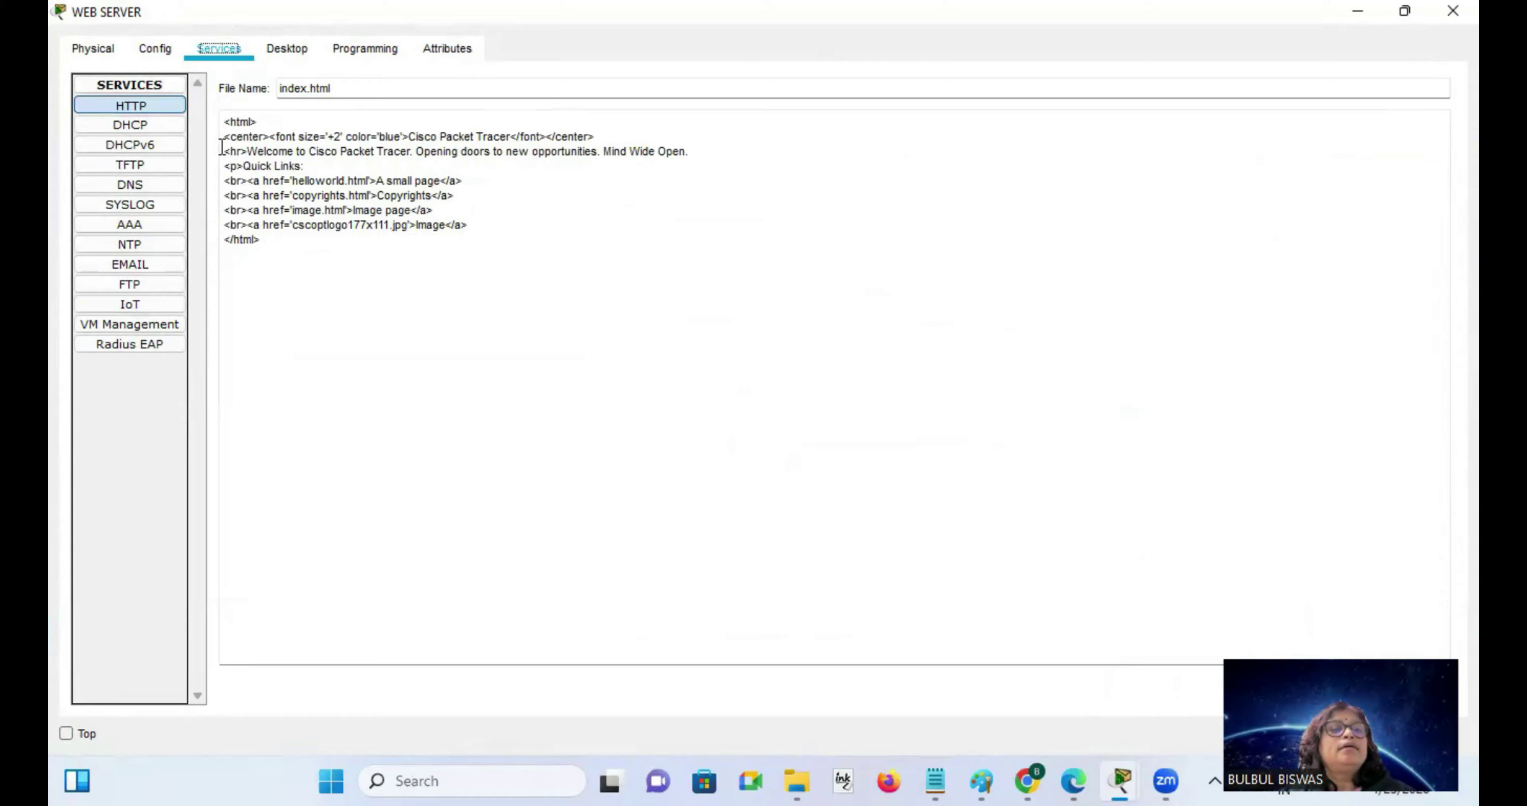
left_click_drag(225, 136, 477, 224)
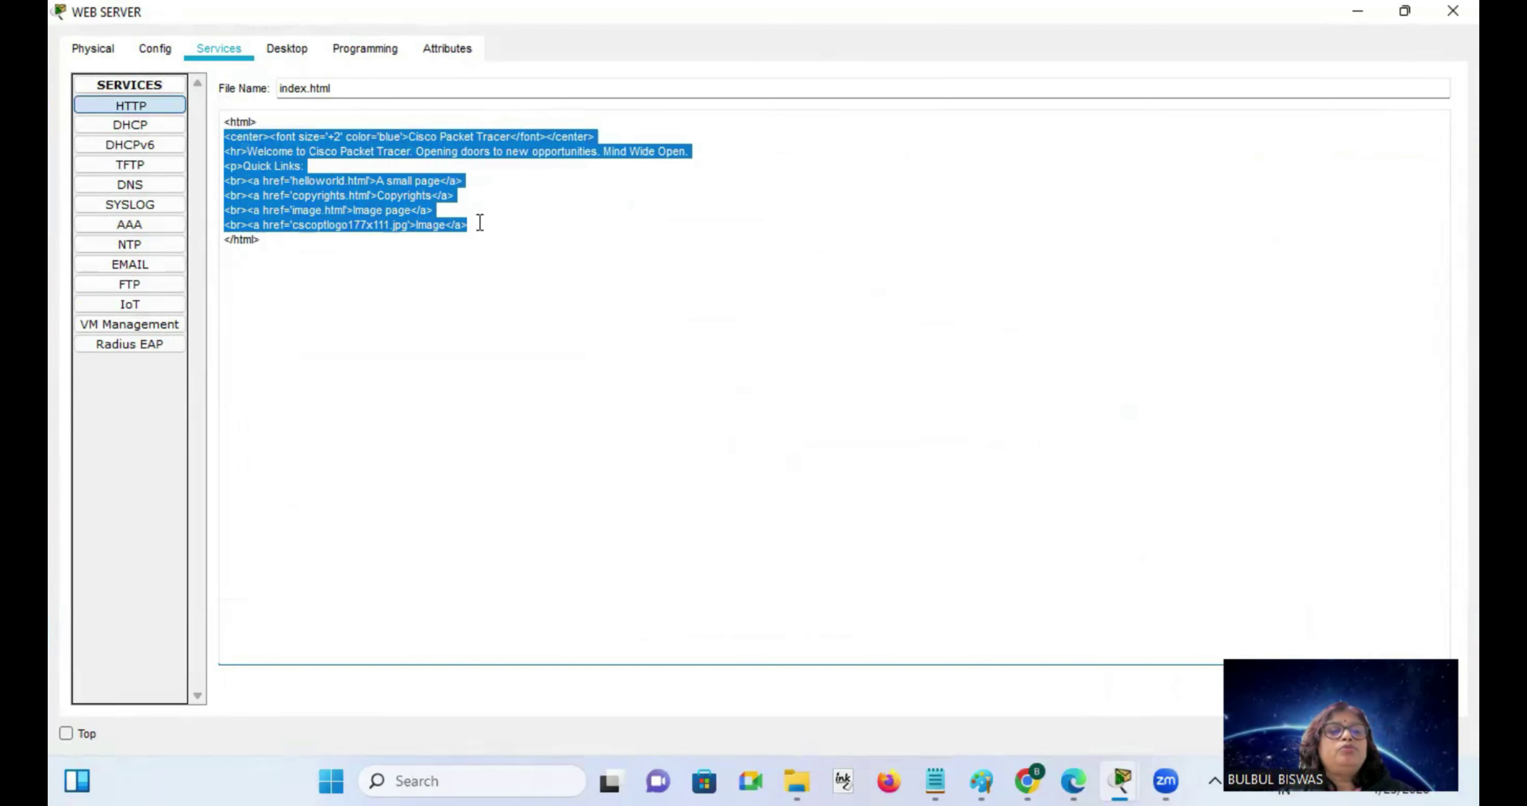
key("Delete")
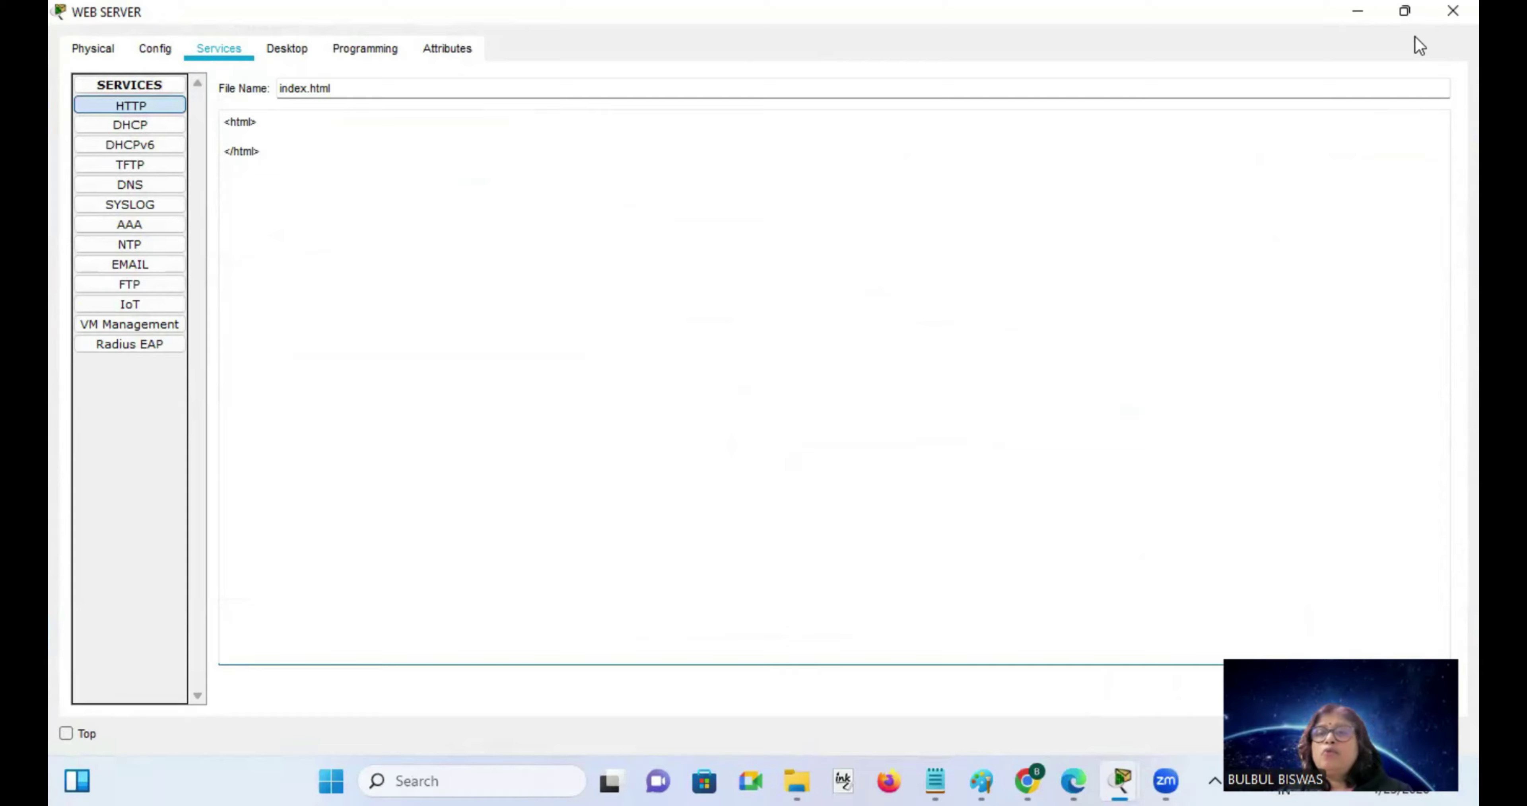
Add an h1 heading HELLO and, on the following line, an h2 heading HOPE DOING WELL inside the html tags.
type("<")
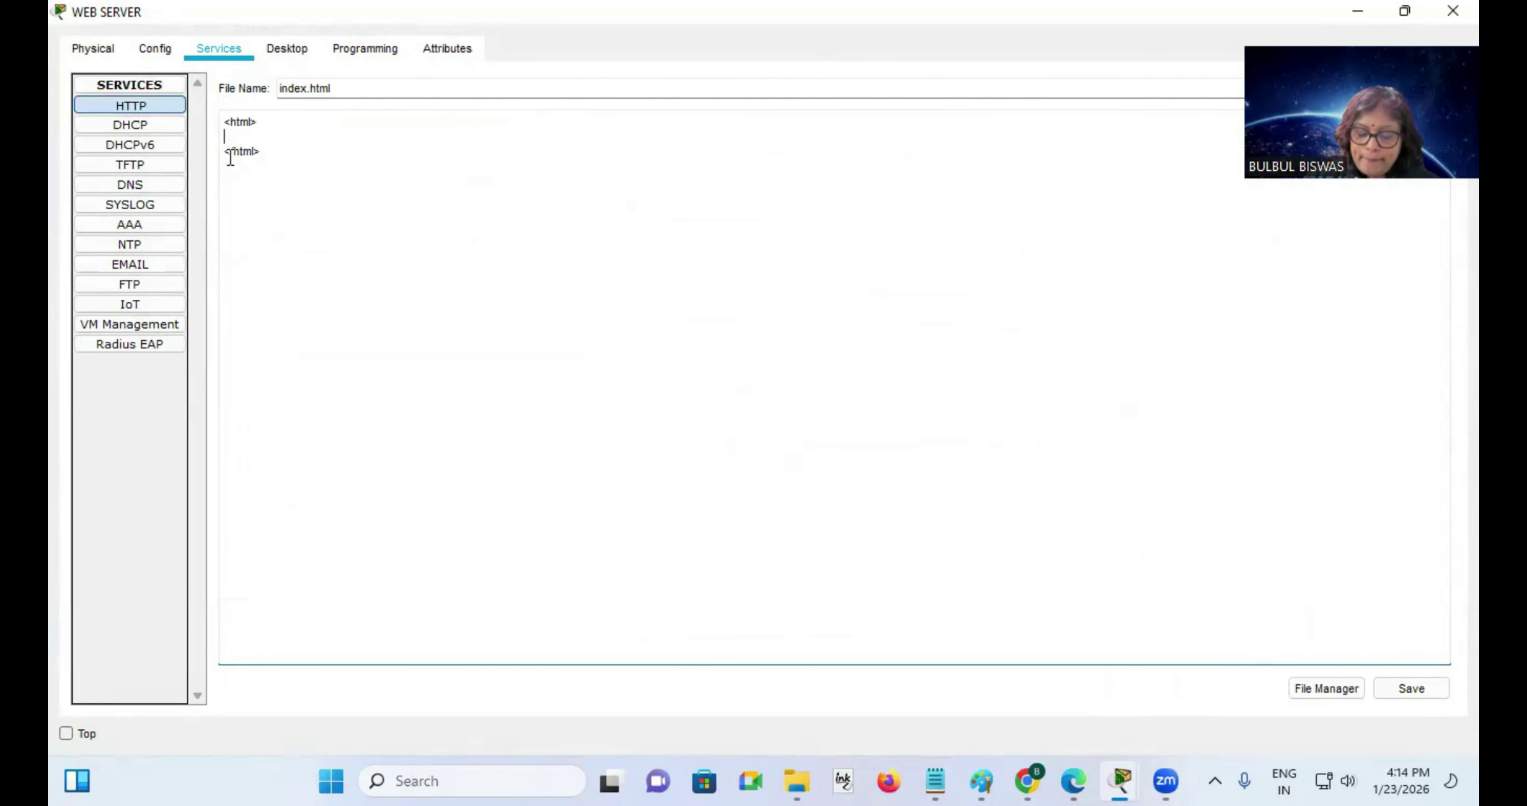
type("h1>")
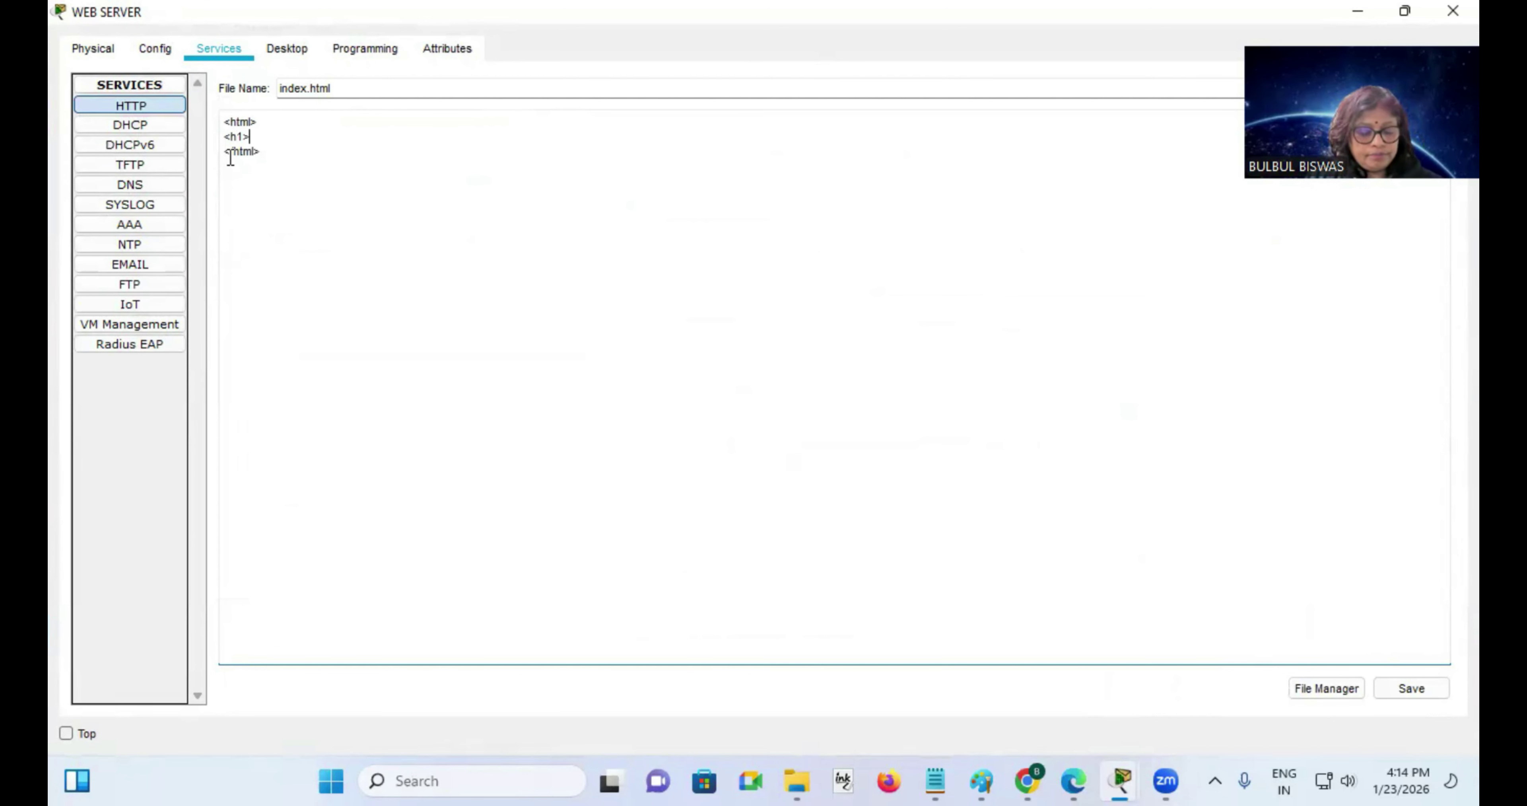
type(" HELLO")
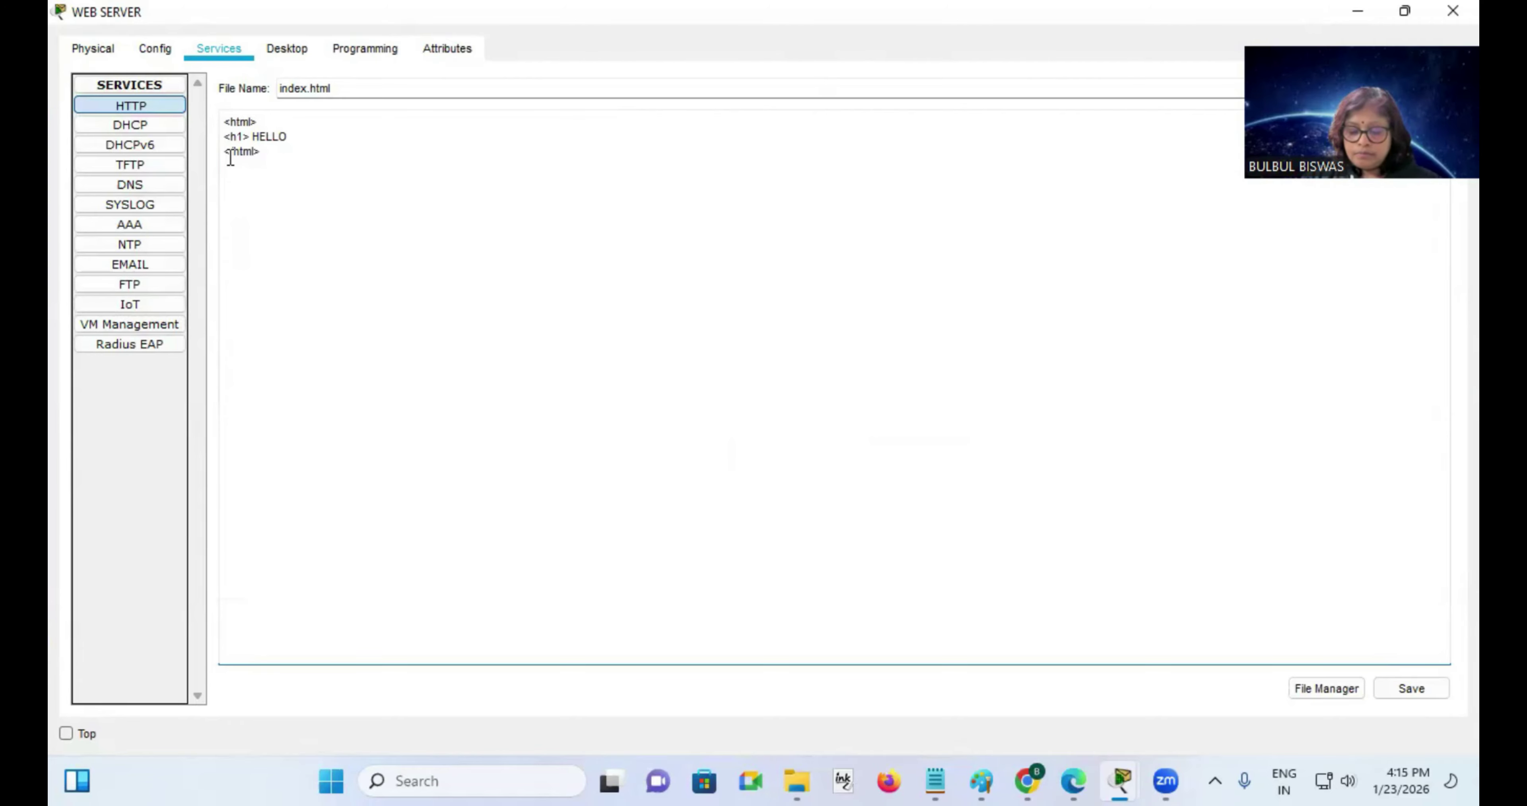
key("Return")
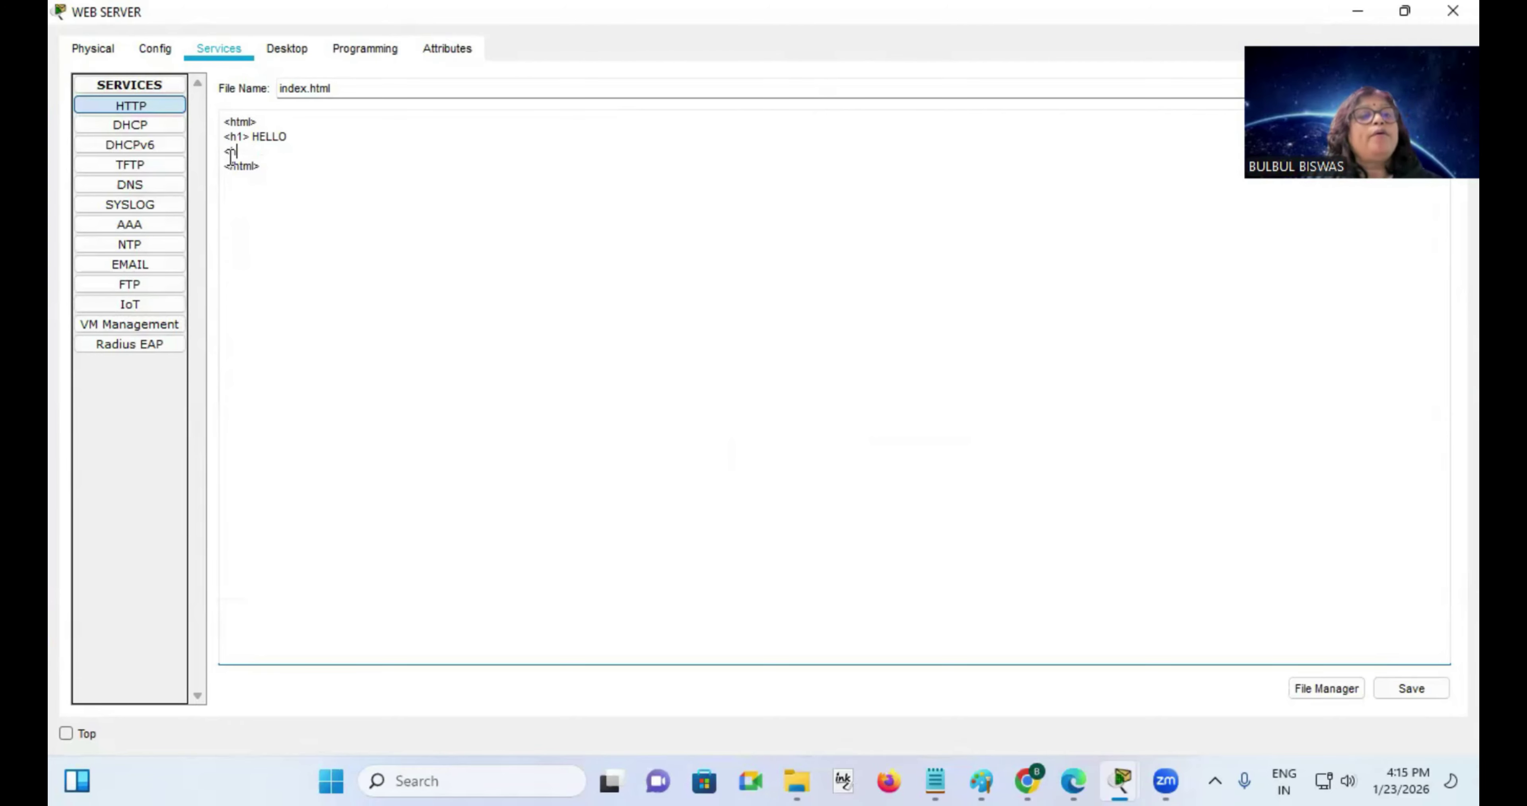
type("<h2")
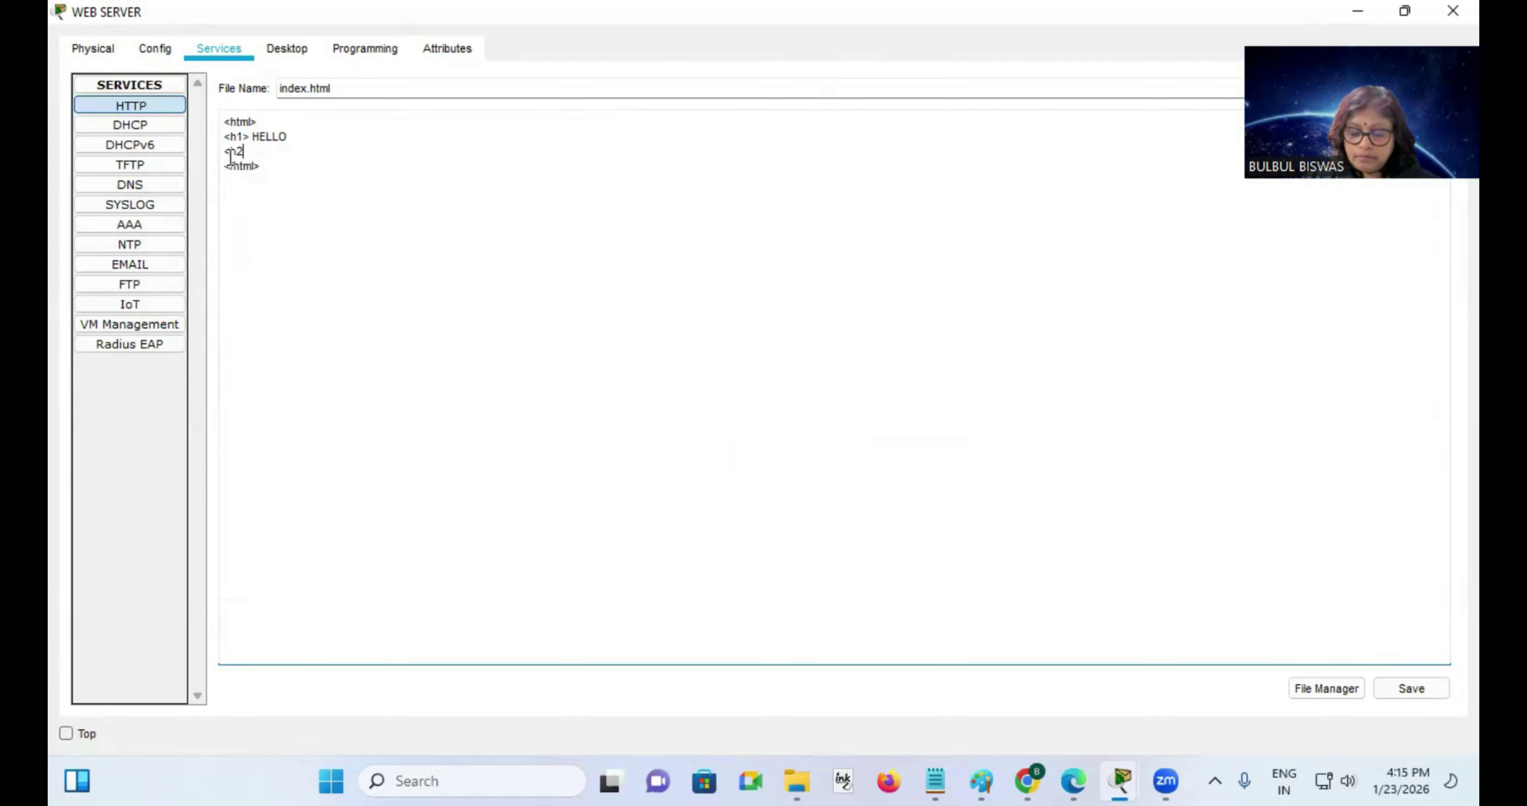
type("> H")
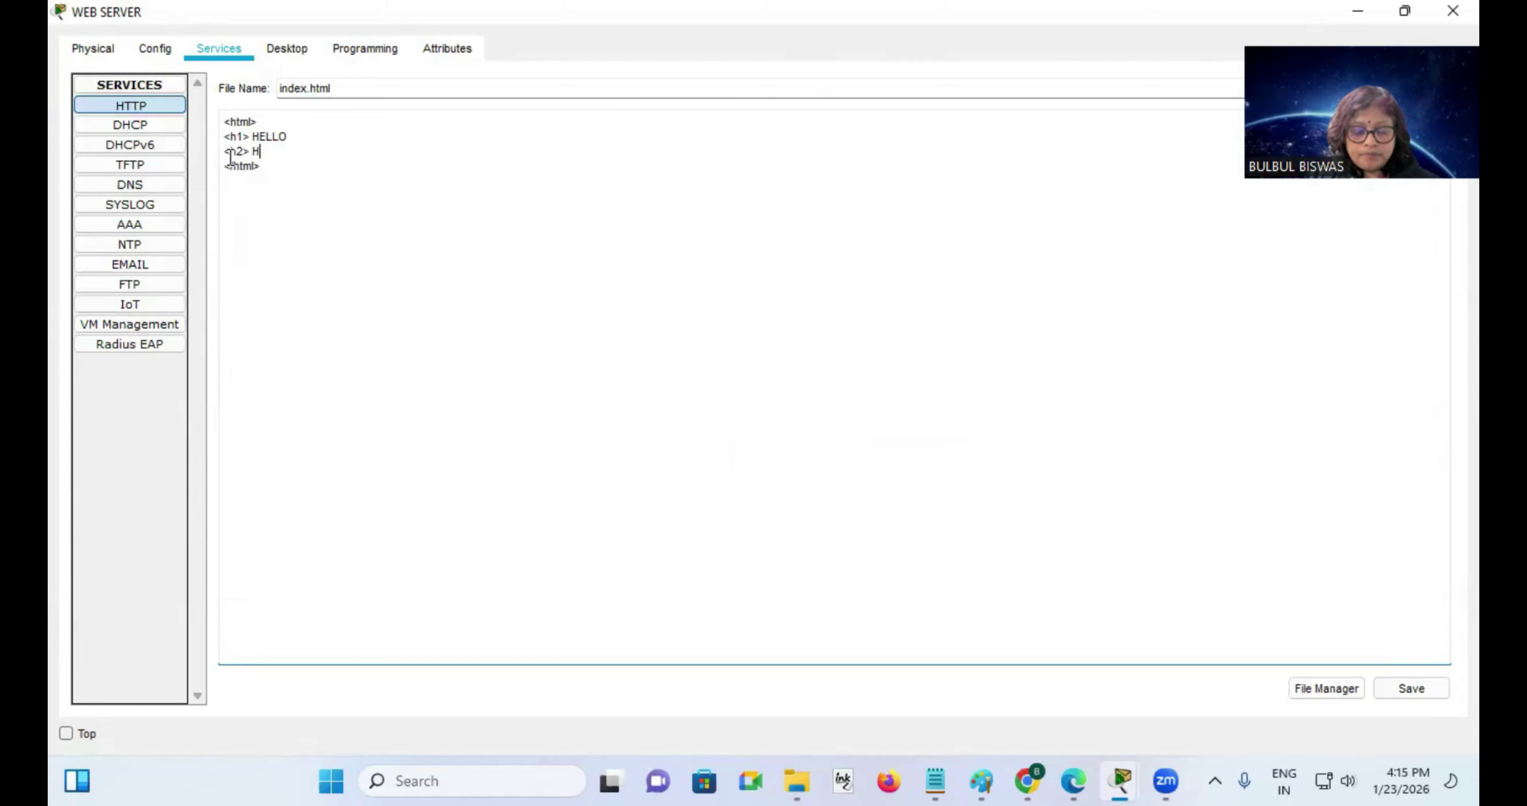
type("OPE DOING")
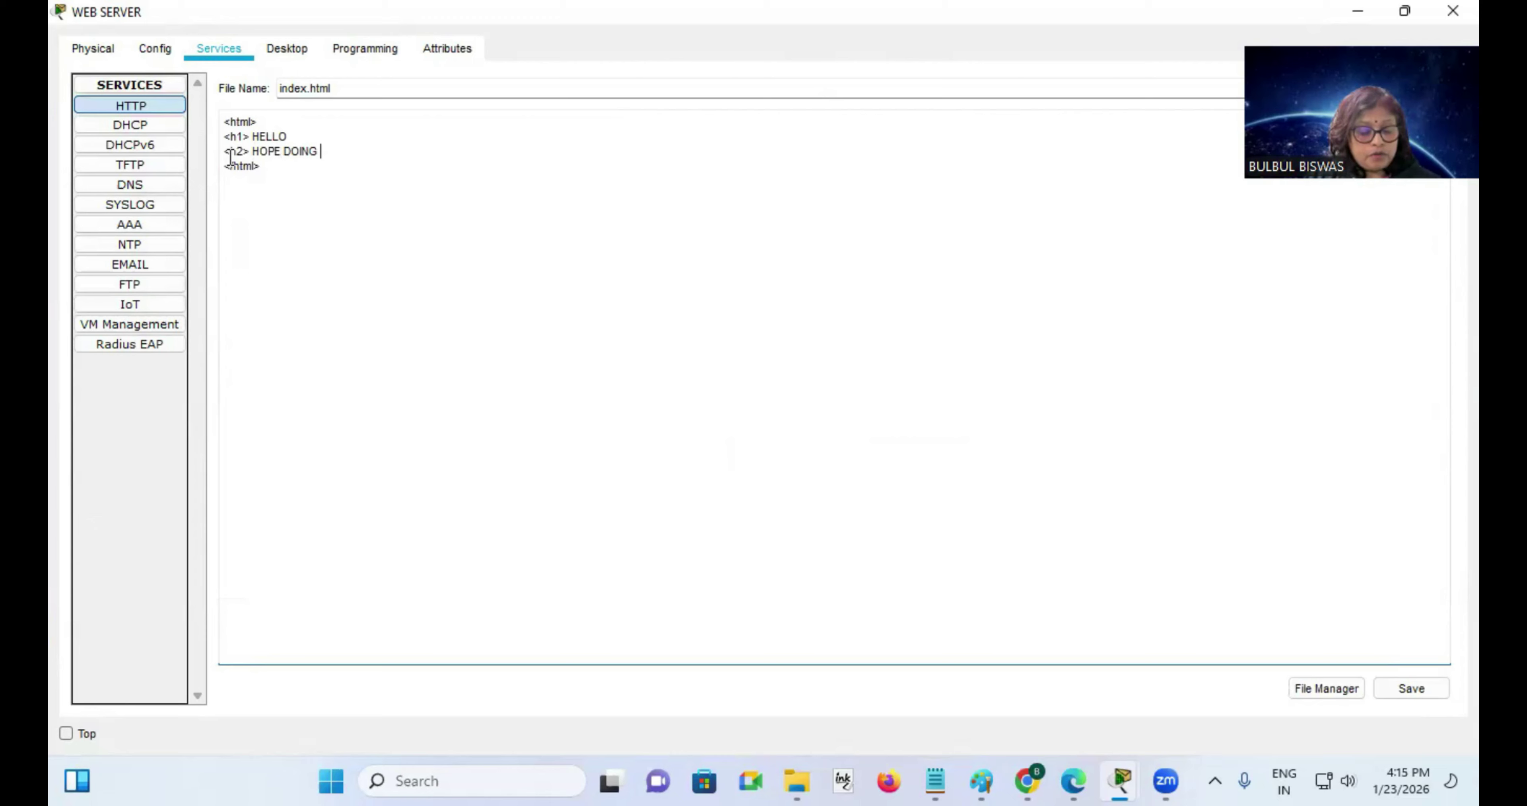
type(" WELL")
key("Return")
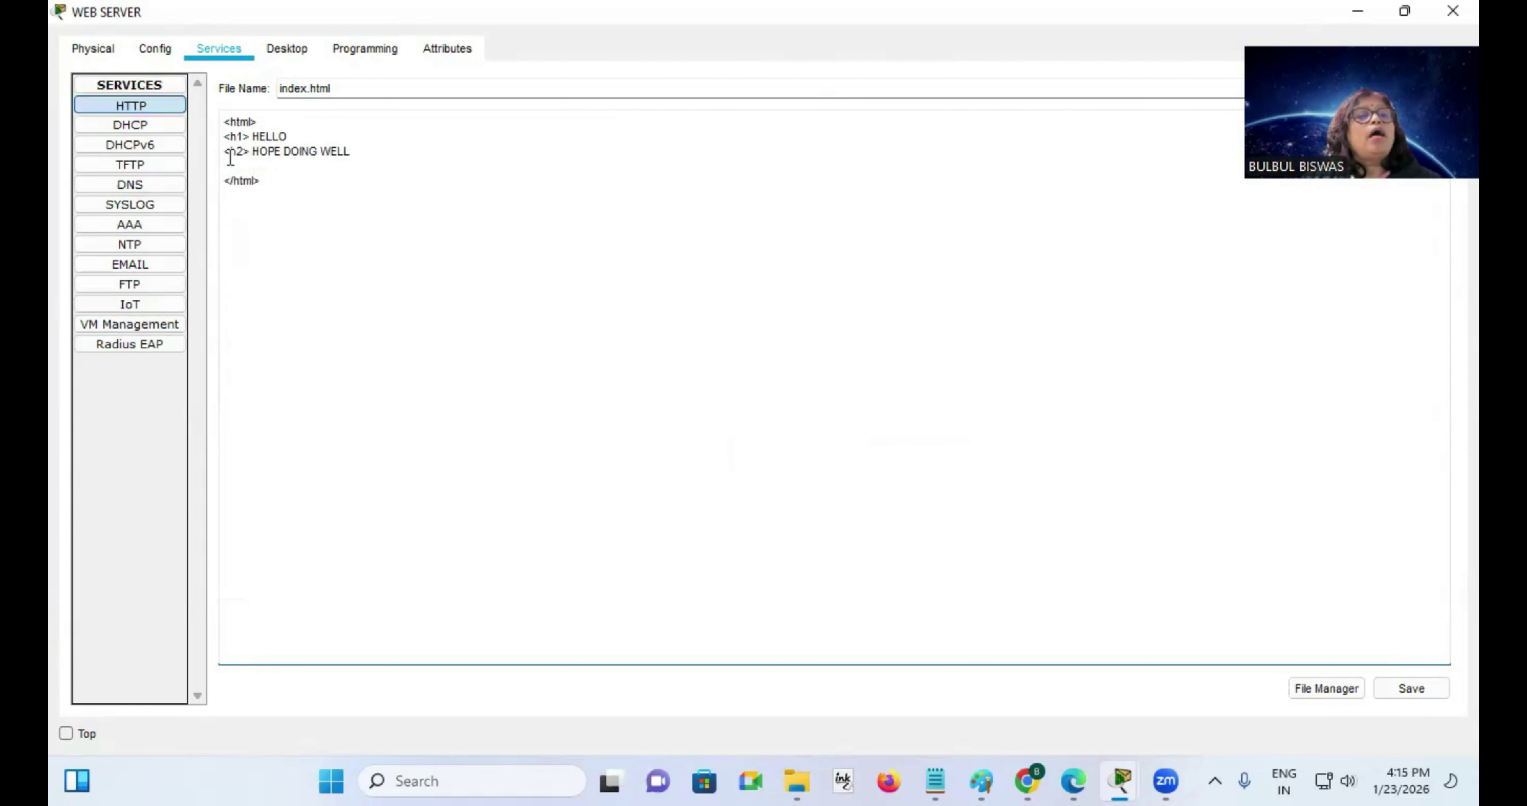
Add the closing h2 and h1 tags on separate lines, save index.html and close the web server's window.
type("</")
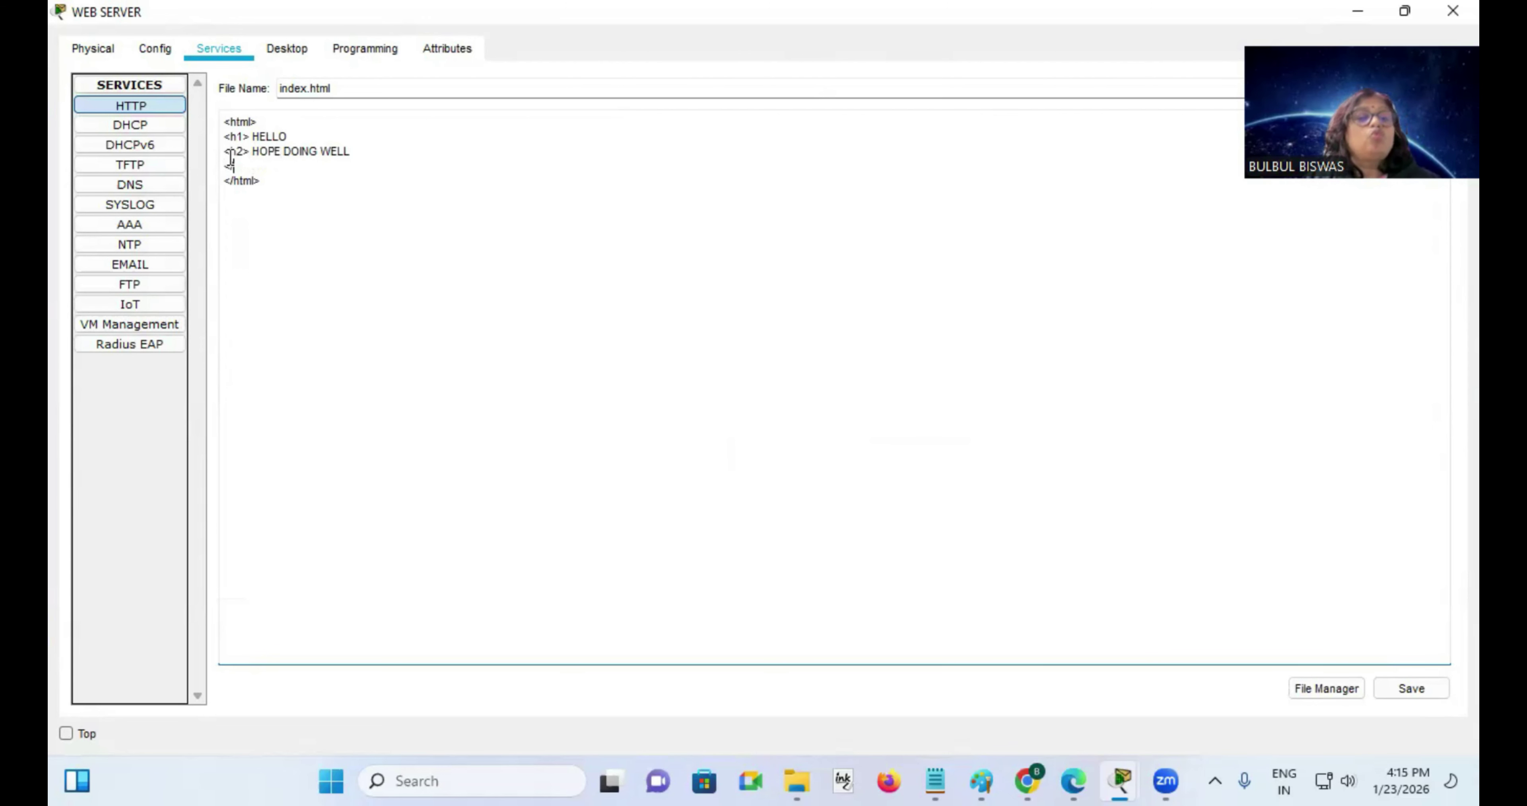
type("h2>")
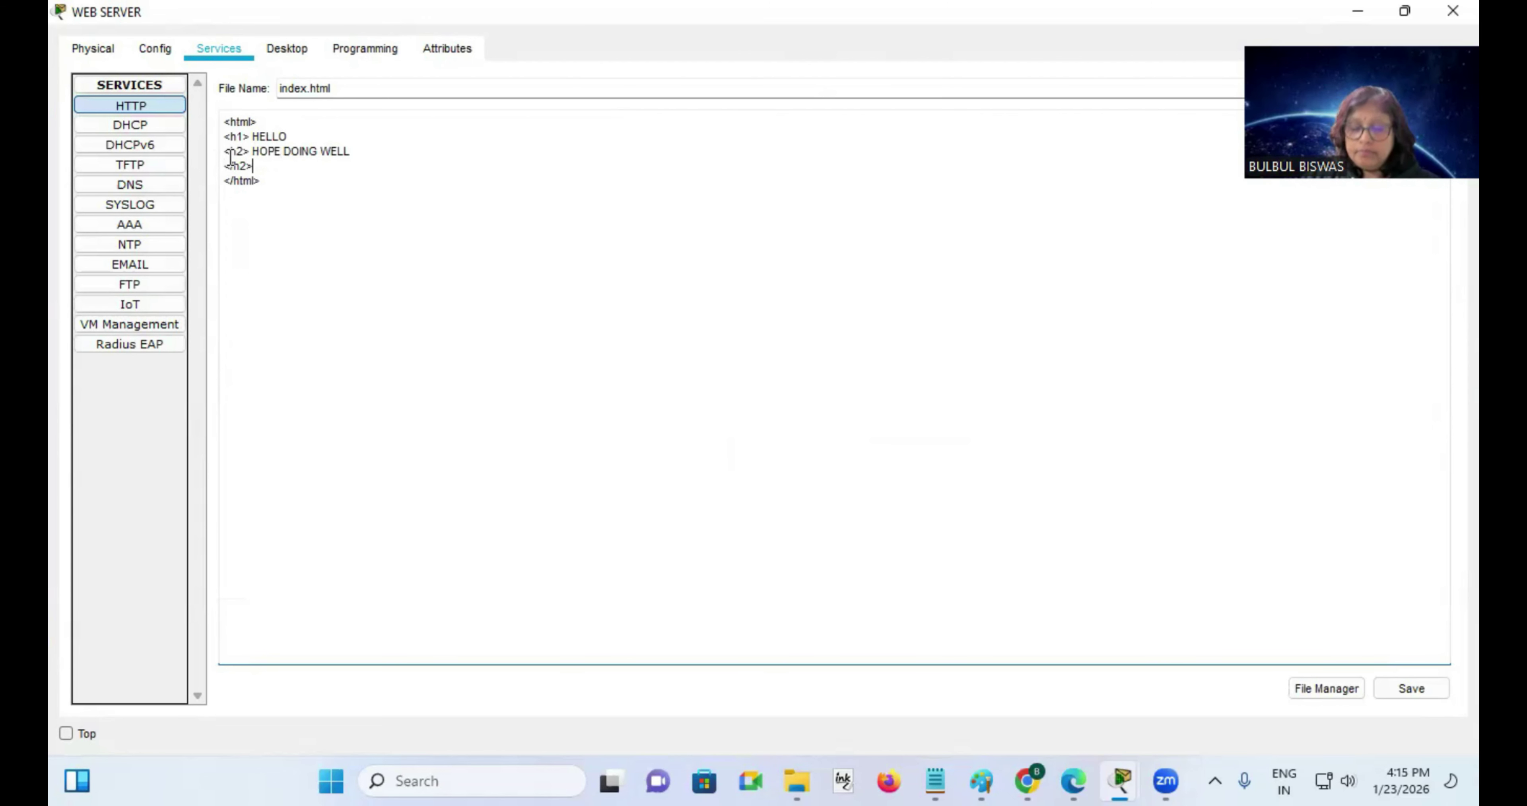
key("Return")
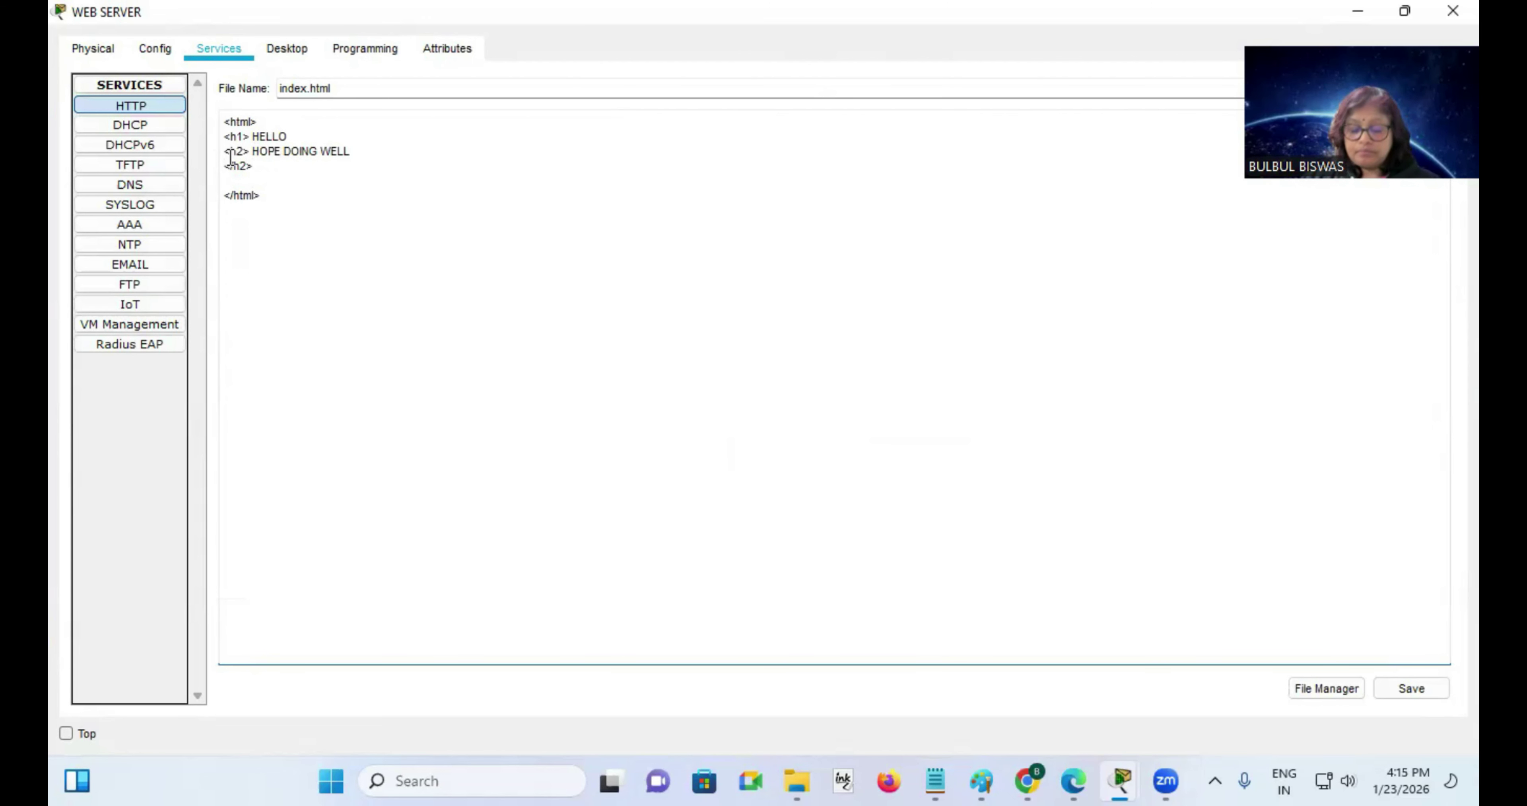
type("<h1>")
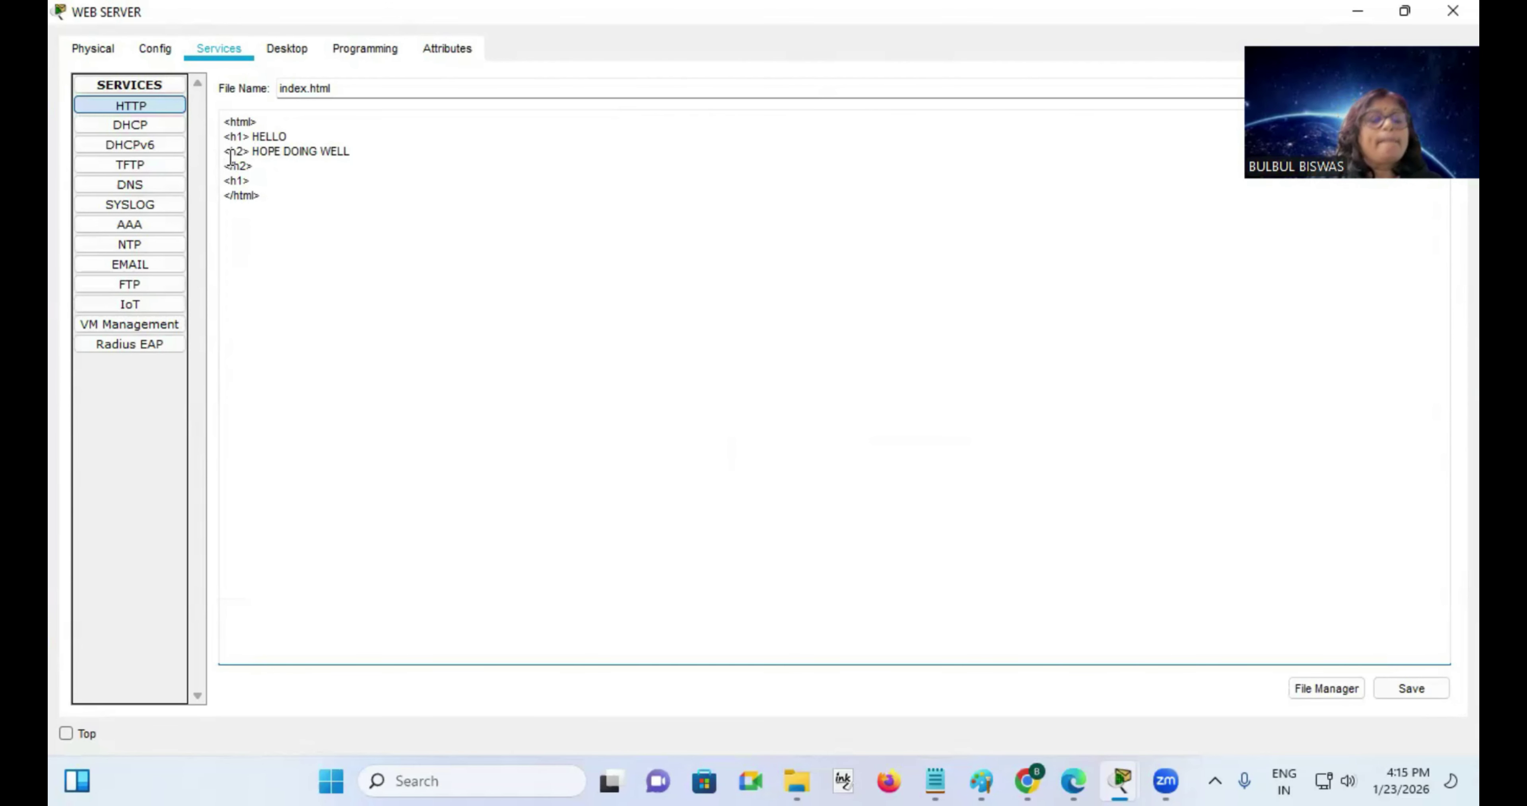
key("Left")
key("Left")
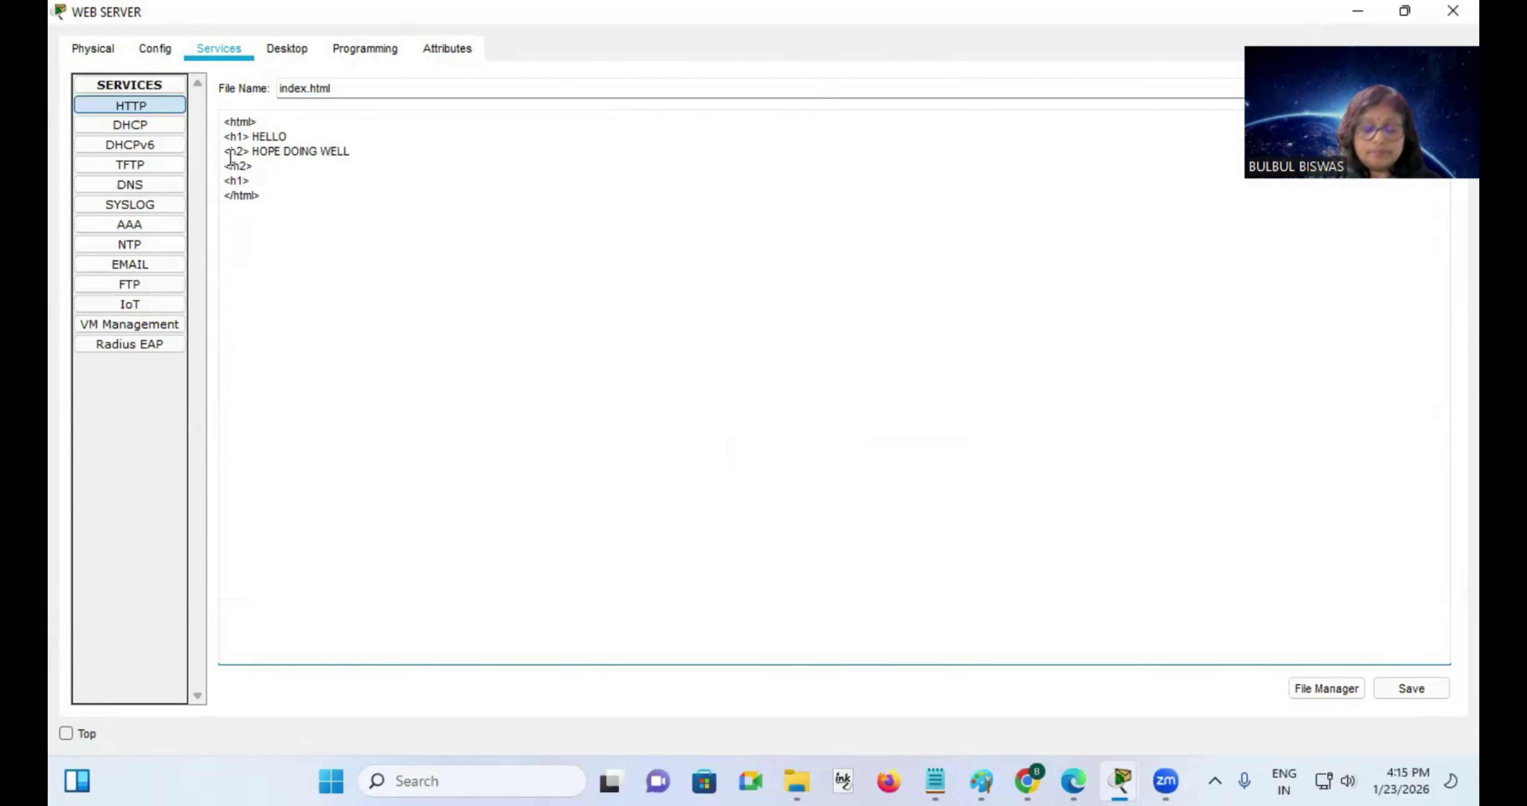
type("/")
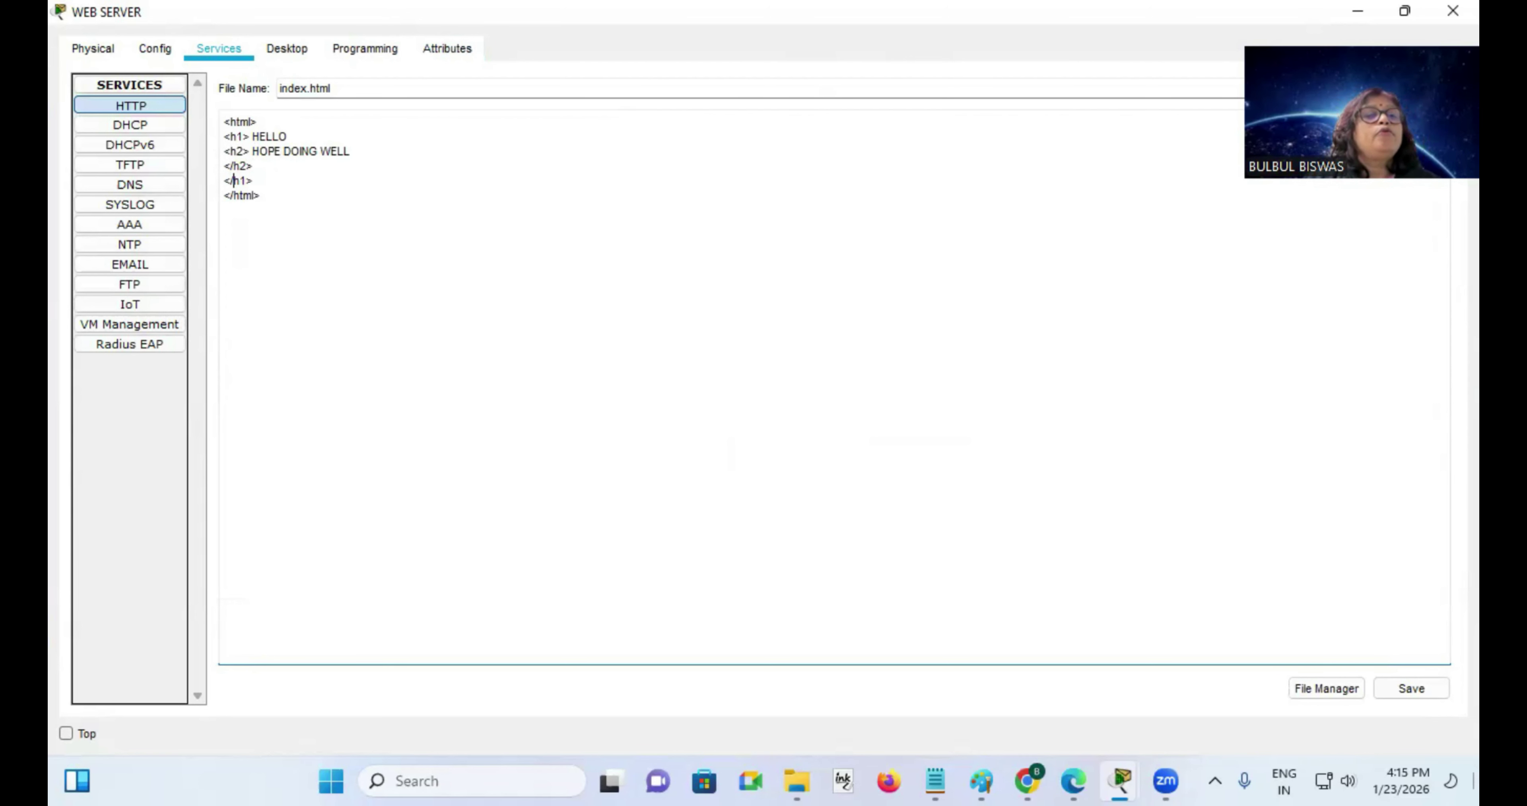
left_click(1412, 687)
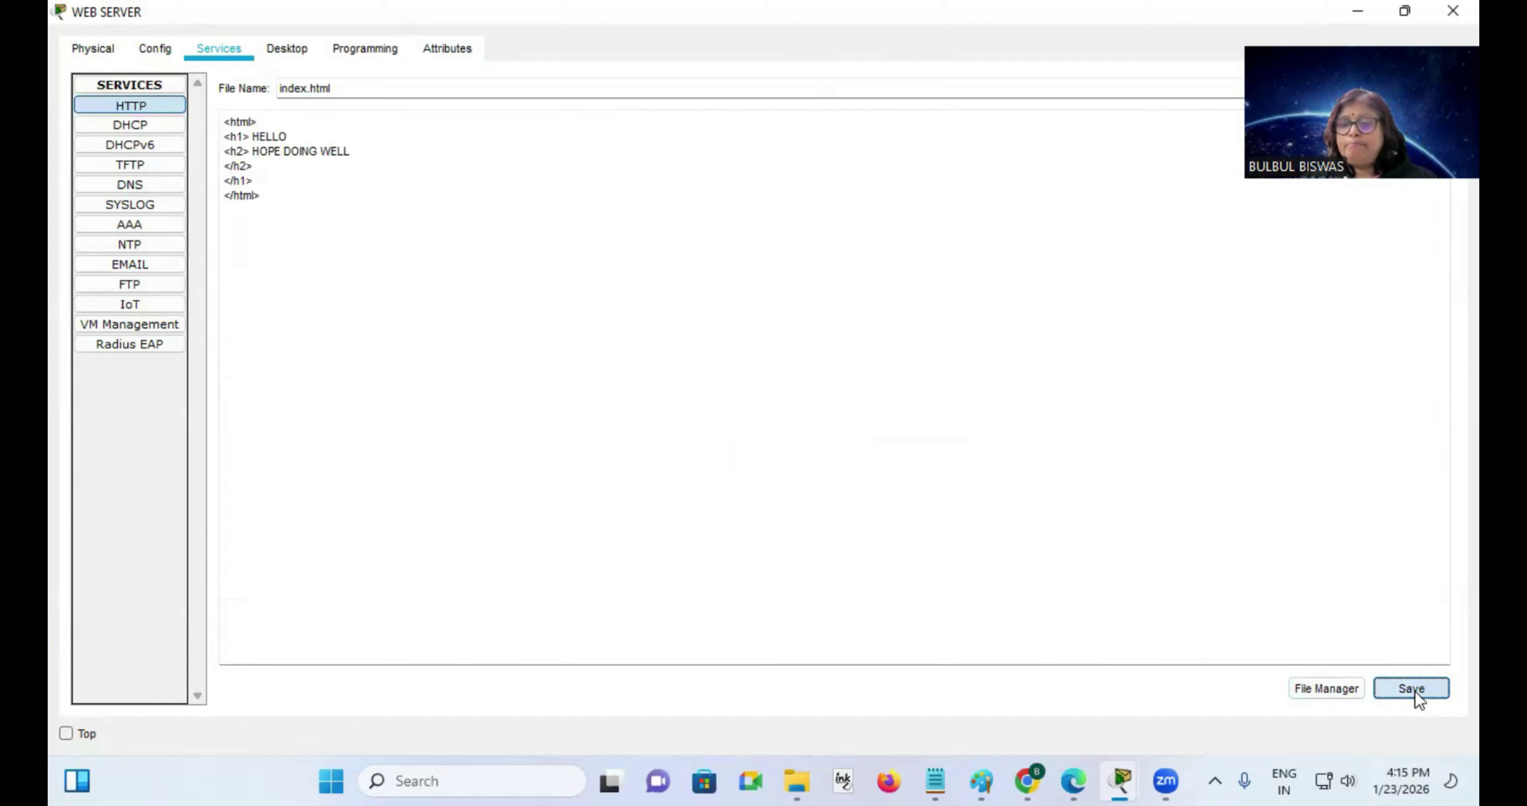
left_click(795, 413)
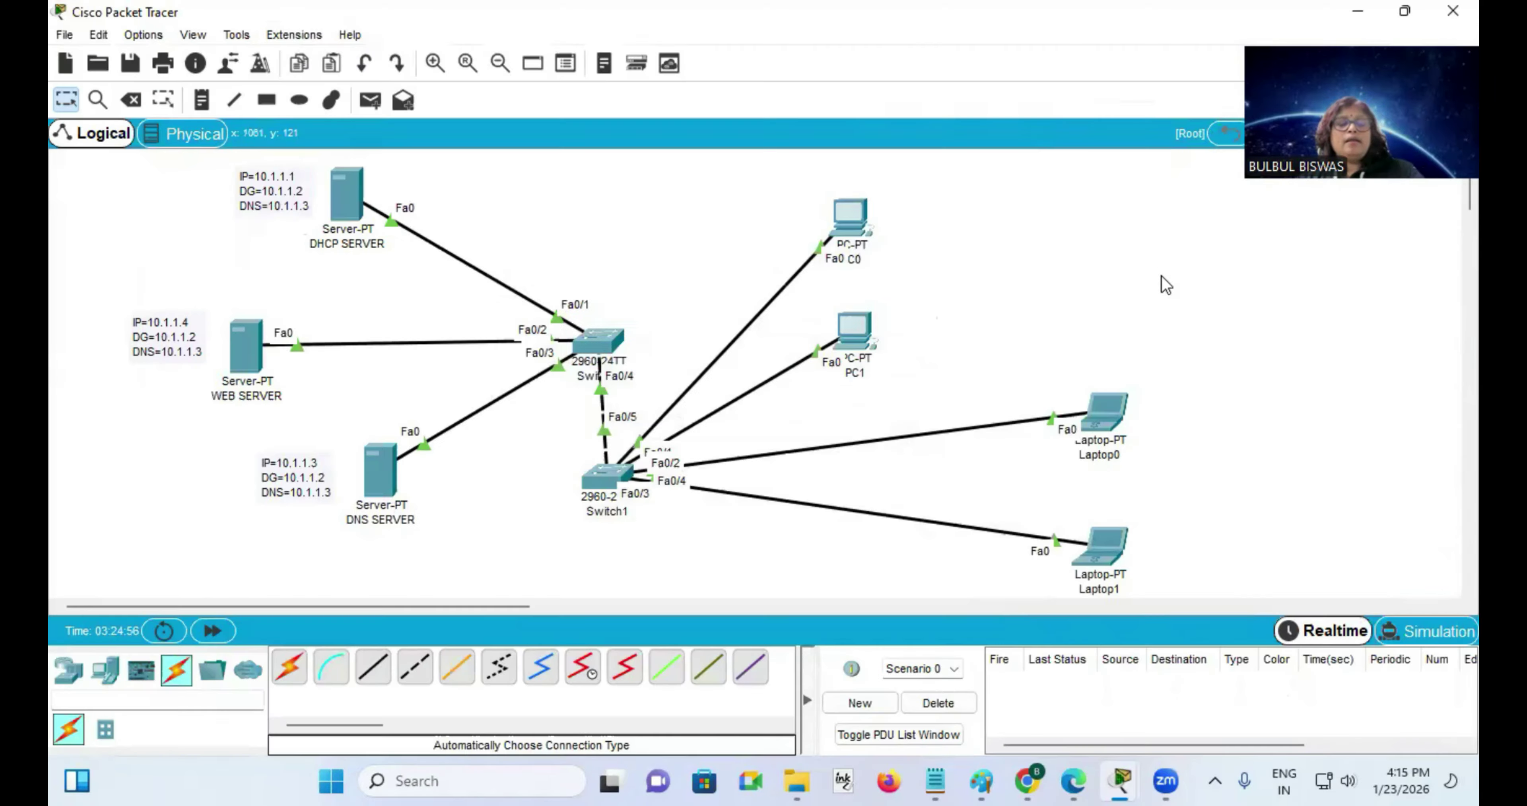
key("alt+F4")
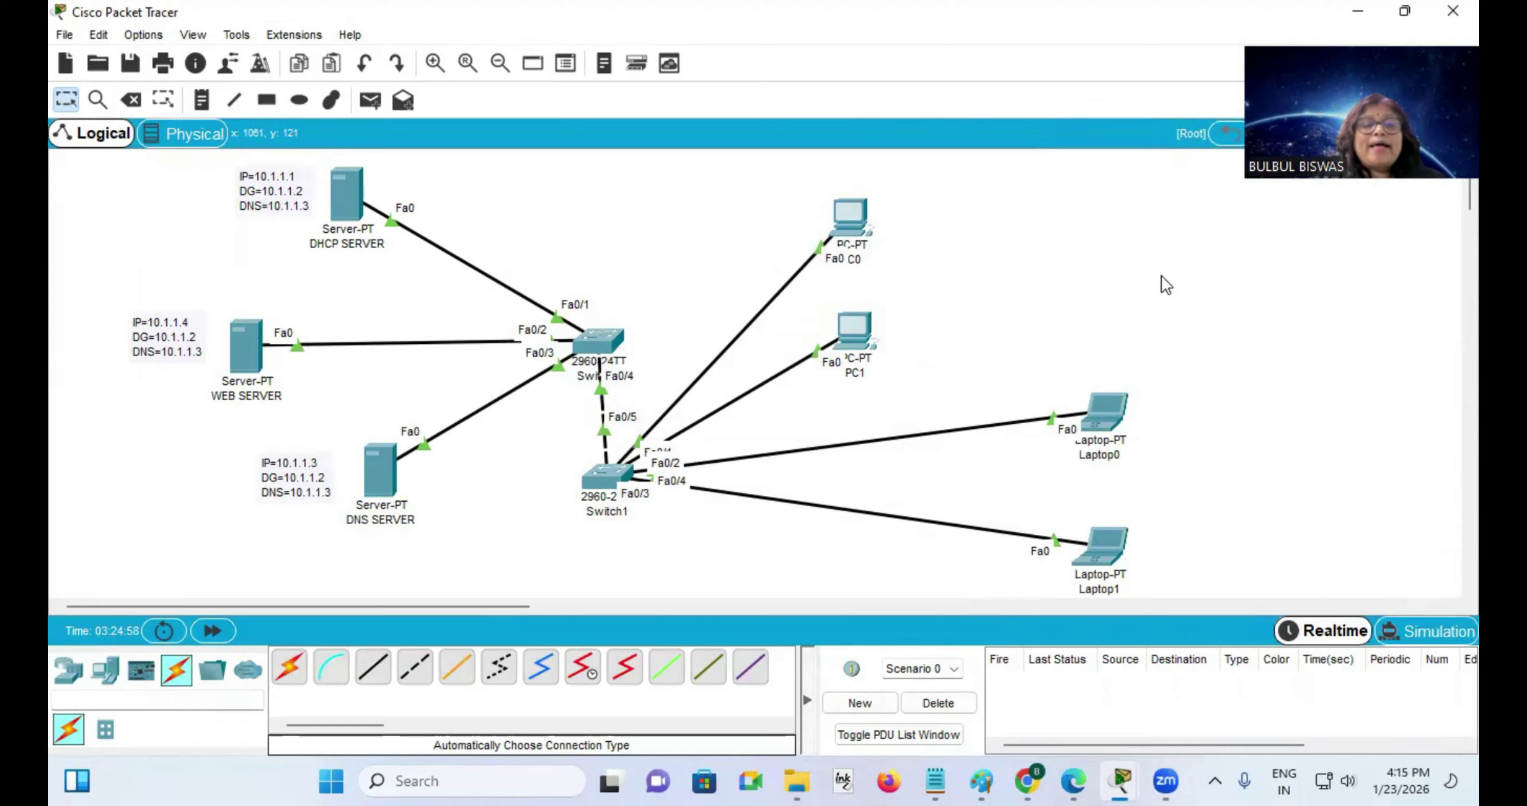
Minimize PC0's window and give the DNS server the static IPv4 address 10.1.1.3 with the default subnet mask 255.0.0.0.
key("alt+Tab")
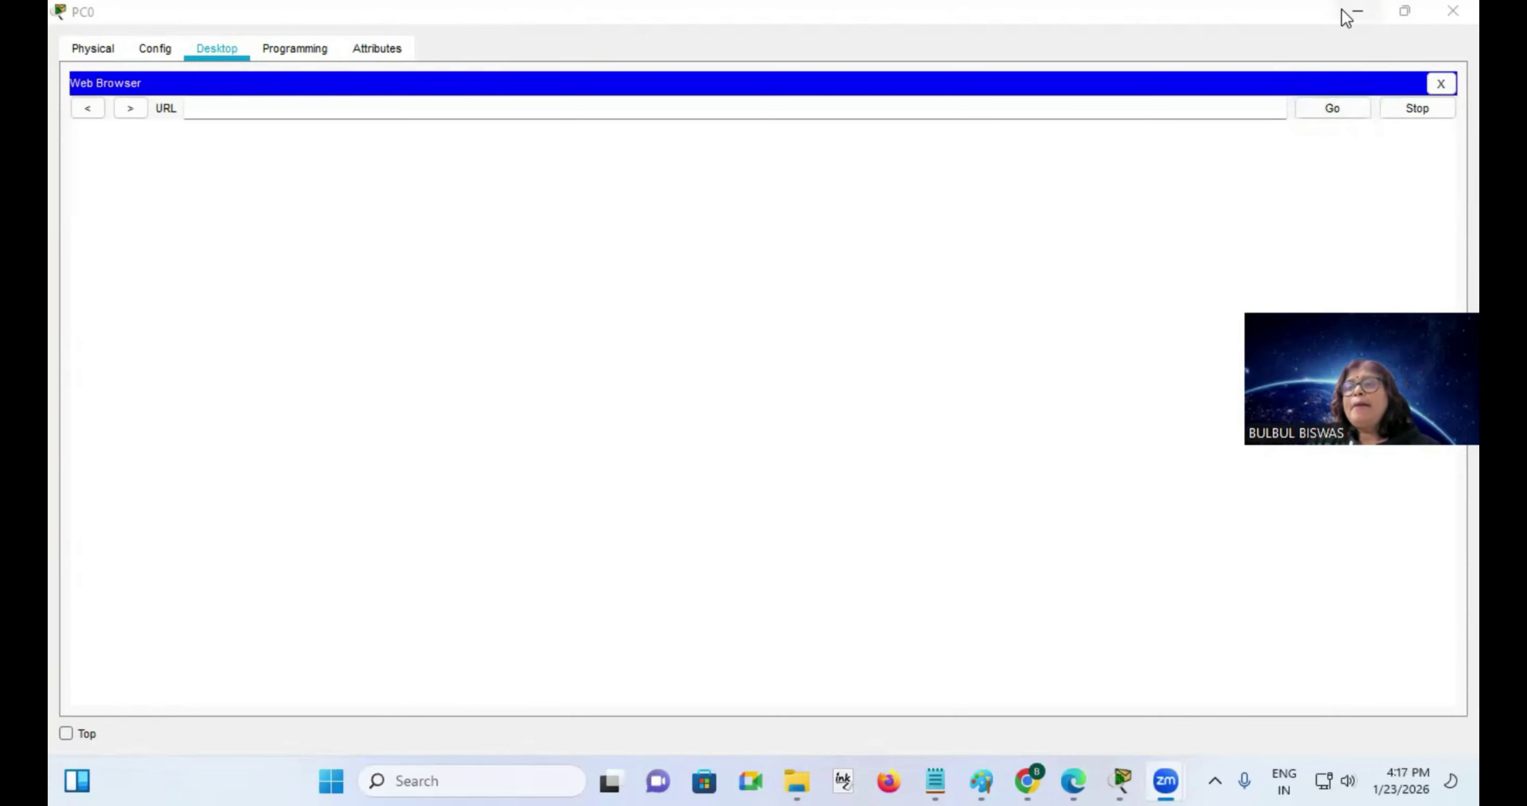
left_click(1354, 13)
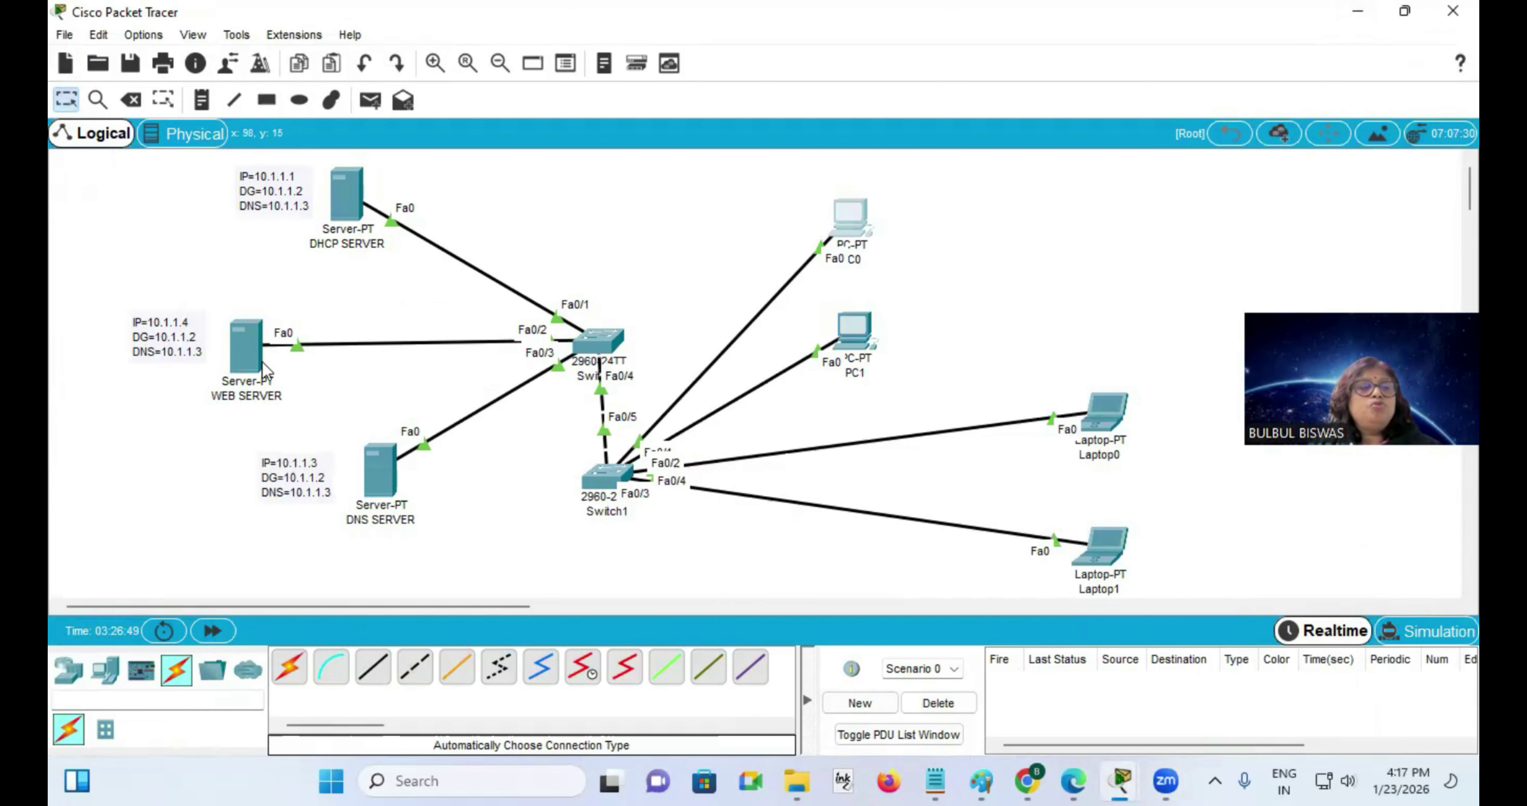
left_click(388, 479)
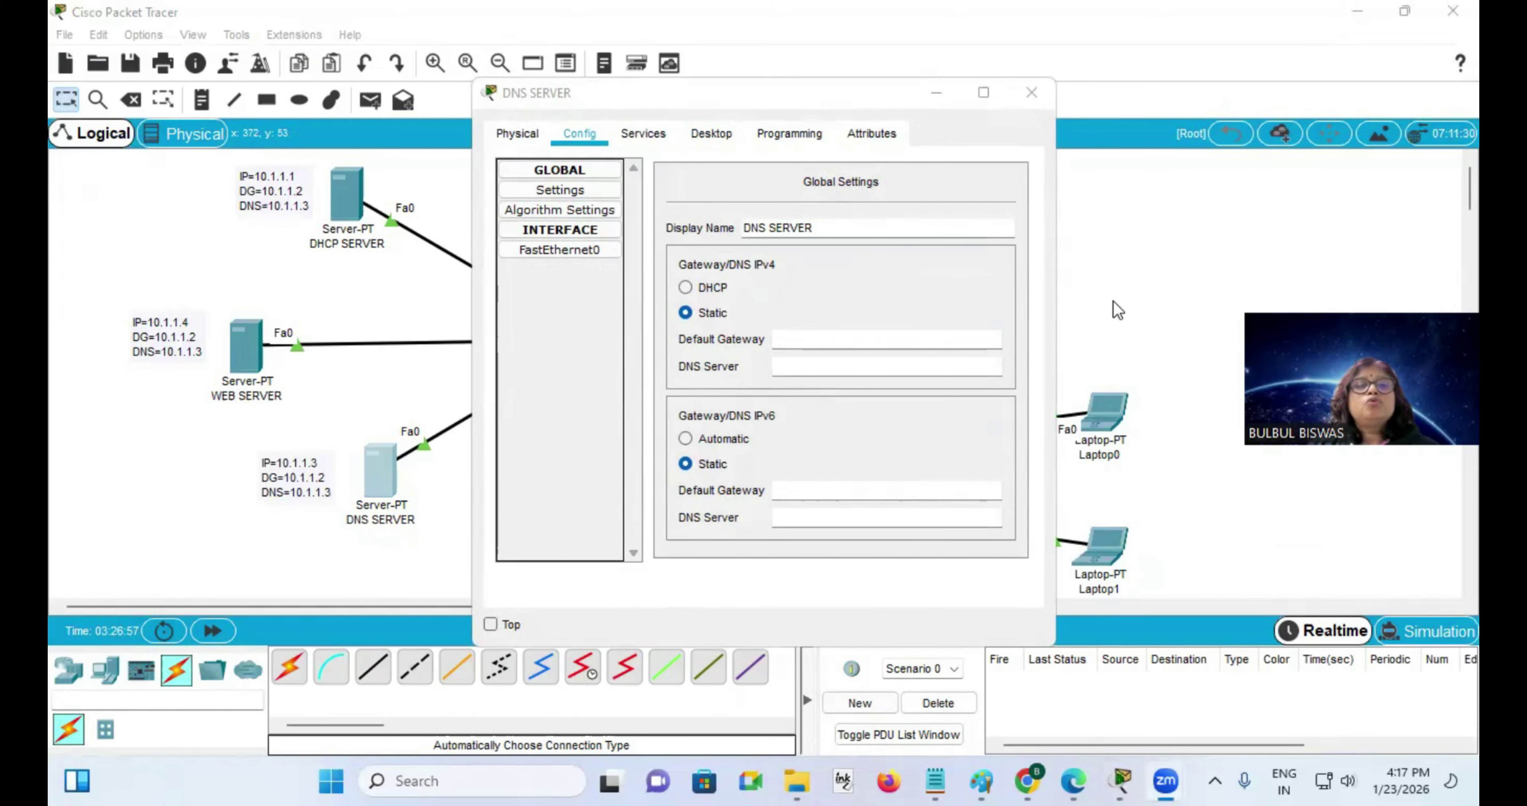
left_click(711, 133)
left_click(543, 226)
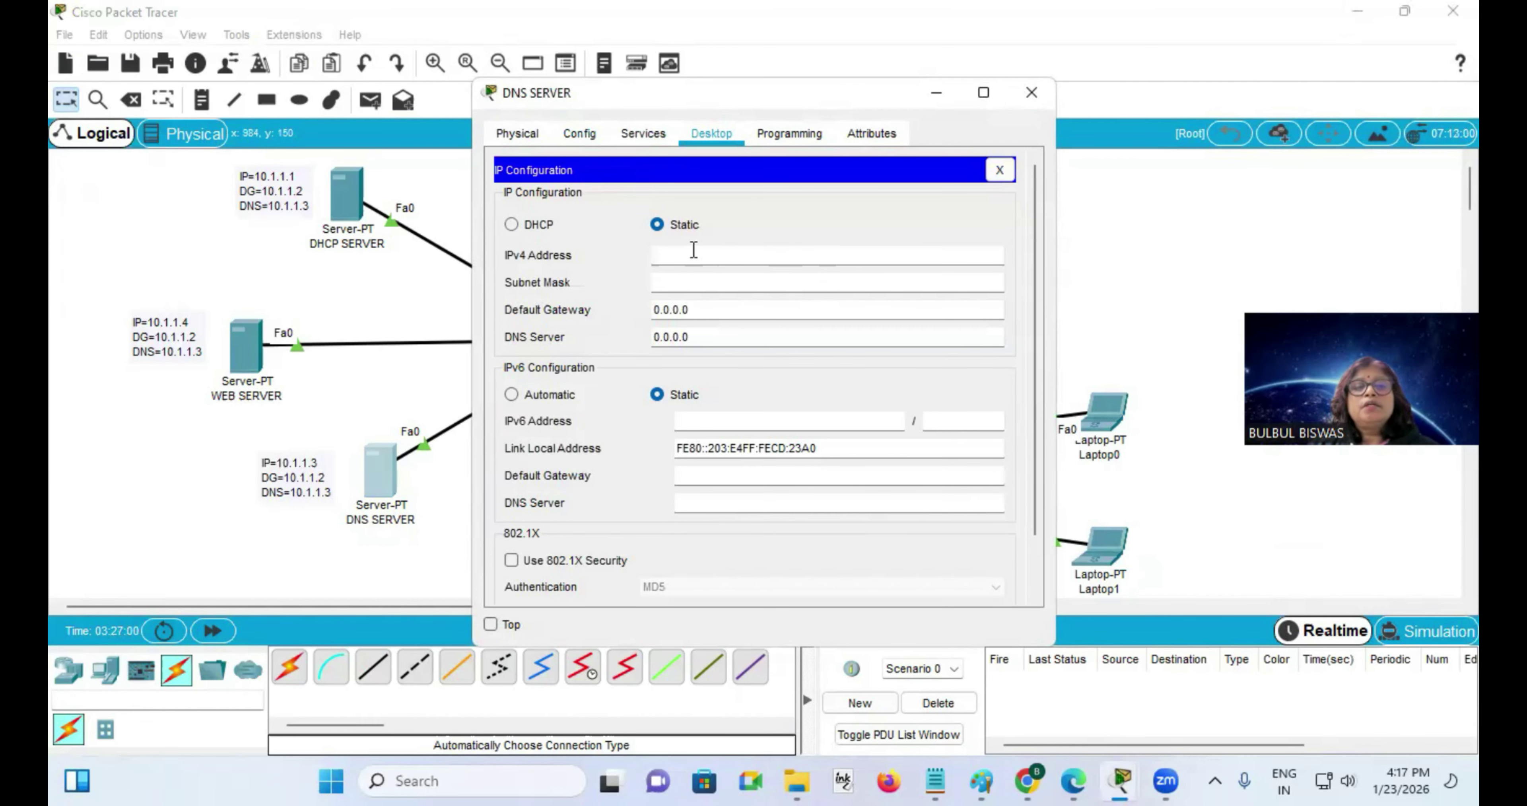
type("10")
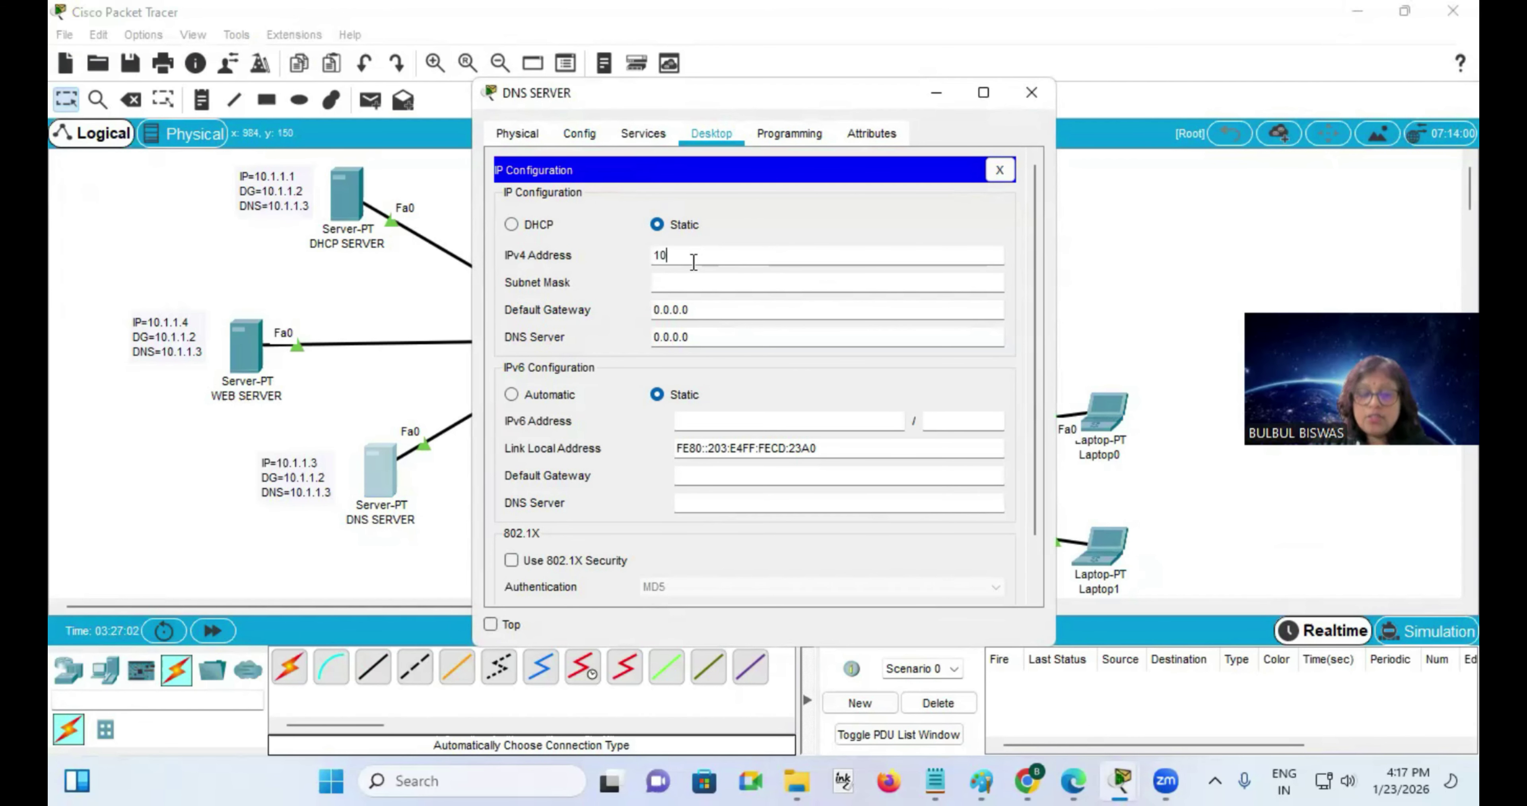
type(".1.1.3")
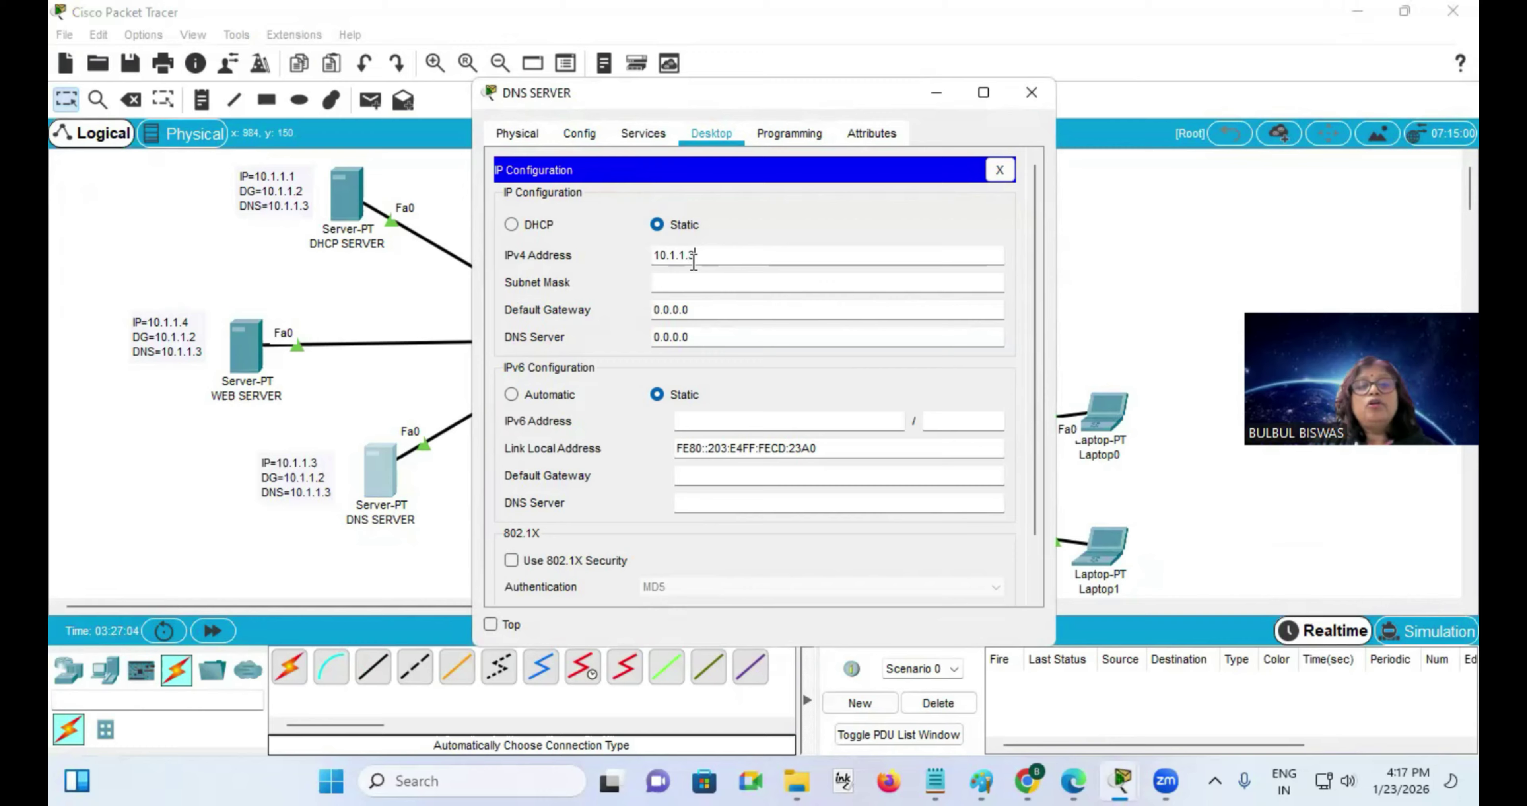
key("Tab")
Set the DNS server's default gateway to 10.1.1.2 and its DNS server address to 10.1.1.3.
key("Tab")
type("10.1.1.2")
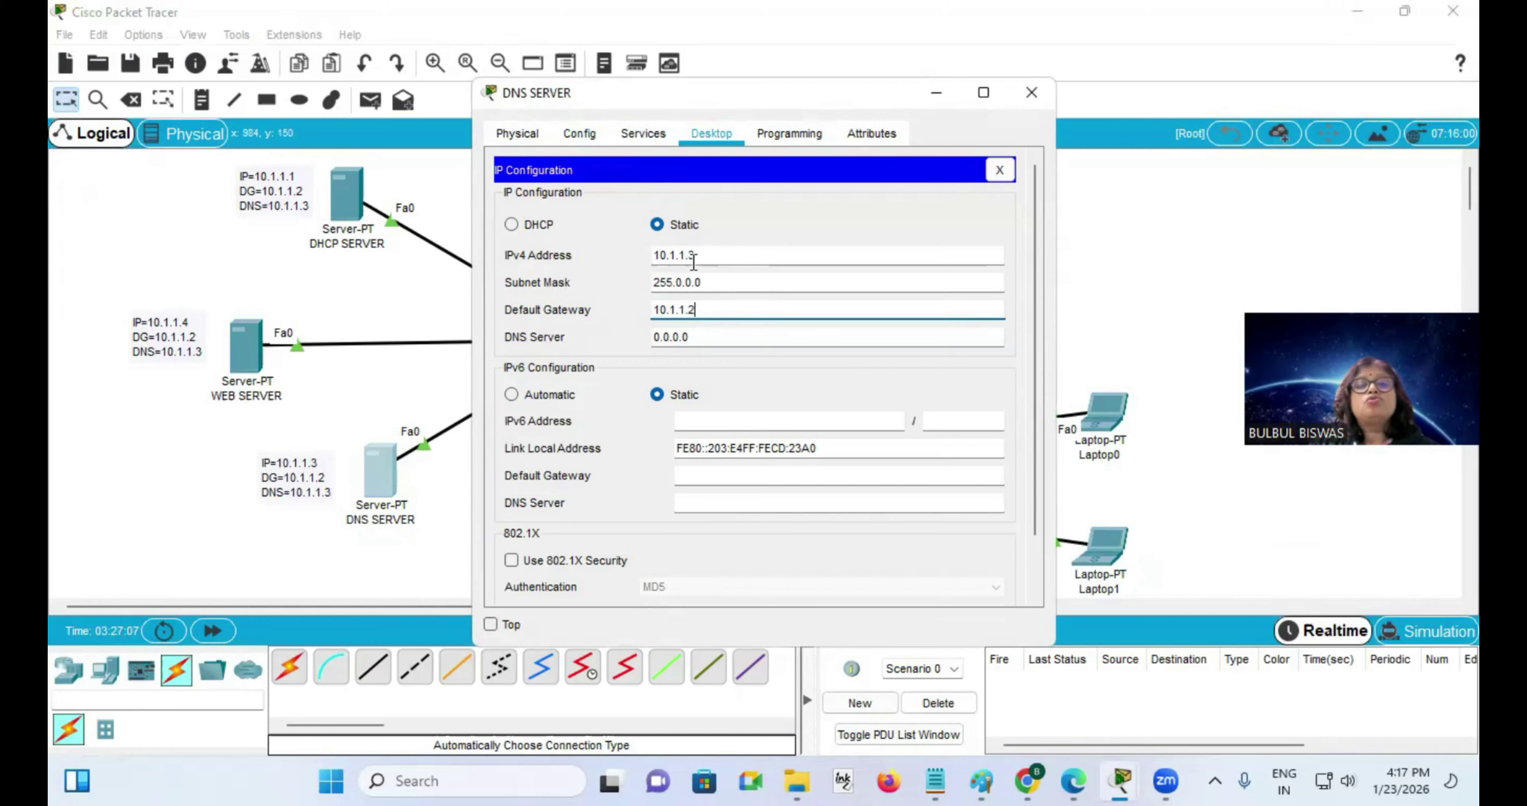
key("Tab")
type("10")
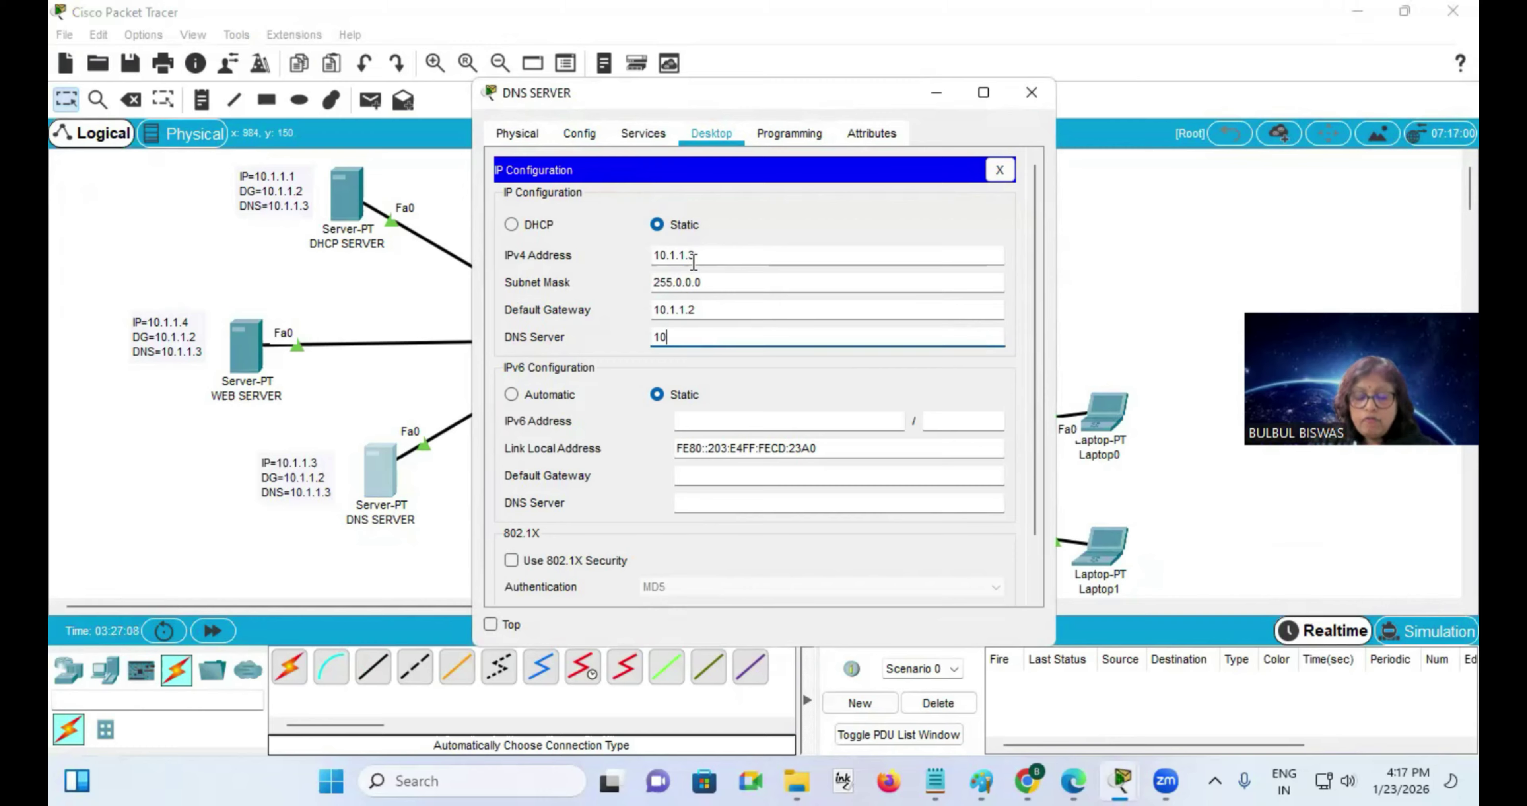
type(".1.1.3")
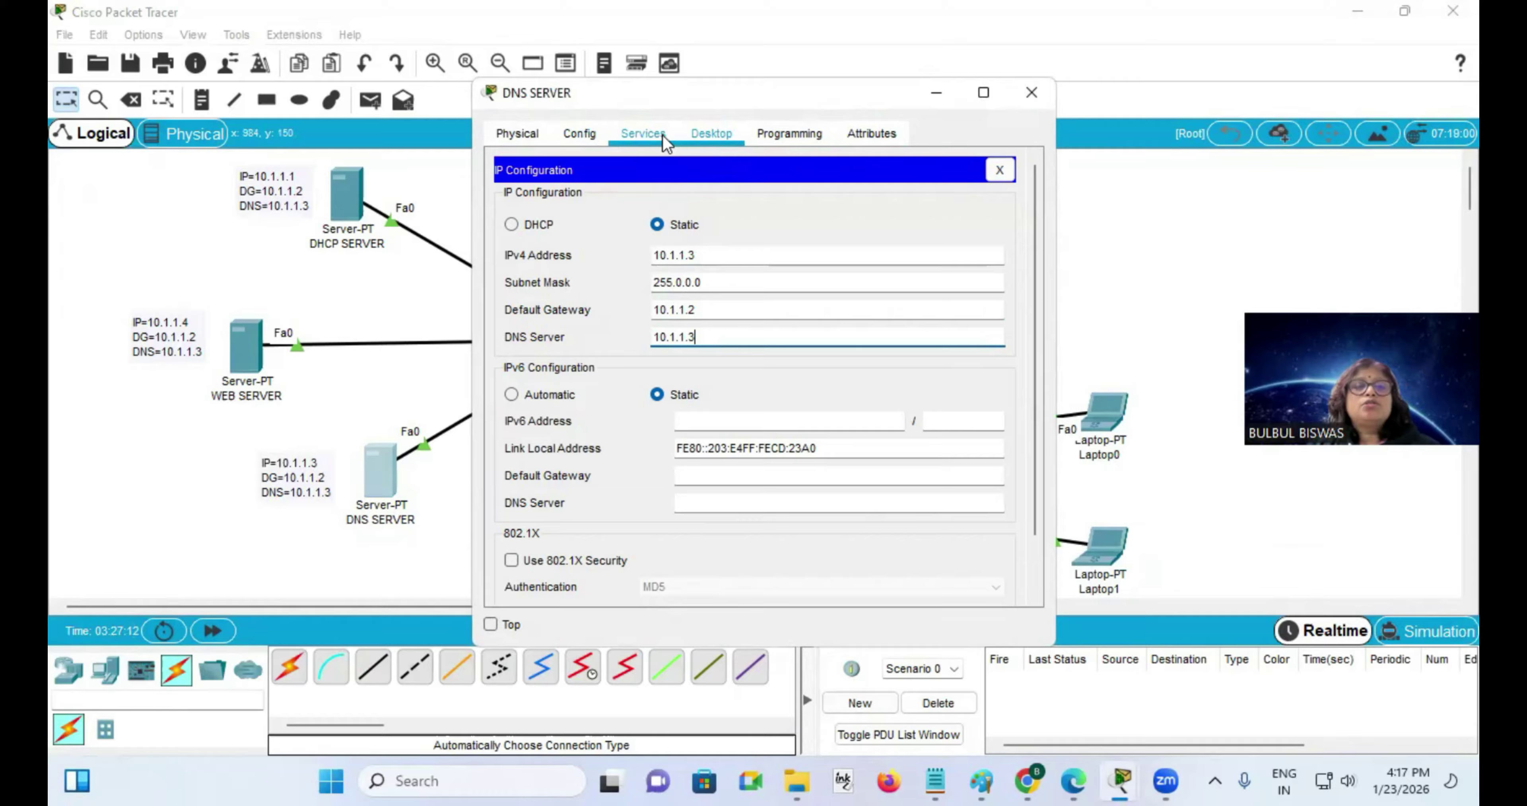
Open the DNS server's DNS service settings, maximize the device window and turn the DNS service on.
left_click(643, 134)
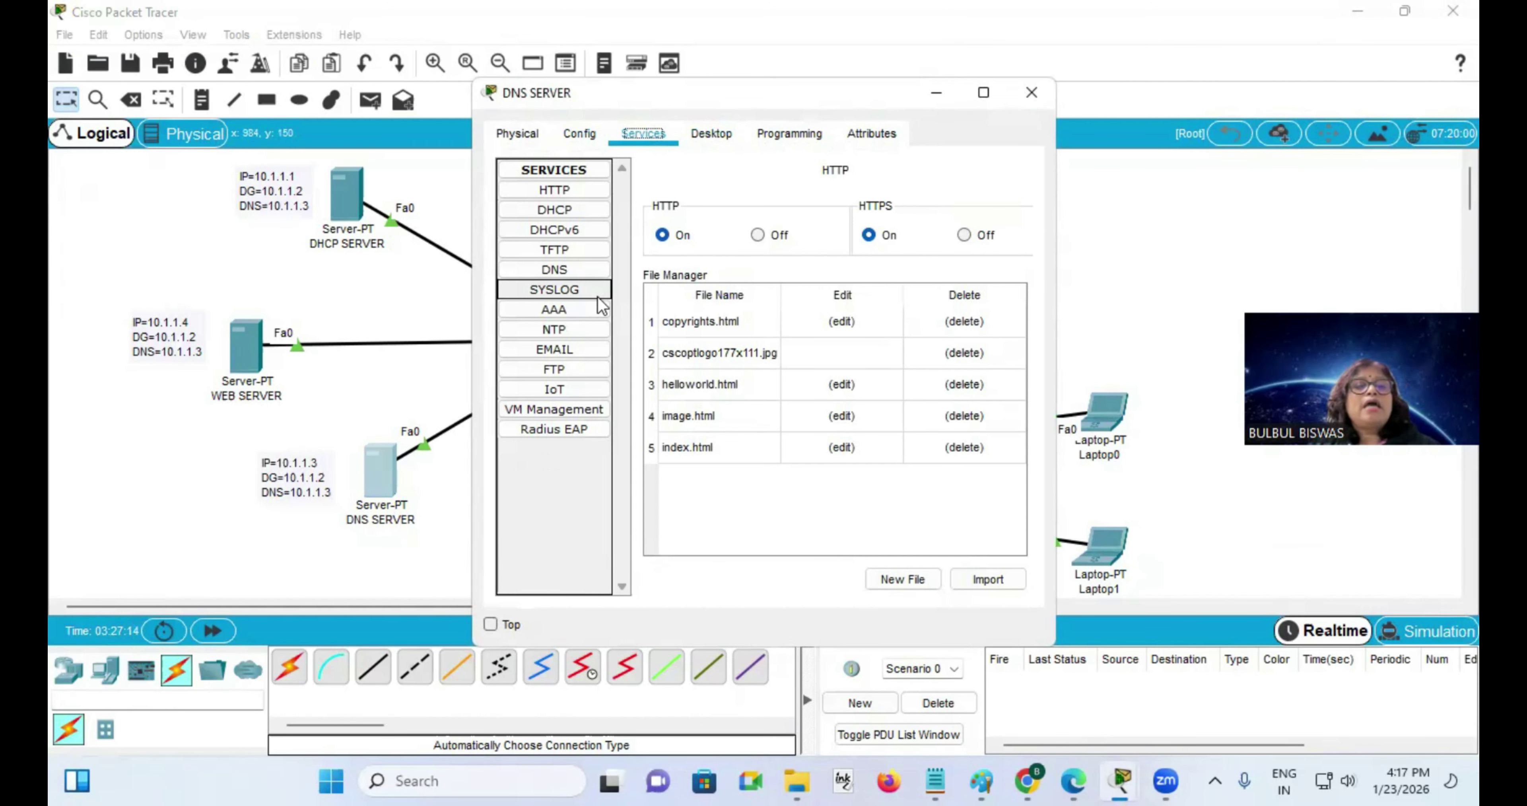
left_click(555, 269)
left_click(983, 93)
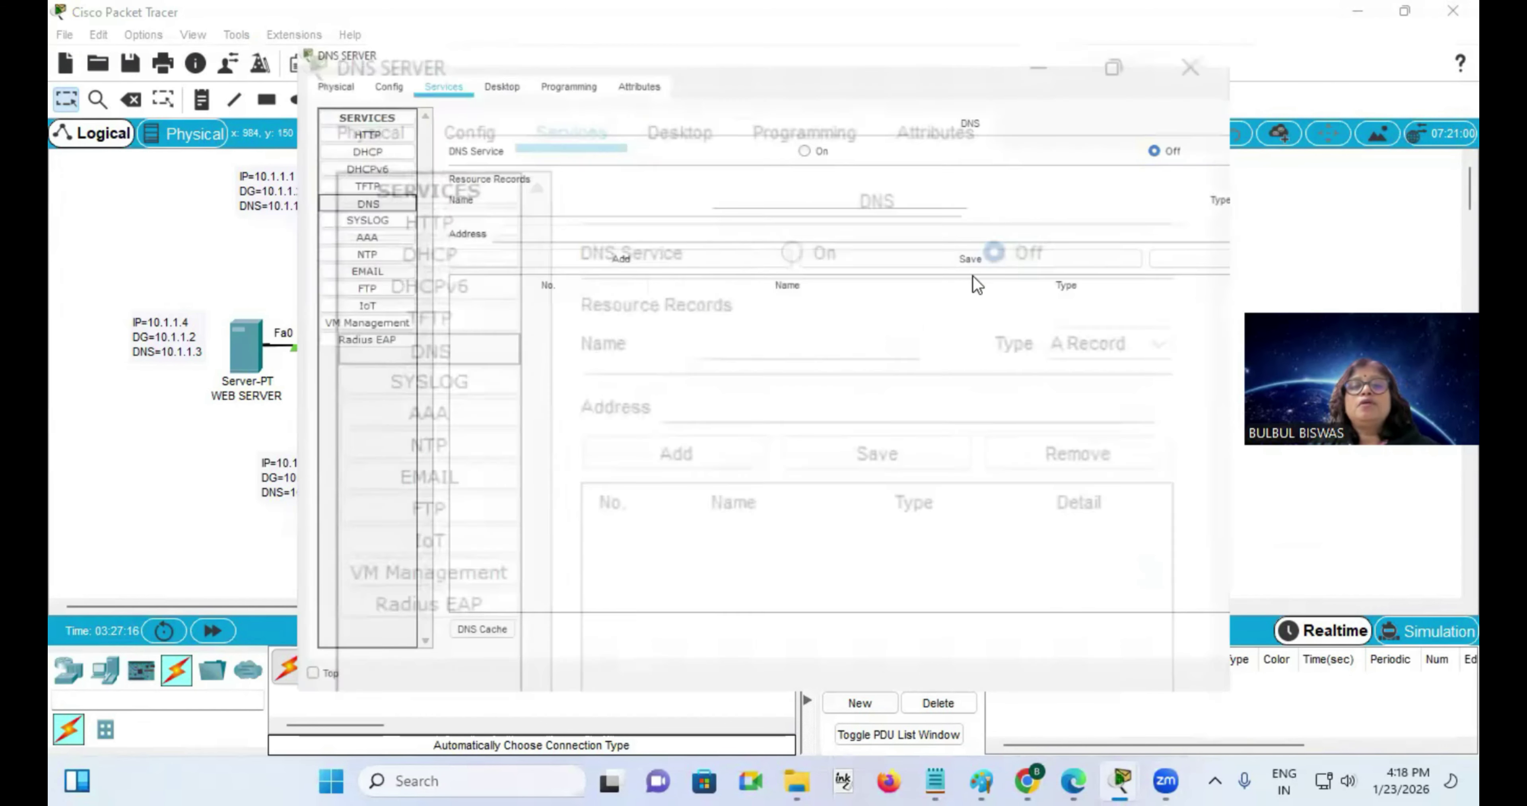
left_click(642, 125)
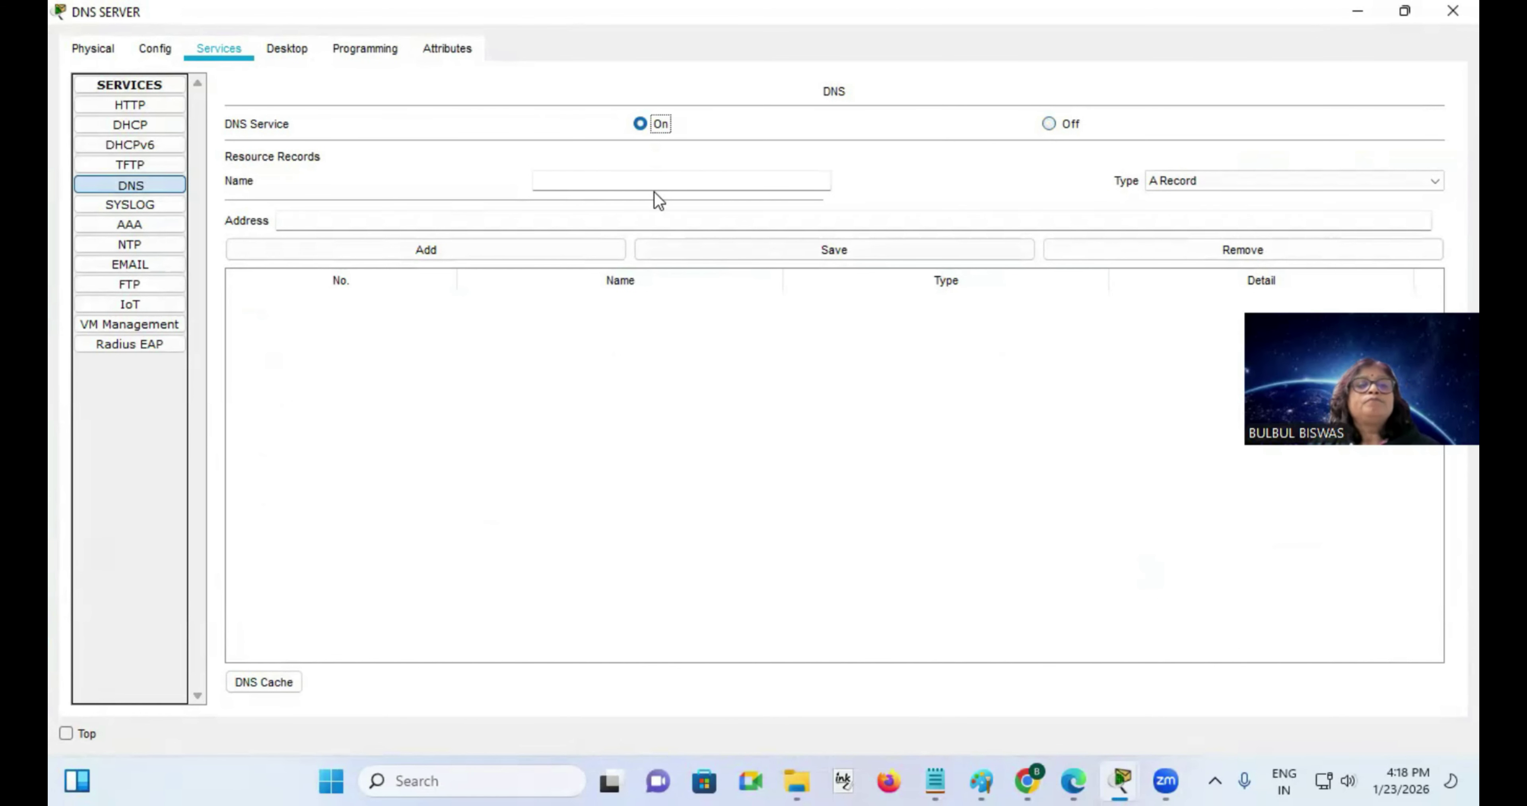
Add a DNS A record that maps the name gmail.com to the web server's address 10.1.1.4.
left_click(637, 183)
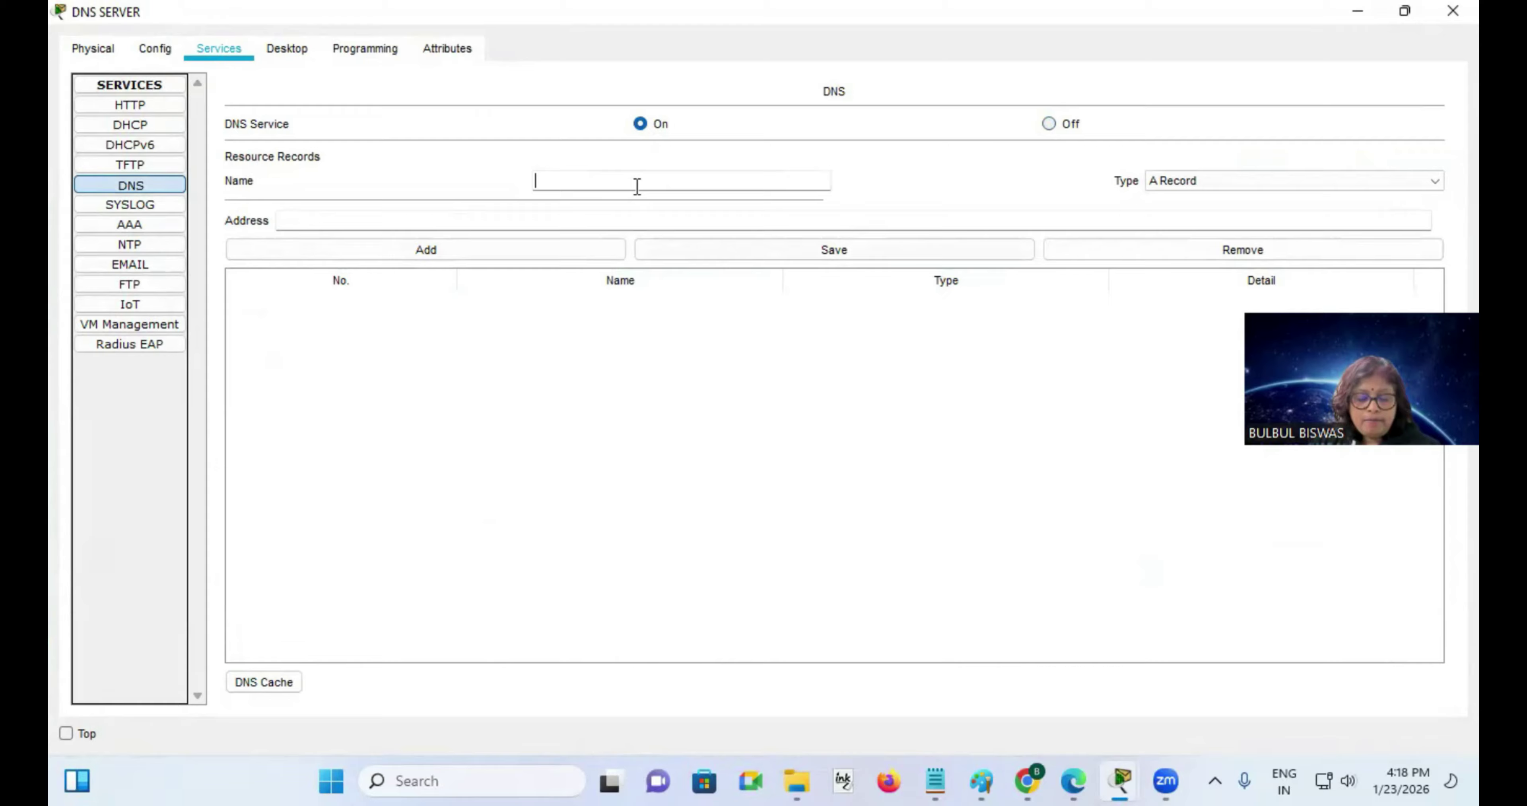
type("g")
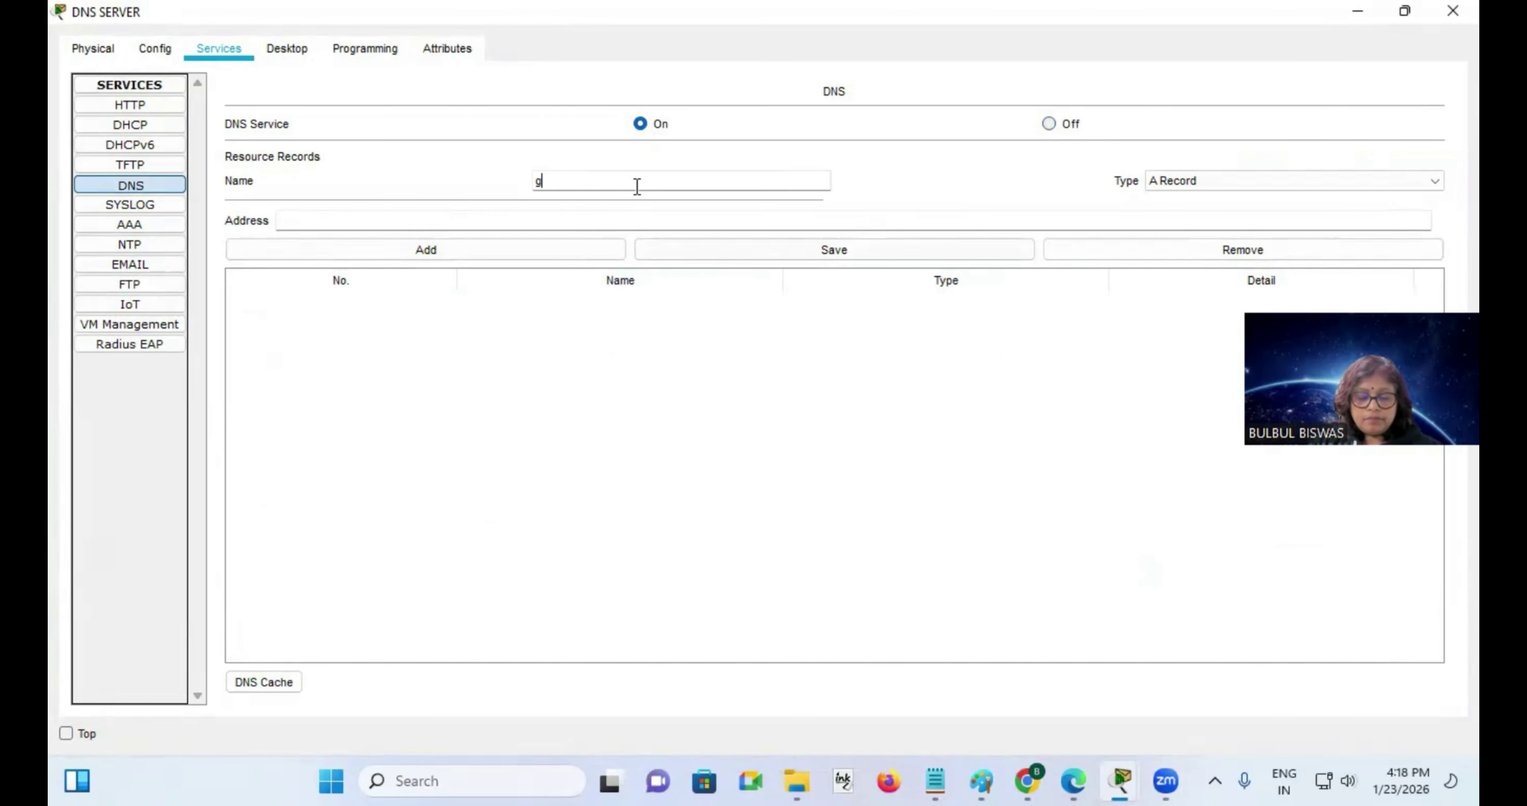
type("mail.com")
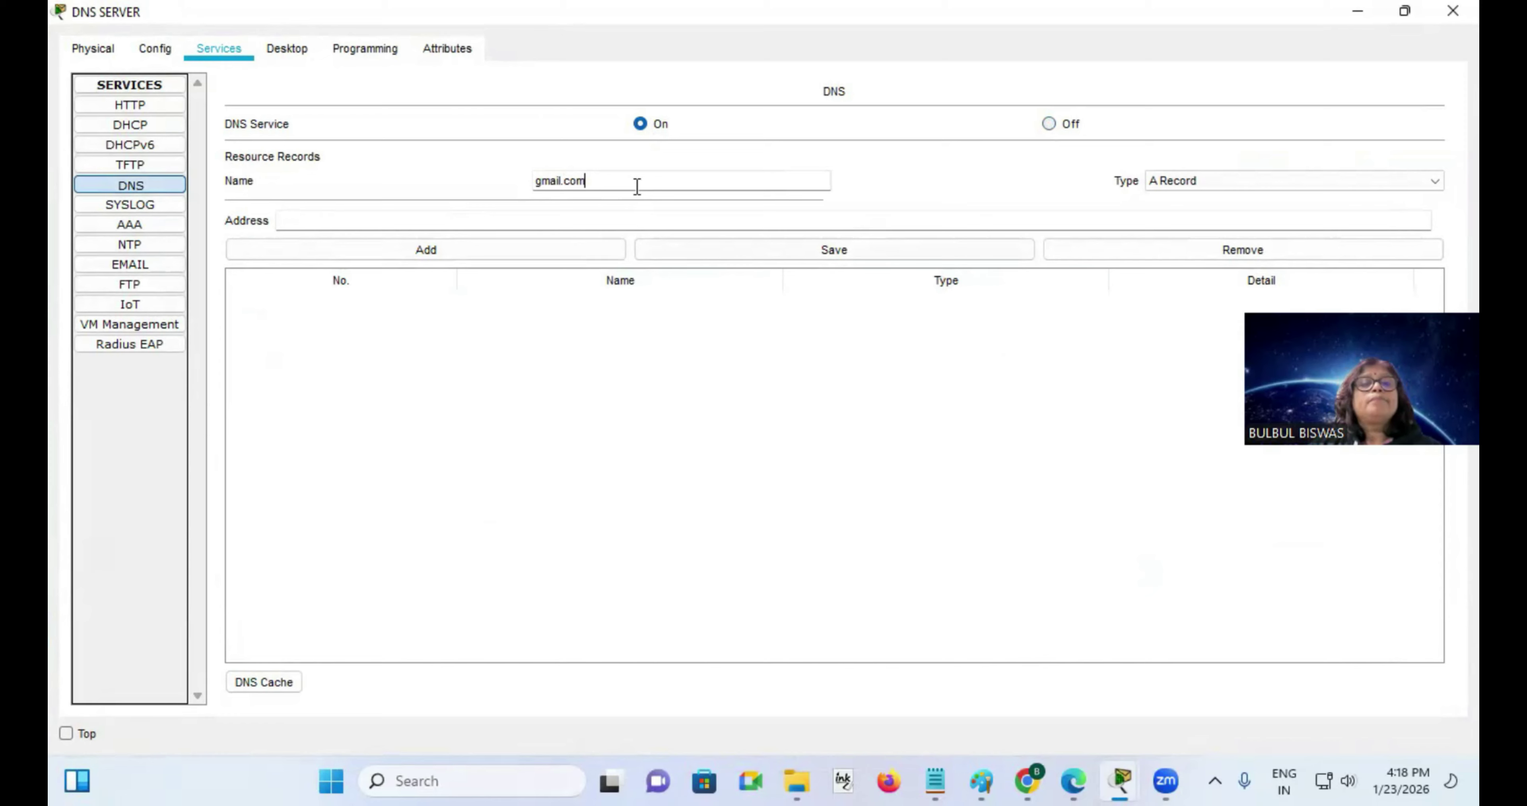
left_click(480, 218)
type("10.")
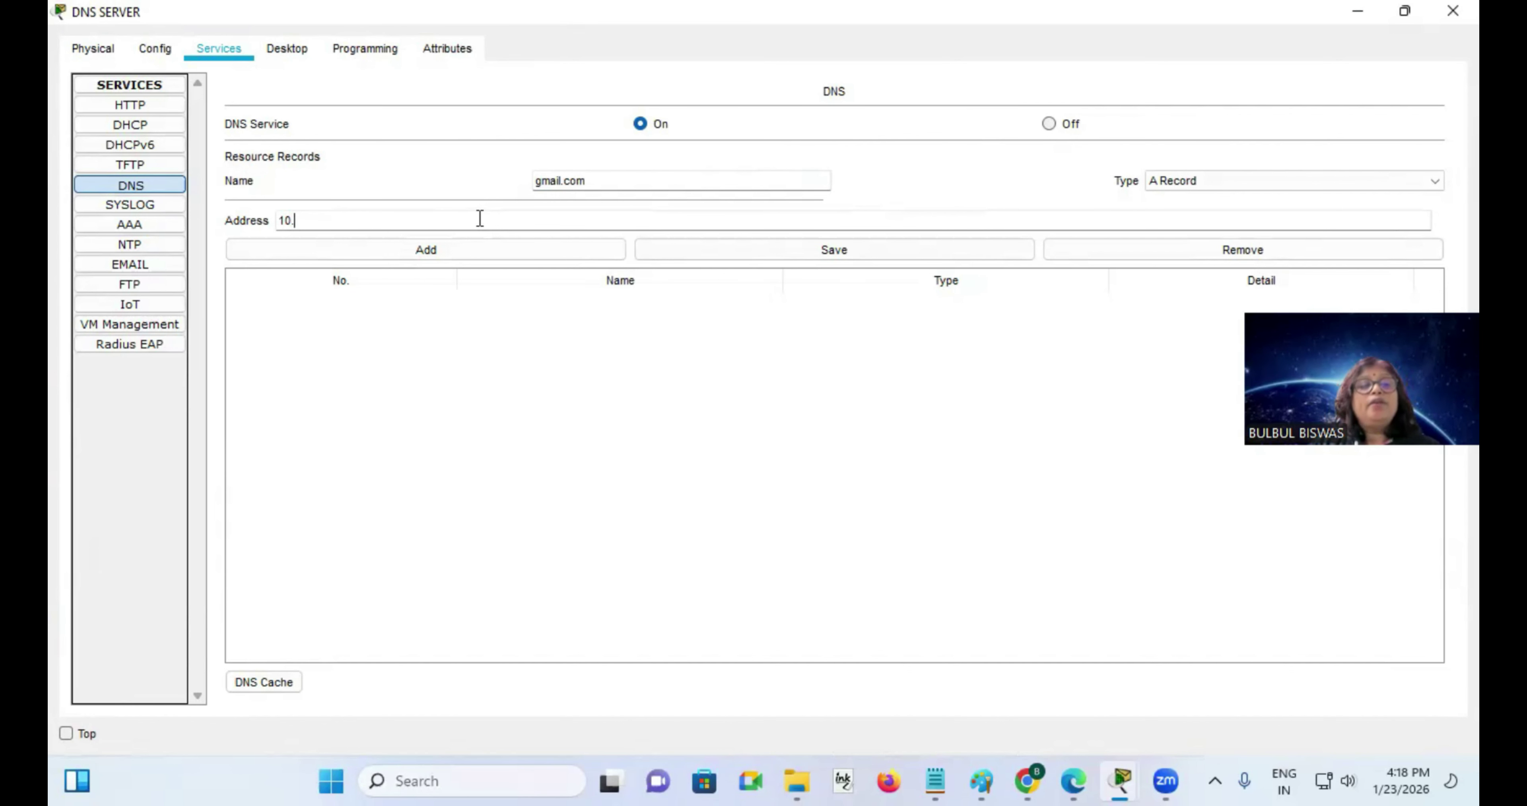
type("1.1.4")
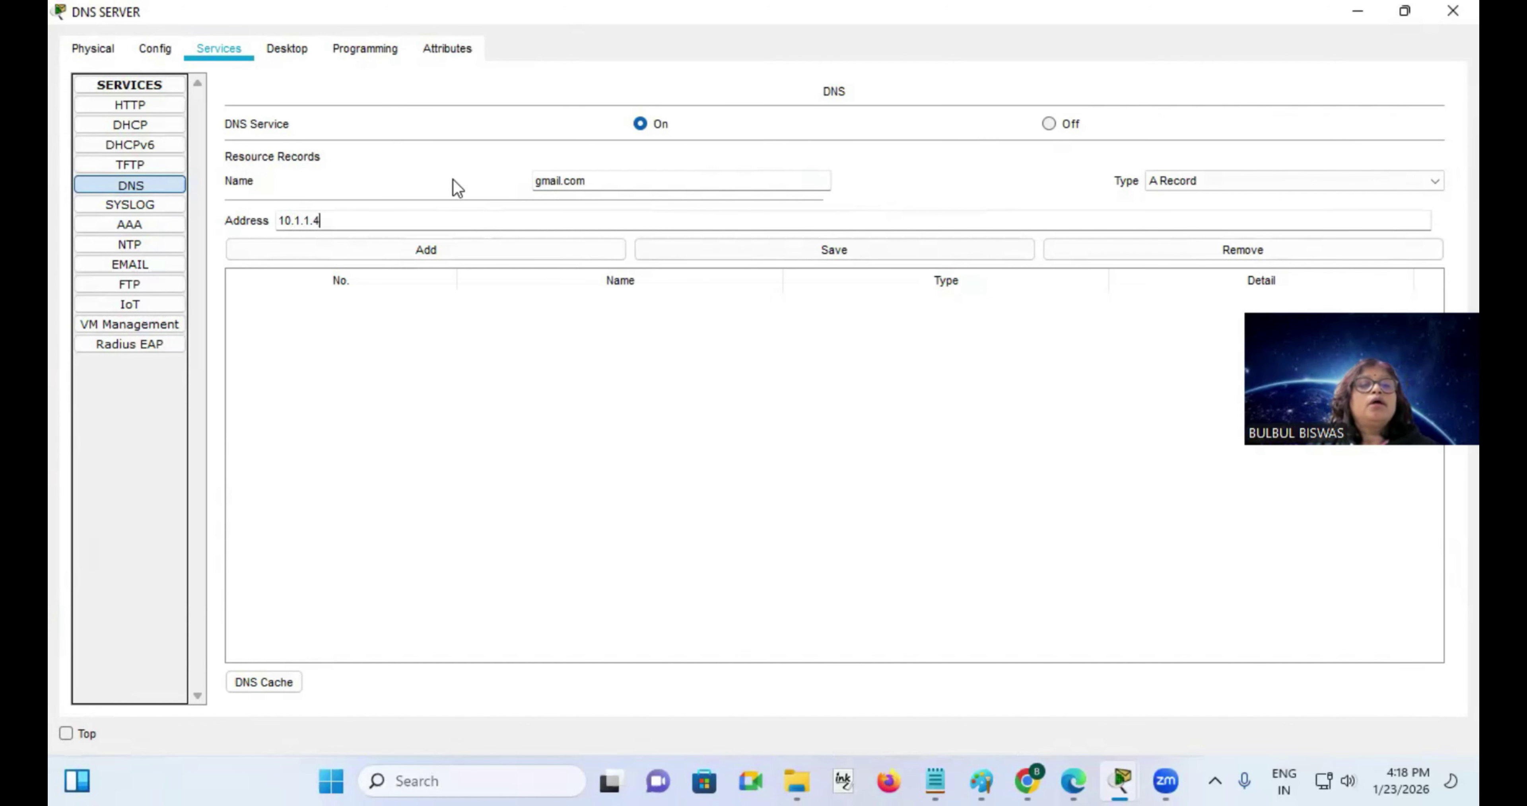
left_click(428, 250)
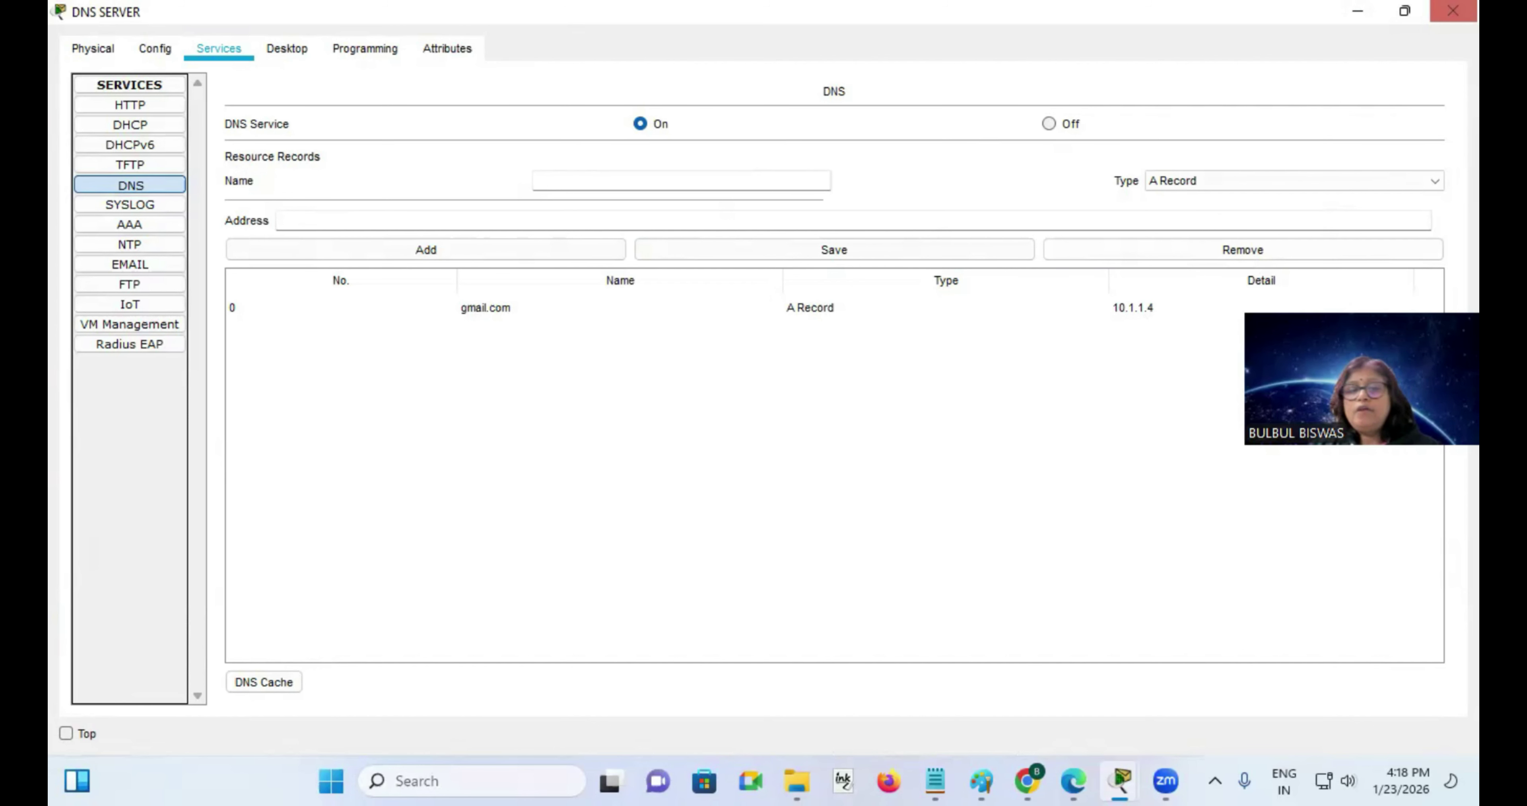
Minimize the DNS server's window, load gmail.com in PC0's web browser, and close PC0's window.
left_click(1358, 11)
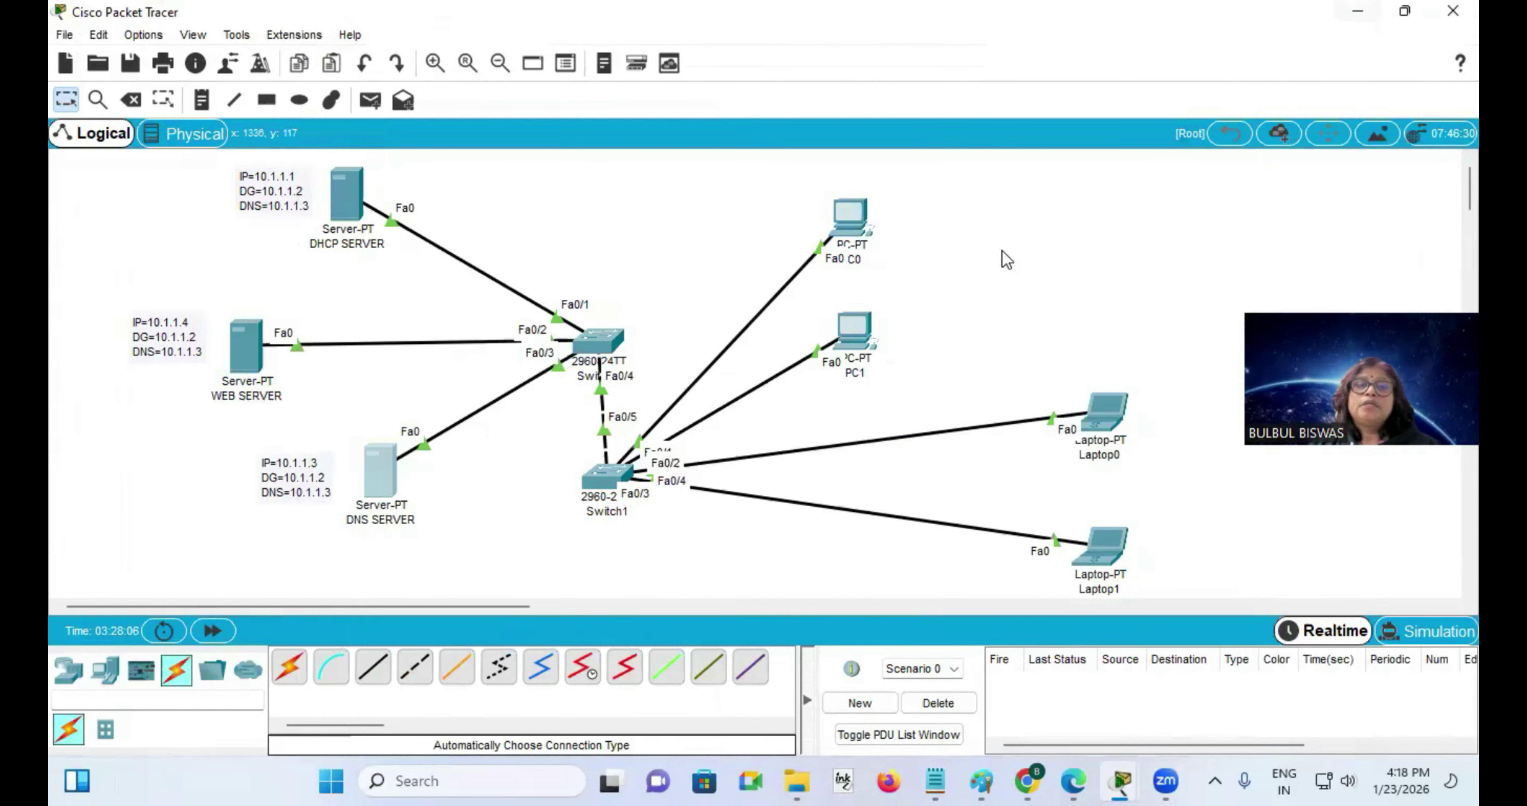
left_click(850, 216)
left_click(983, 92)
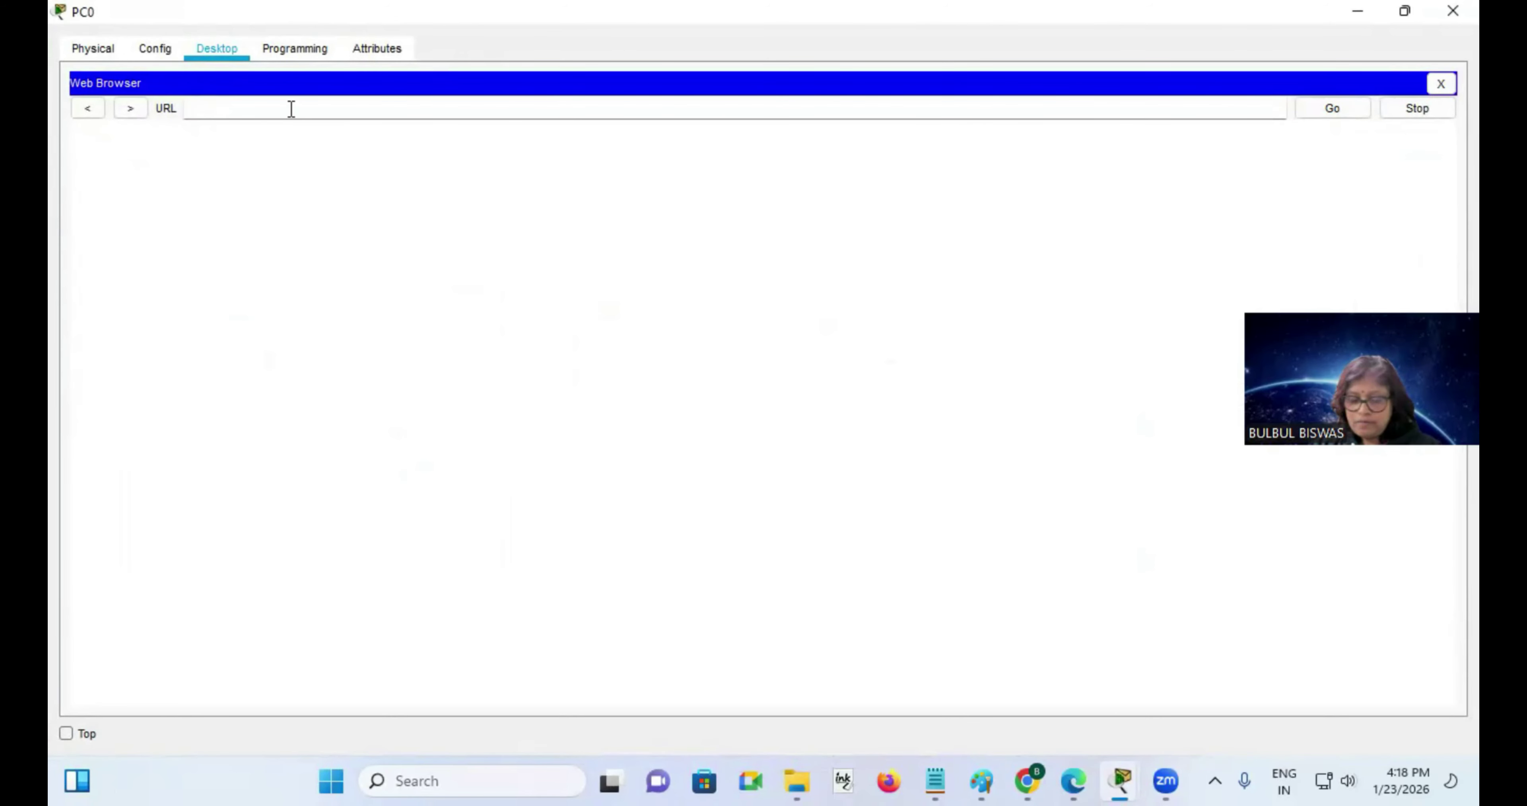
type("gm")
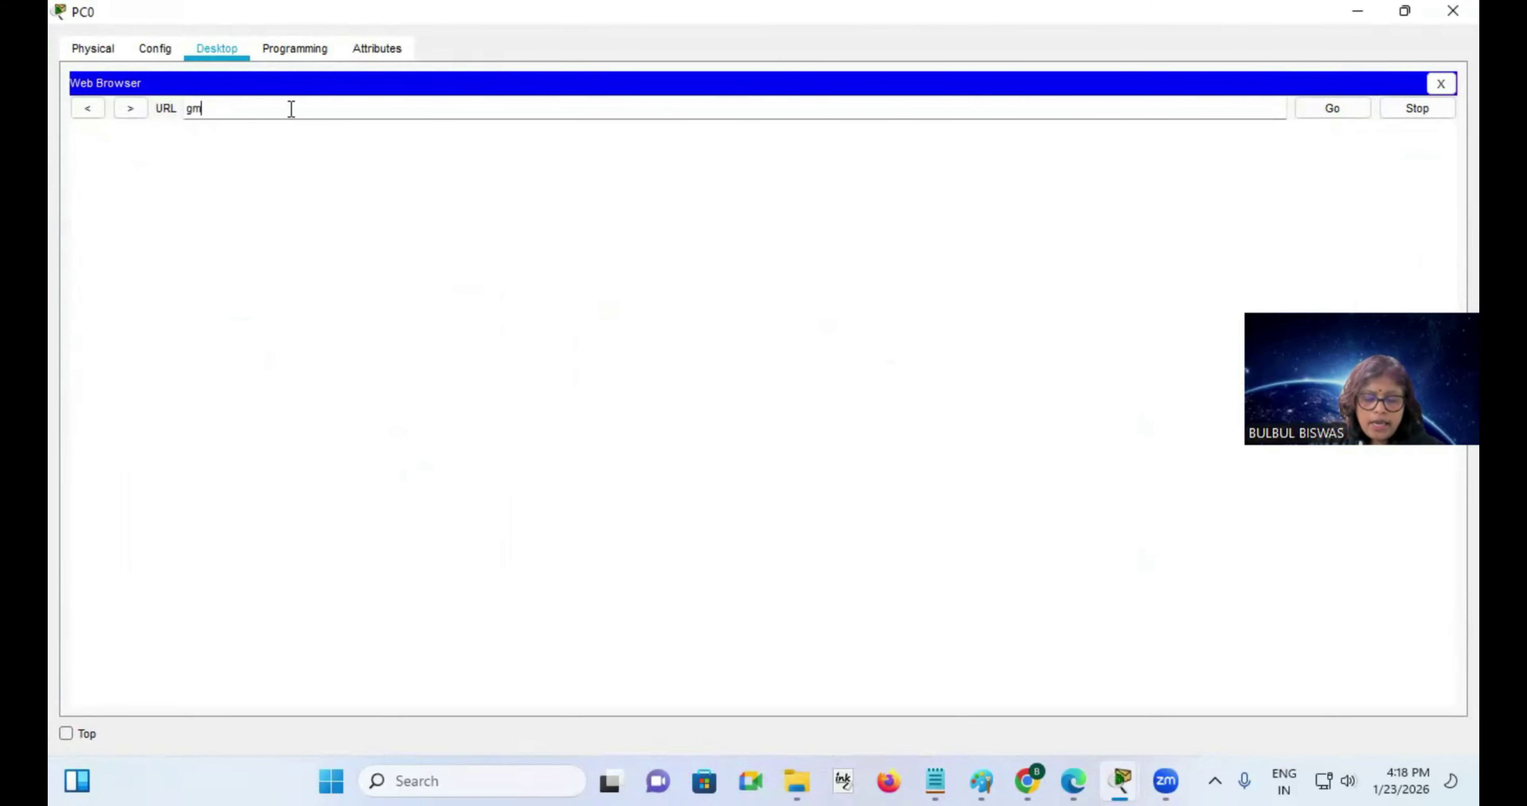
type("ail.com")
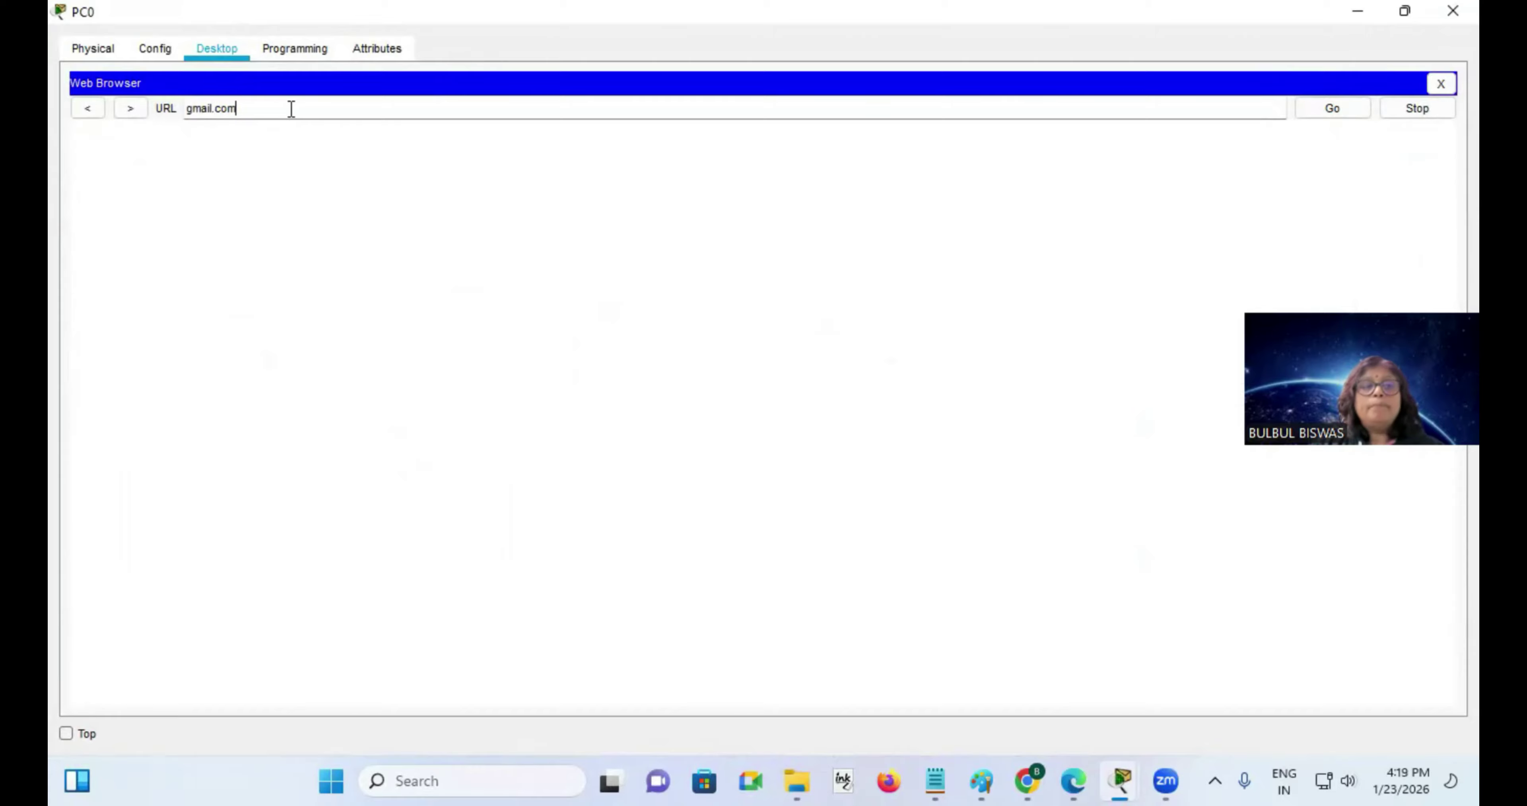
key("Return")
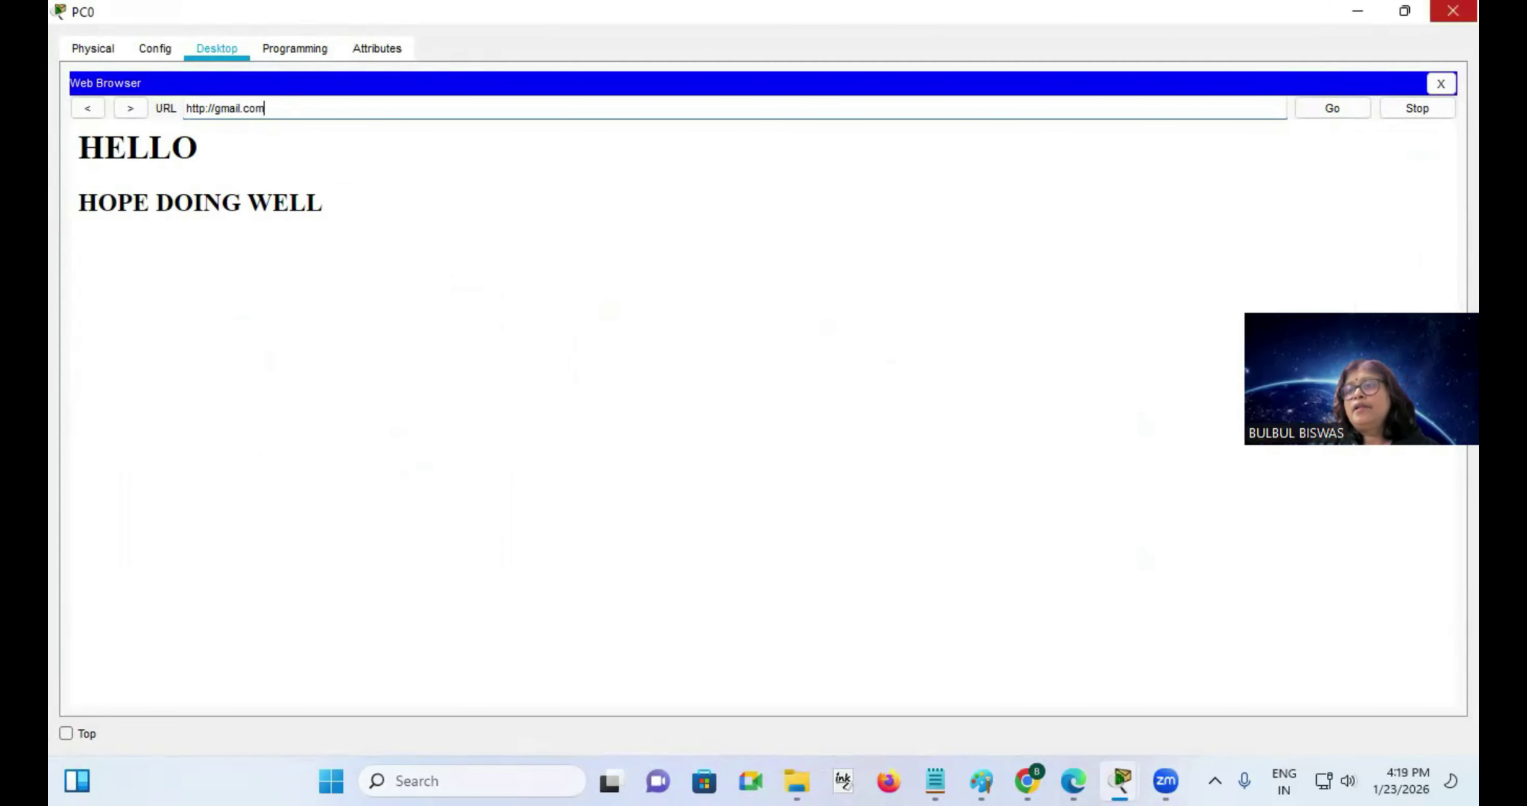
left_click(1453, 11)
Open PC1 in a maximized window and load gmail.com in its web browser.
left_click(854, 332)
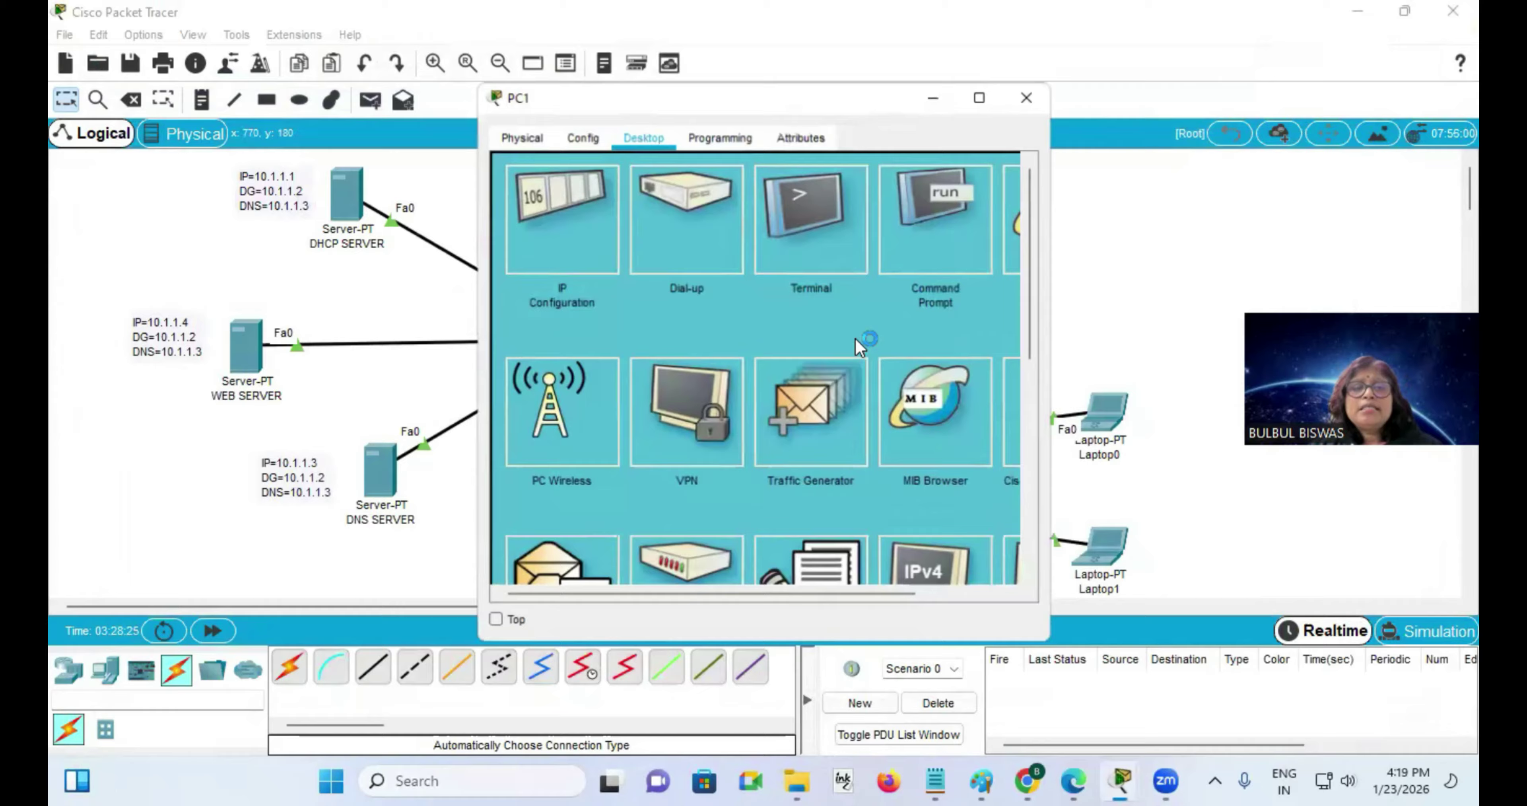
left_click(985, 93)
left_click(1323, 160)
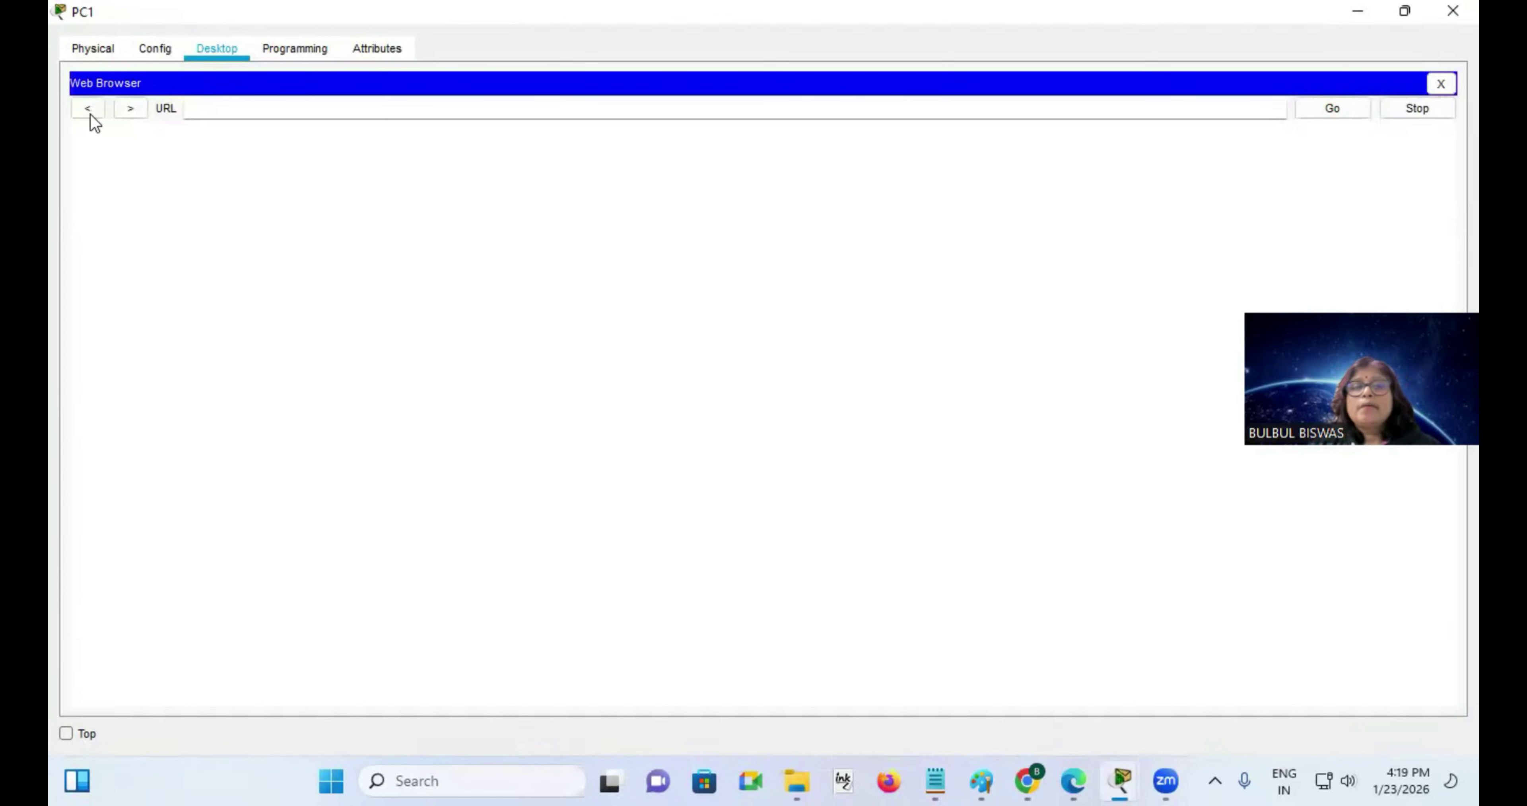
left_click(240, 110)
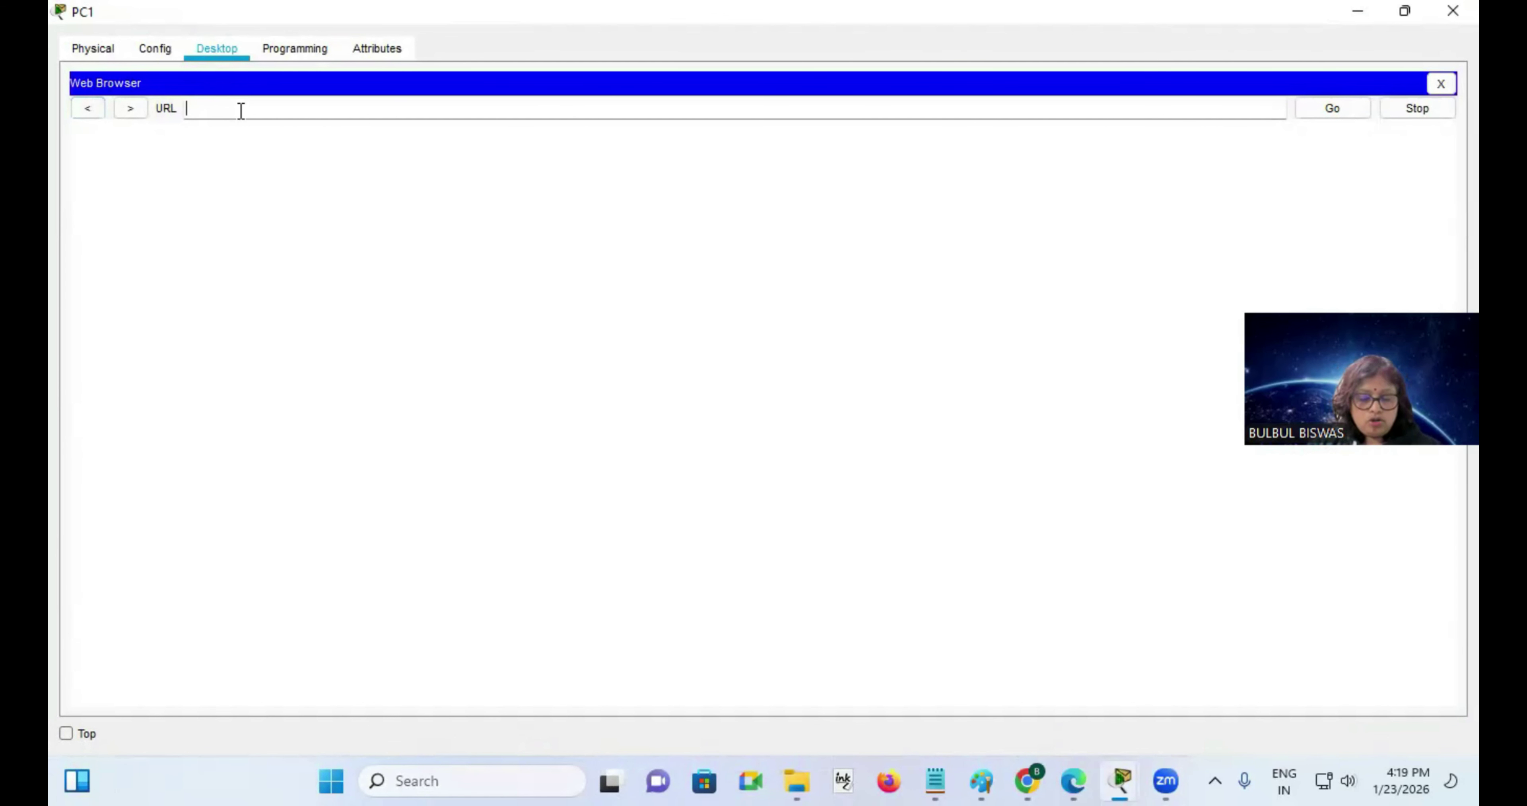
type("gmail.c")
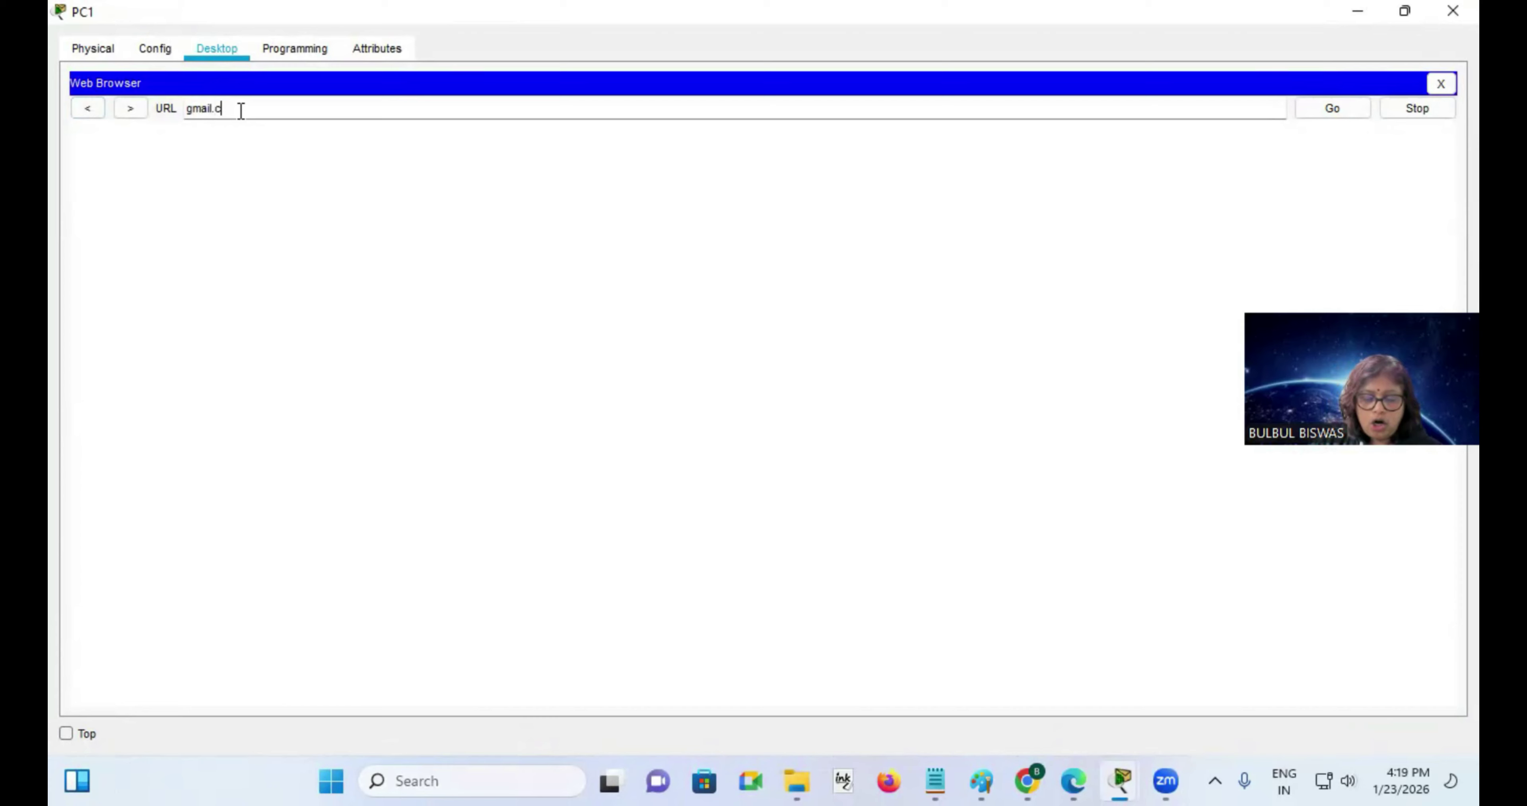
type("om")
key("Return")
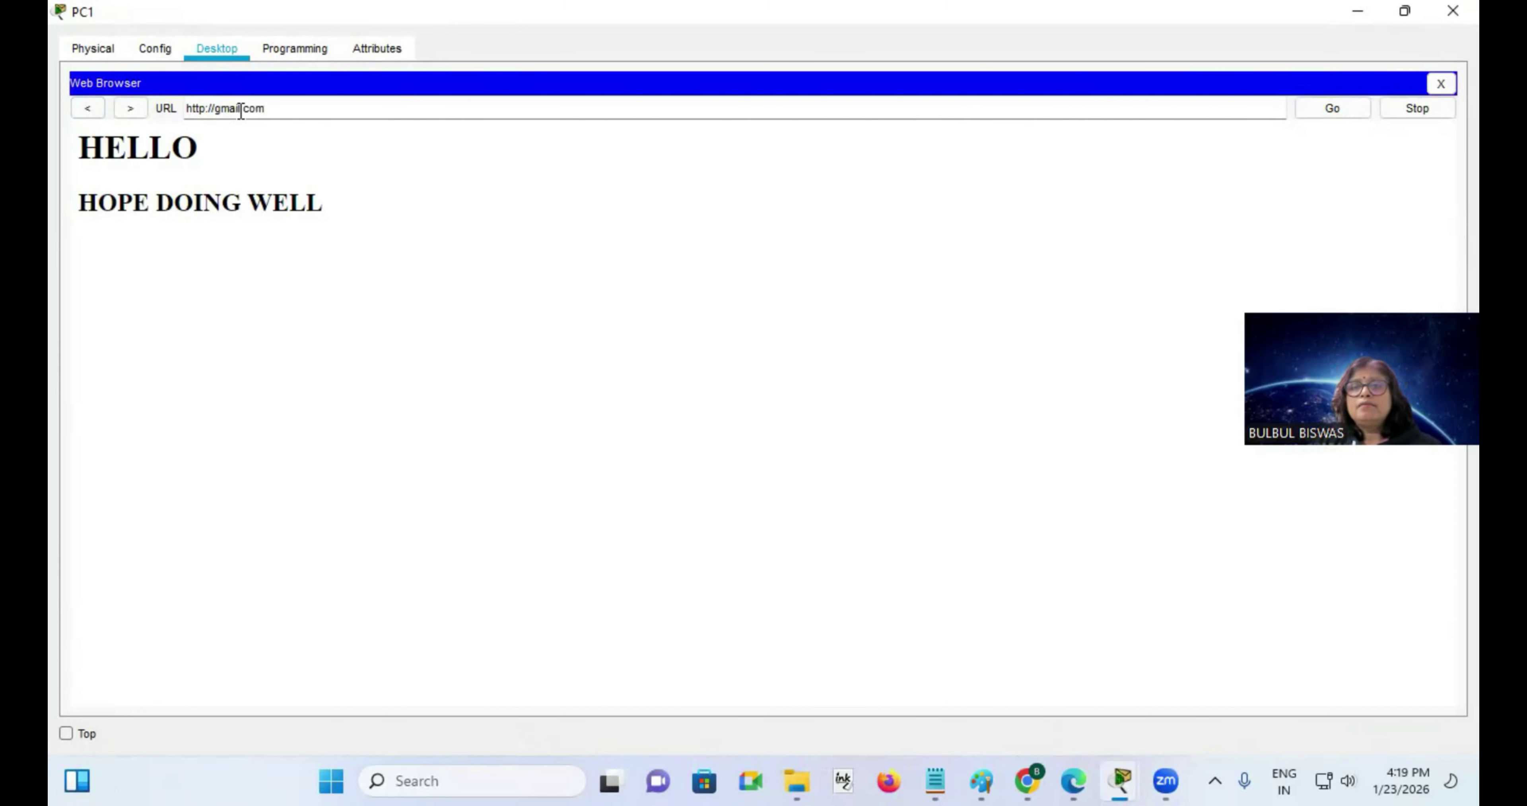
Close PC1's web browser, check its IP configuration for the DHCP-assigned addresses, and minimize the window.
left_click(1441, 83)
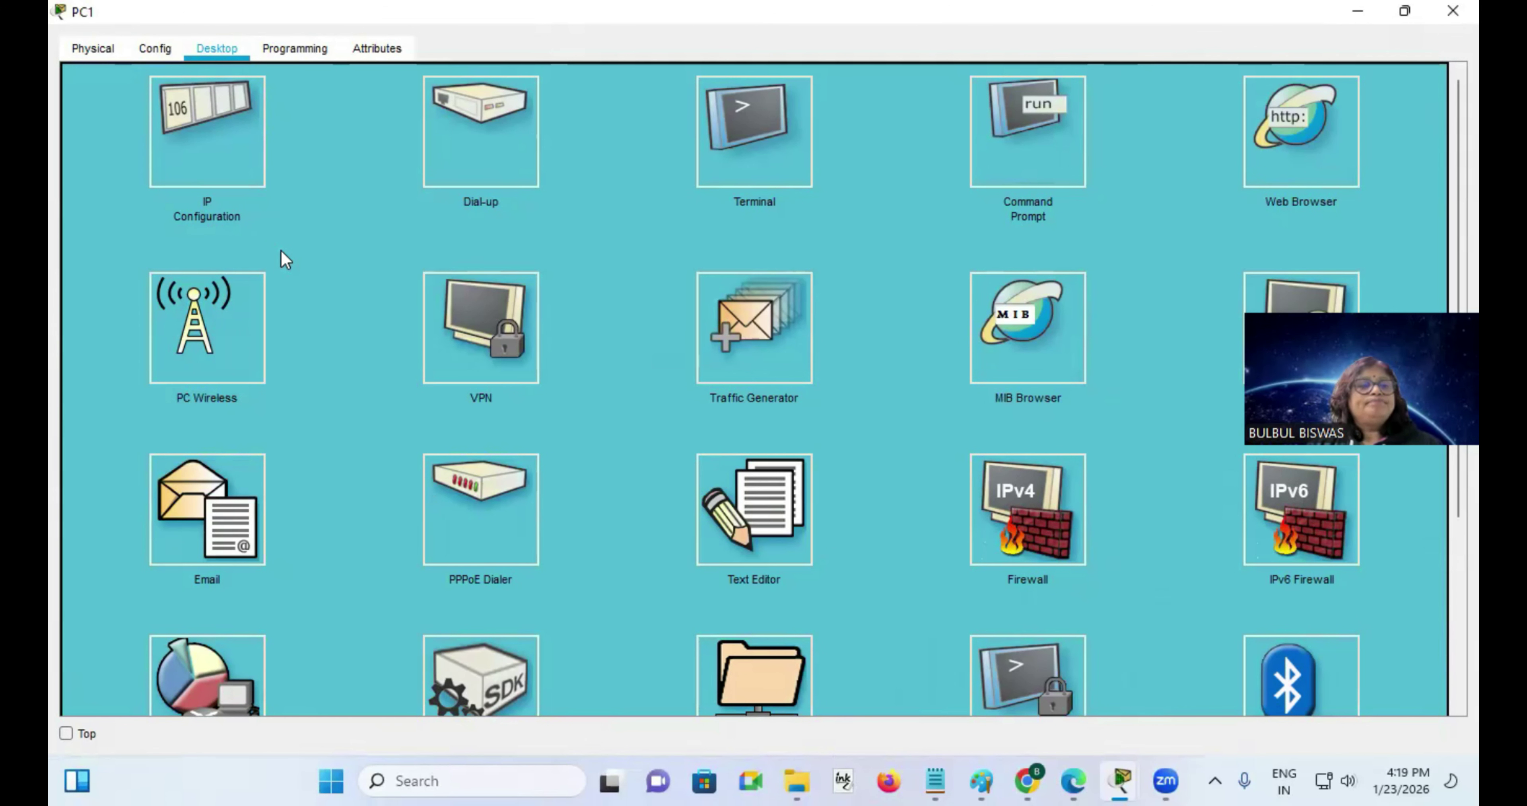
left_click(202, 163)
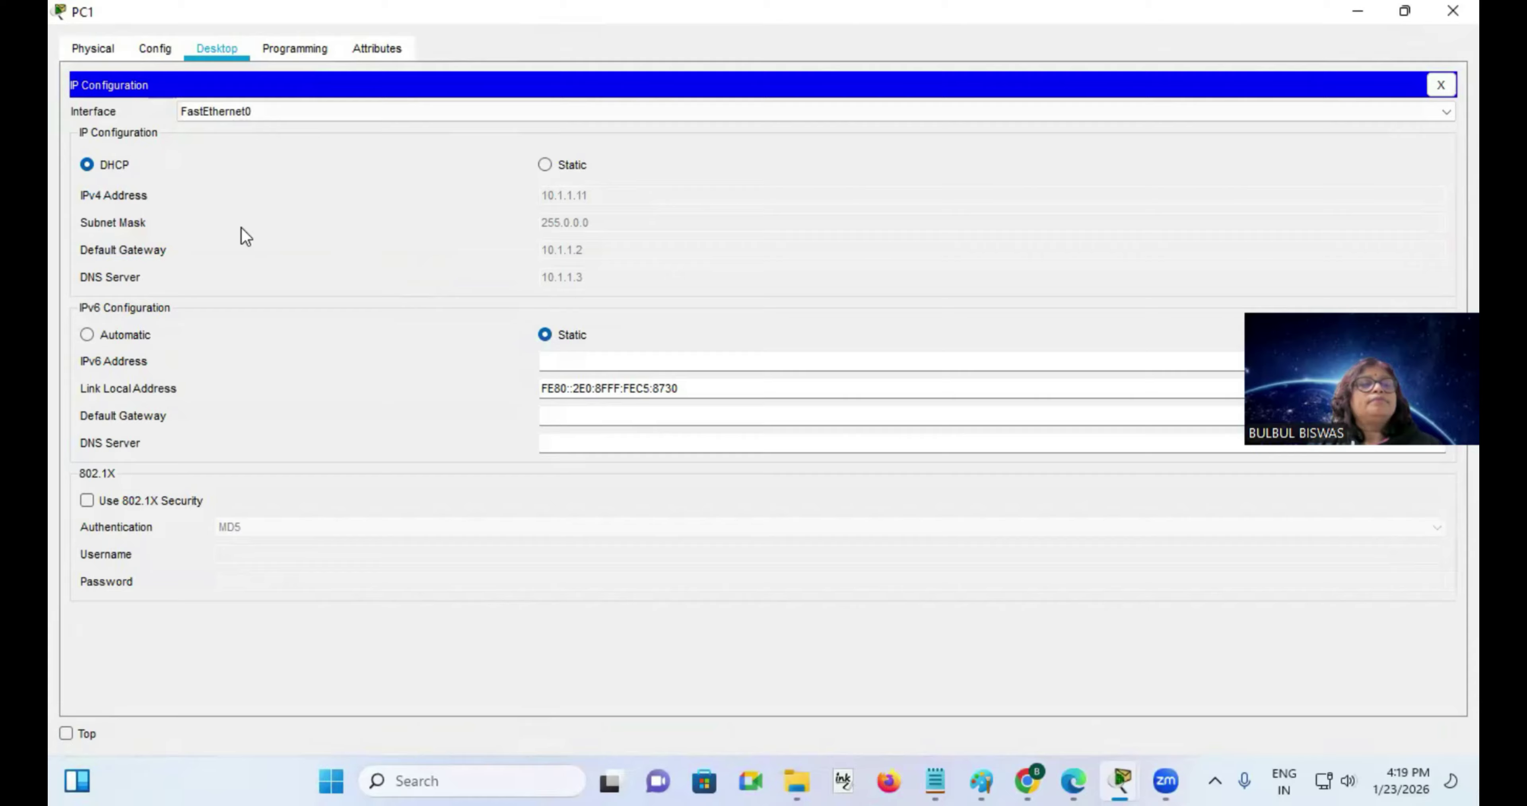
left_click(1357, 11)
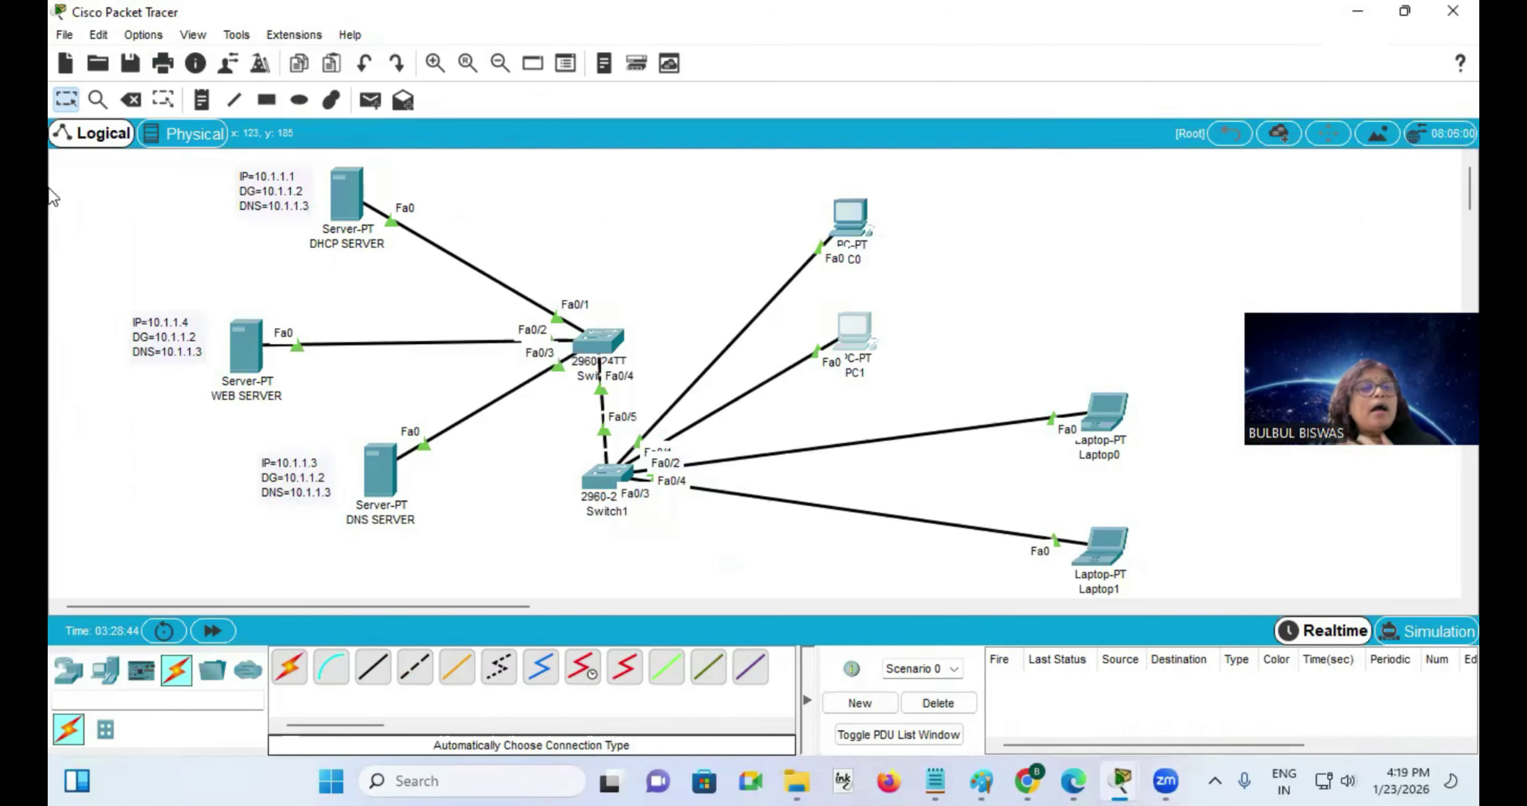
Delete the cable between the DNS server and the upper 2960 switch, and leave delete mode.
left_click(130, 100)
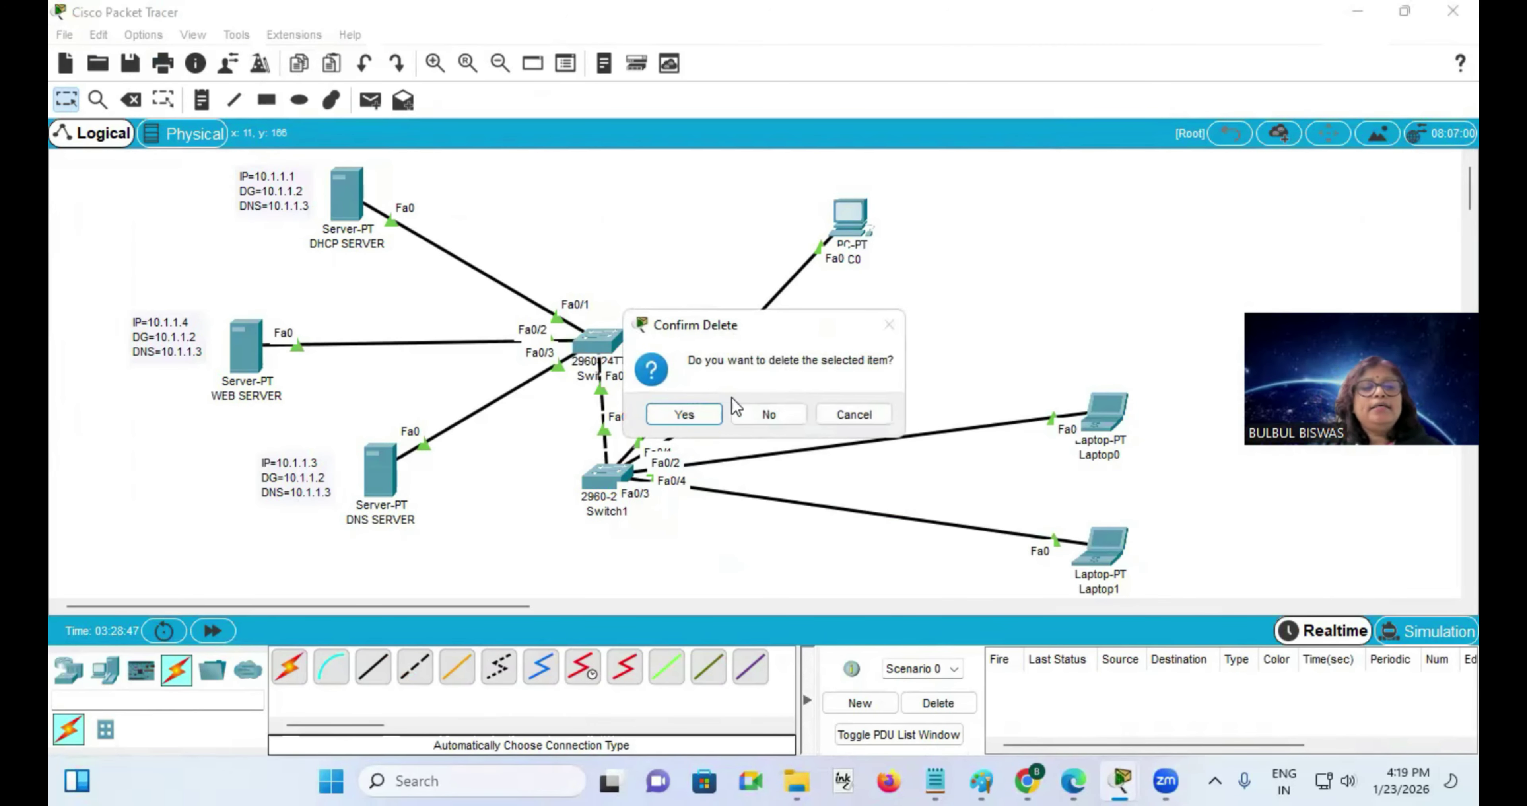
left_click(687, 409)
left_click(494, 401)
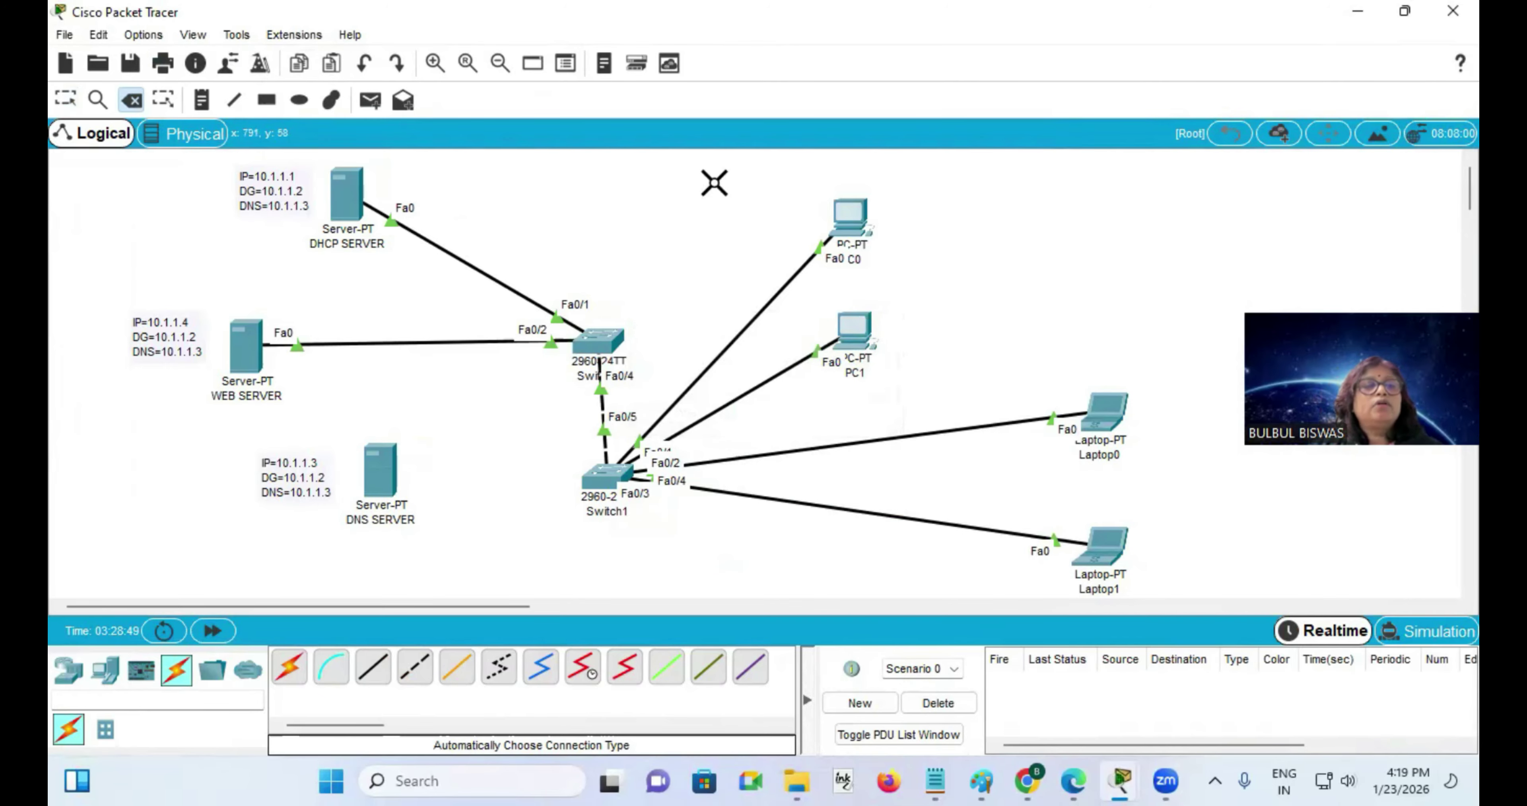
key("Escape")
Open Laptop0 in a maximized window and try to load gmail.com in its web browser.
left_click(1103, 410)
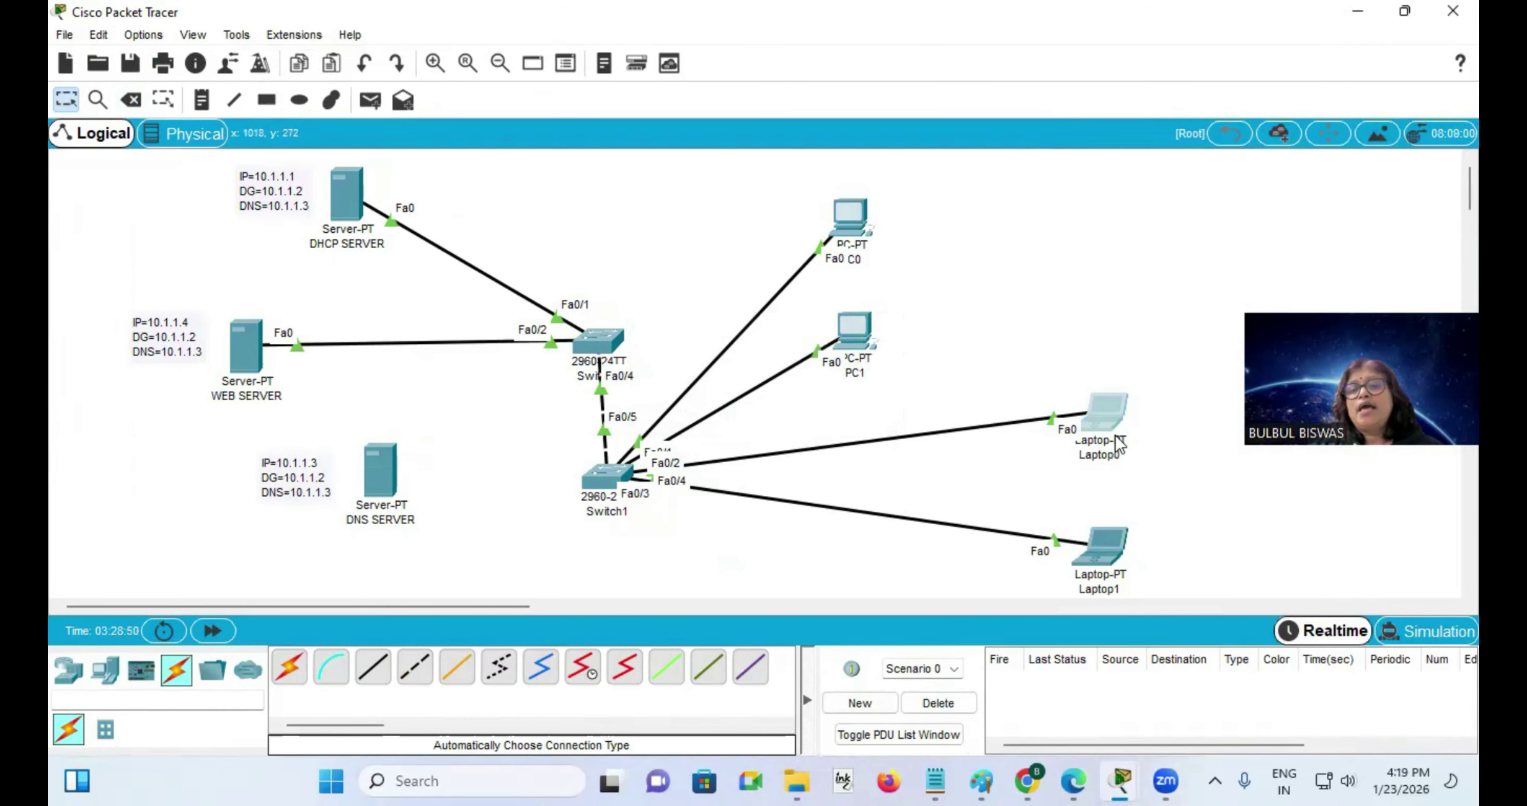
left_click(983, 93)
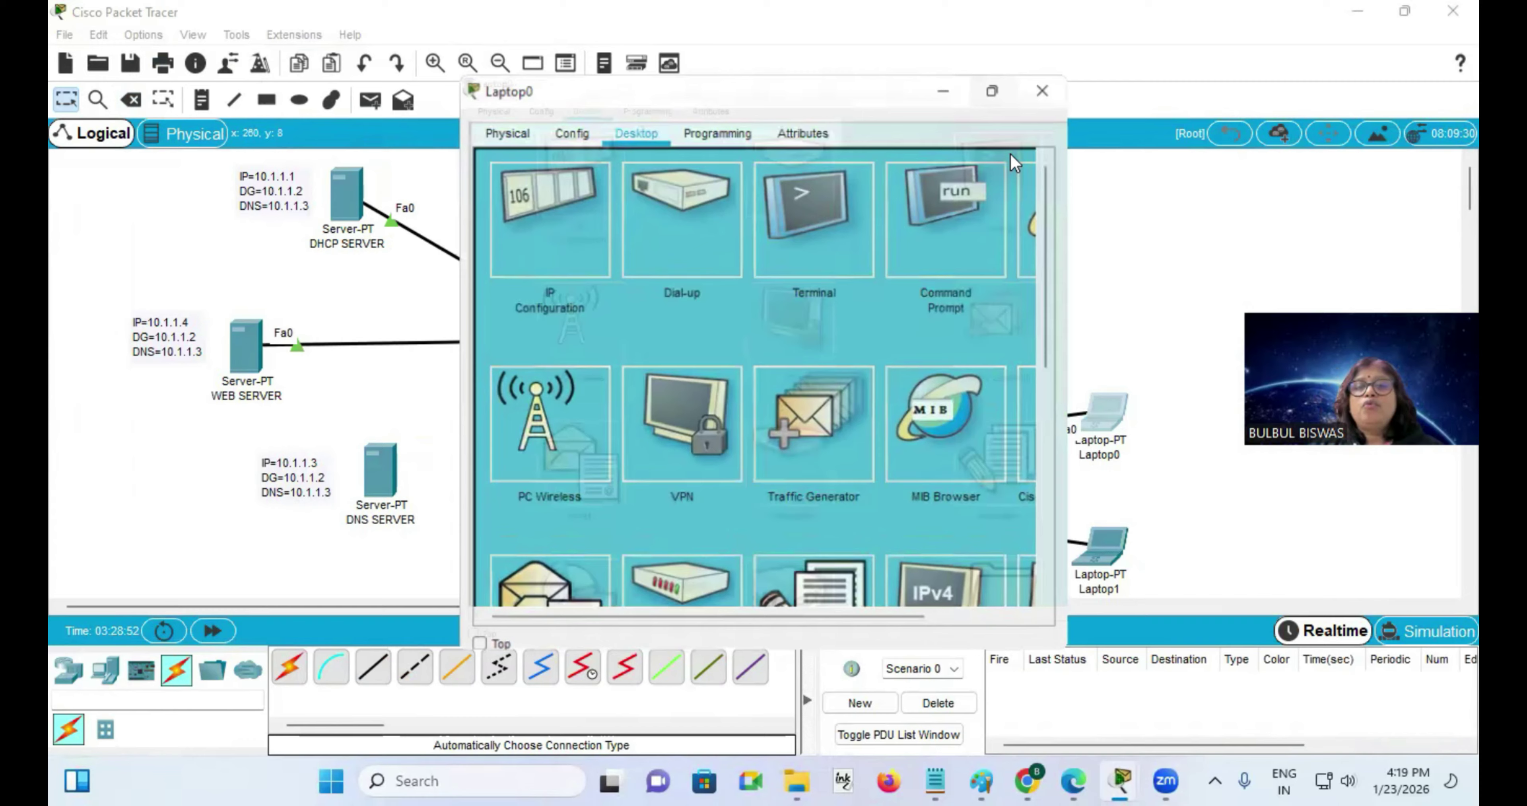
left_click(1354, 178)
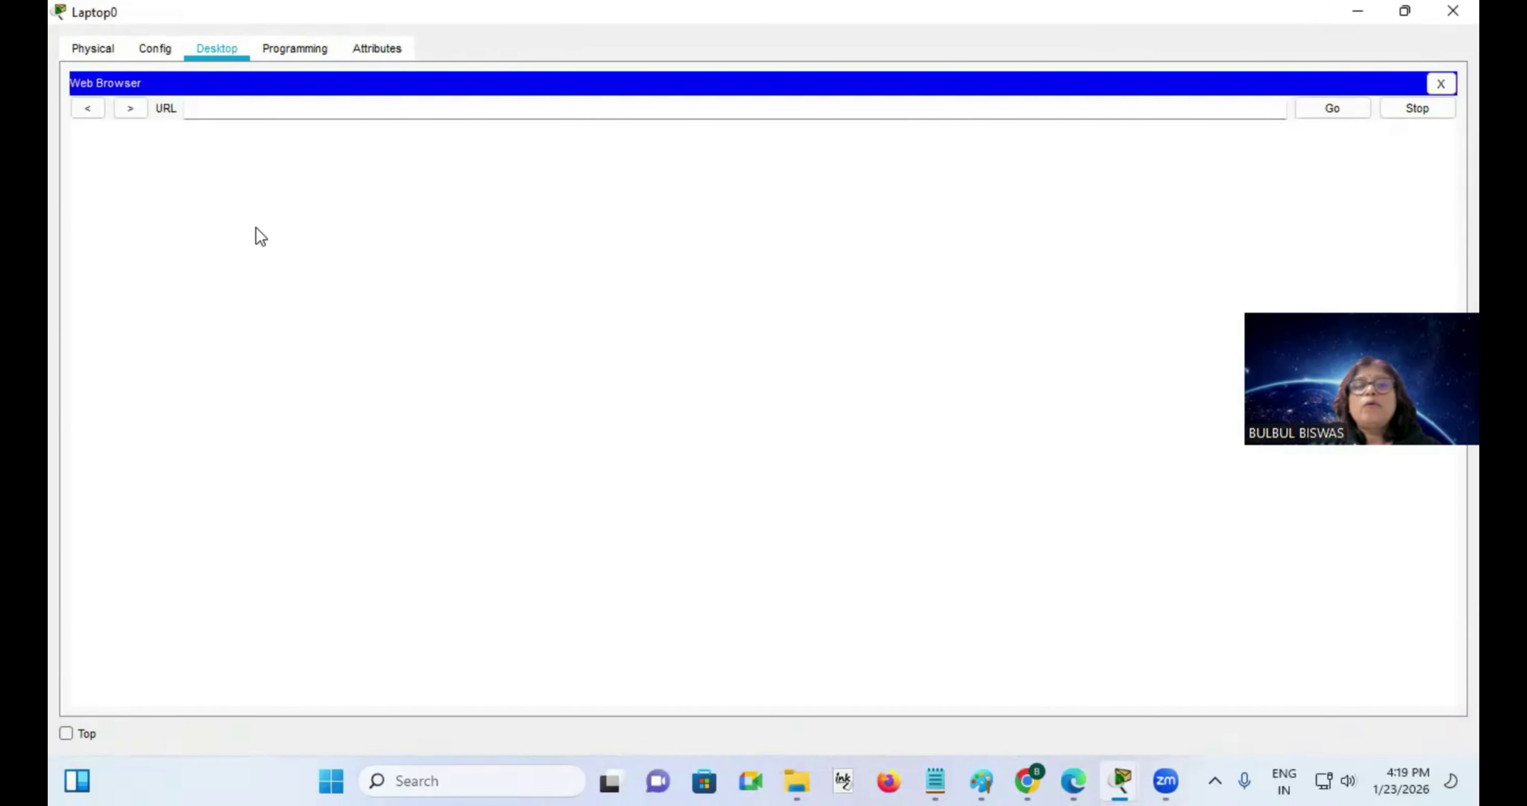
left_click(322, 107)
type("gma")
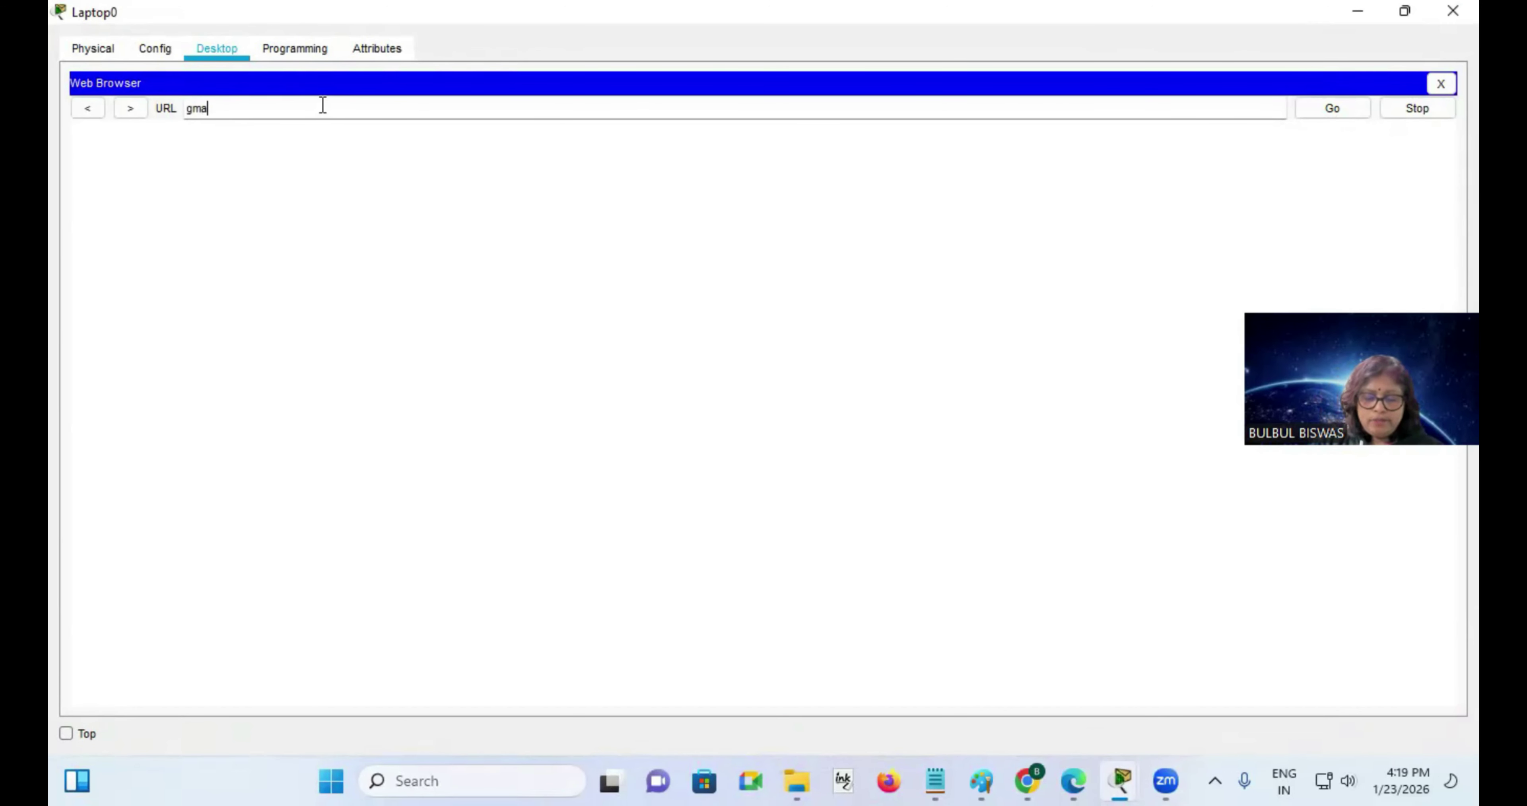
type("il.com")
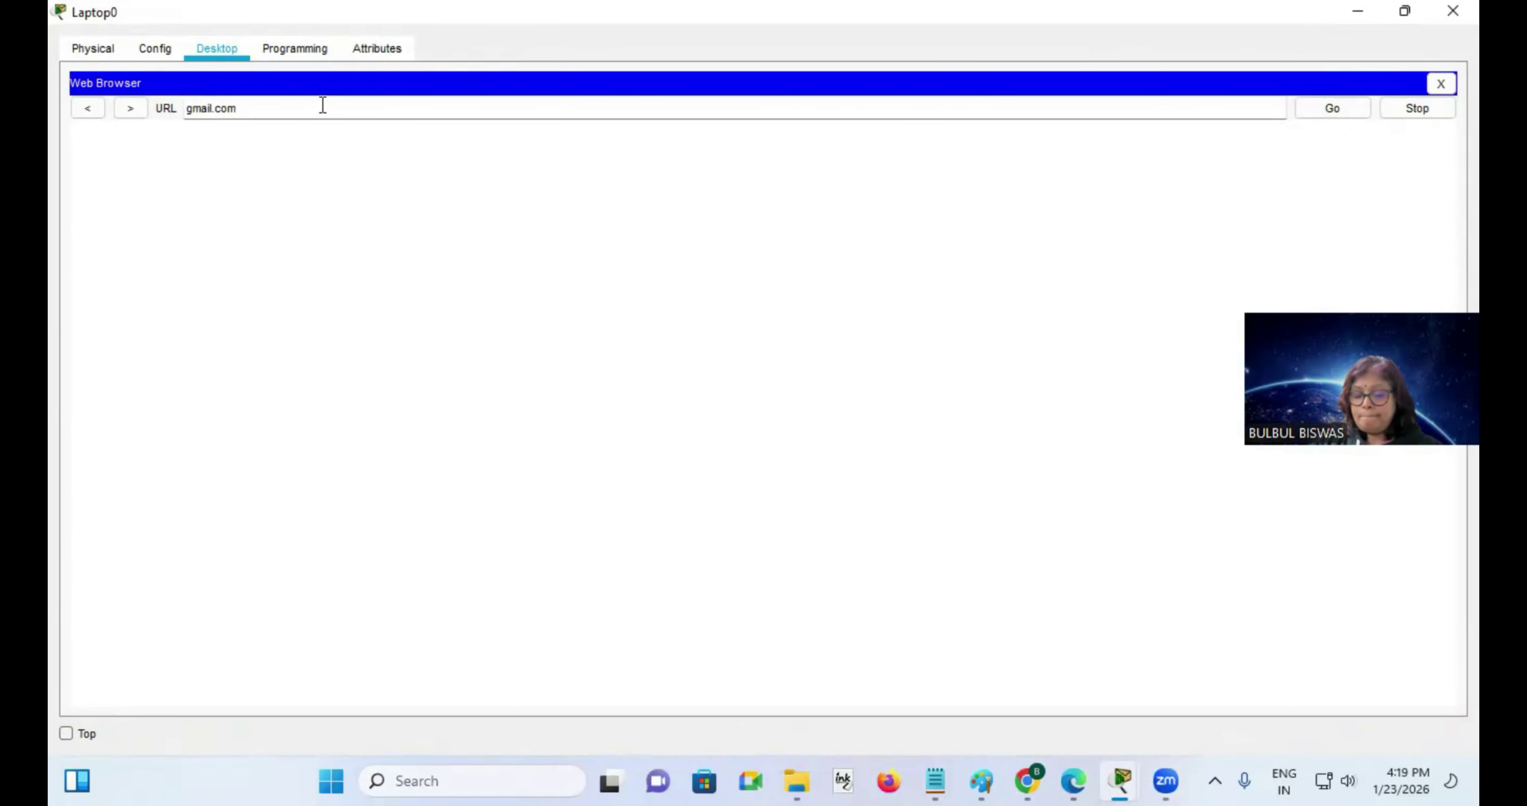
key("Return")
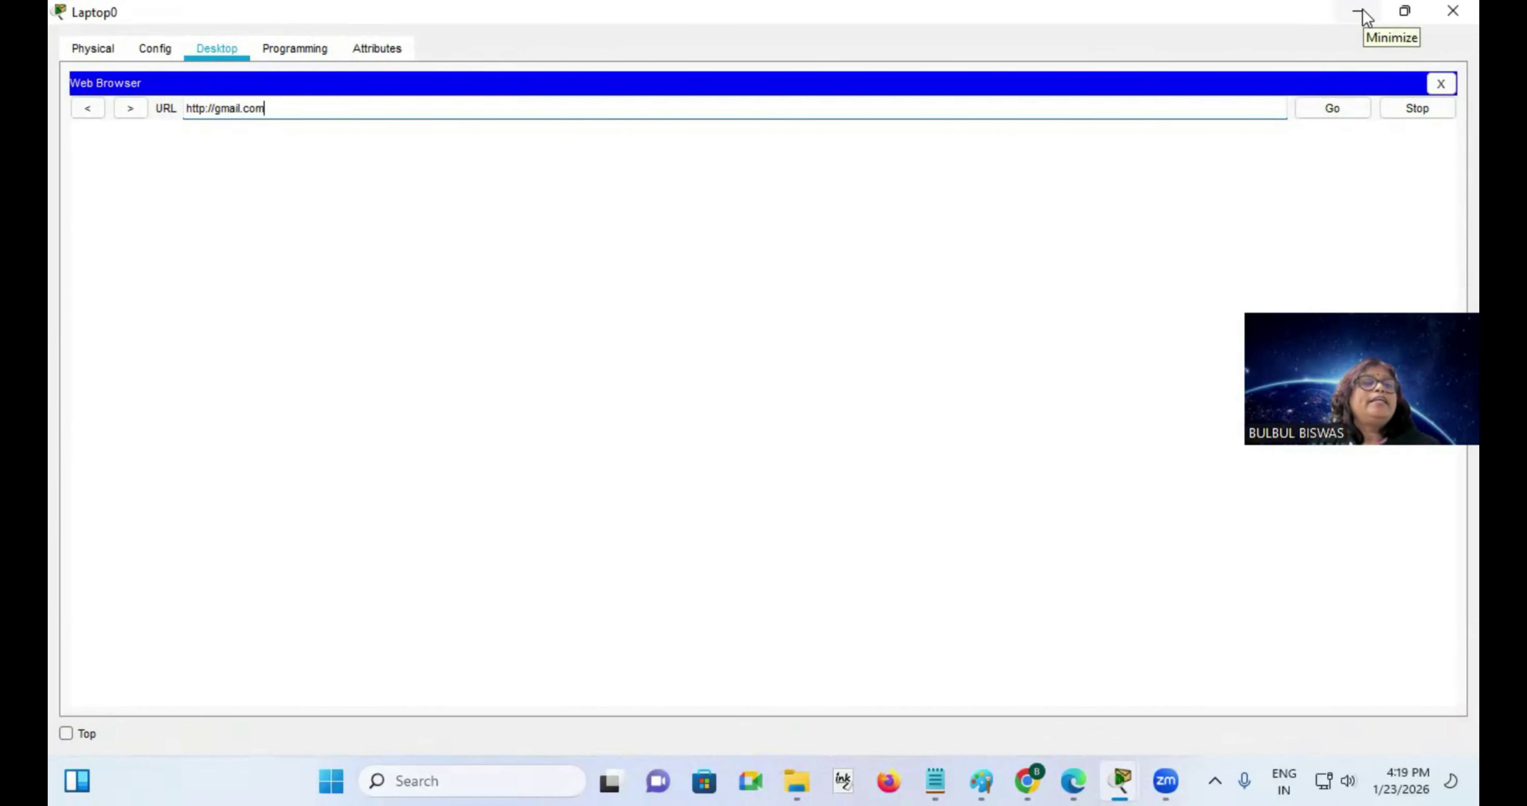
Replace the URL in Laptop0's browser with the web server's address 10.1.1.4, load it, and minimize the window.
key("BackSpace")
key("BackSpace")
key("BackSpace")
key("BackSpace")
key("BackSpace")
key("BackSpace")
key("BackSpace")
key("BackSpace")
key("BackSpace")
key("BackSpace")
key("BackSpace")
key("BackSpace")
key("BackSpace")
key("BackSpace")
key("BackSpace")
key("BackSpace")
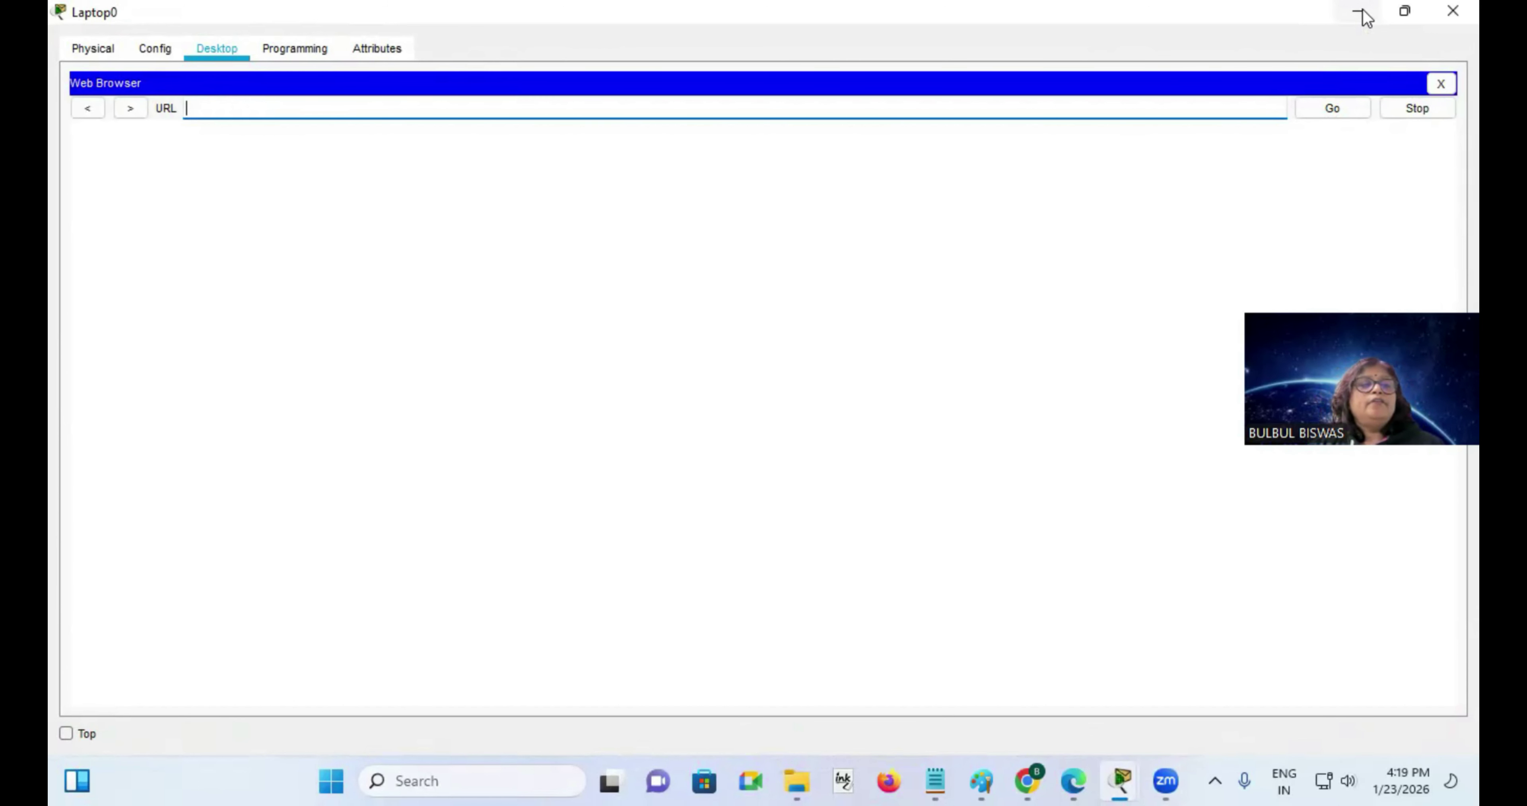
type("1")
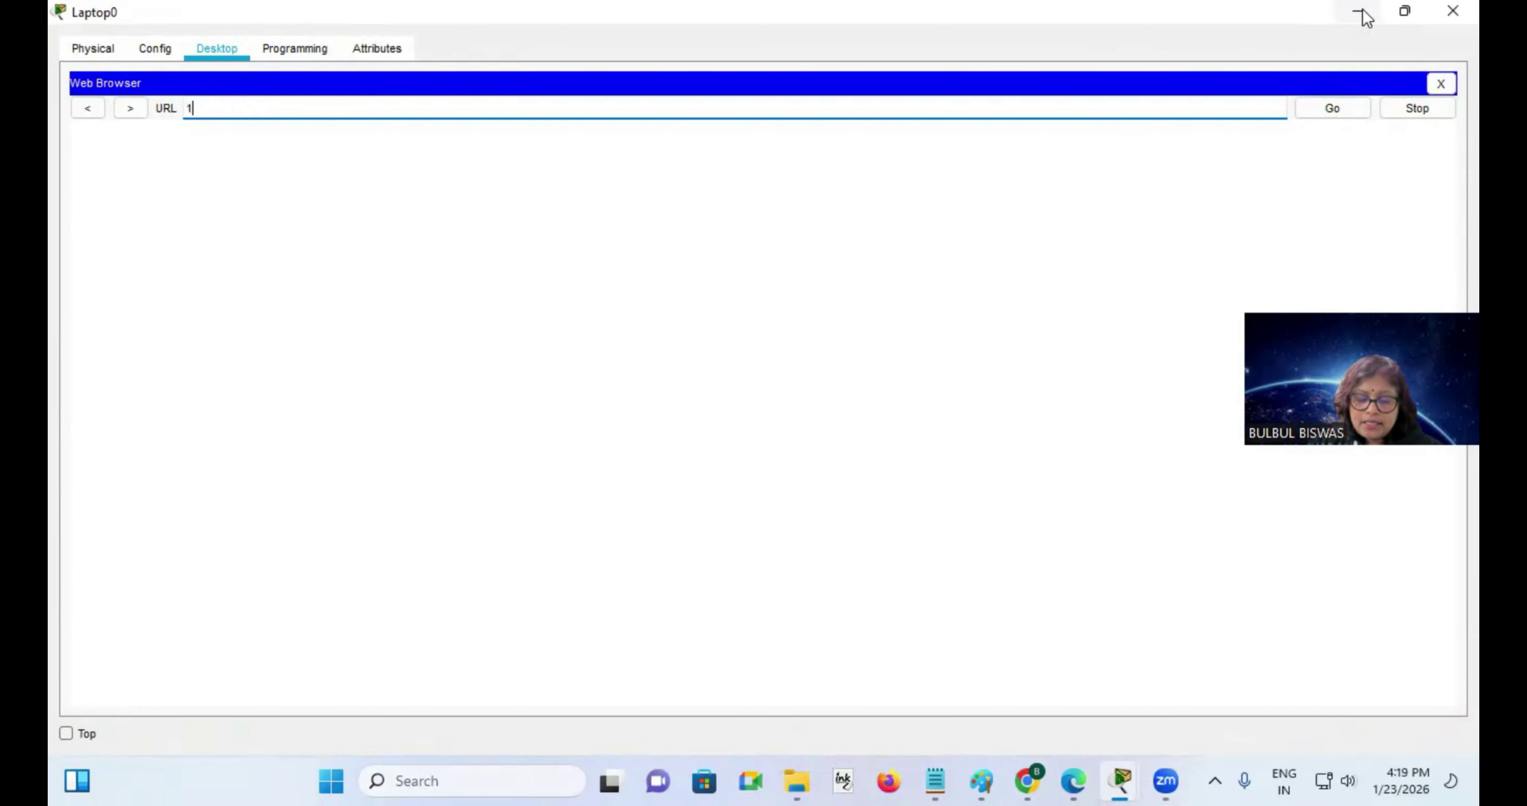
type("0.1.1.4")
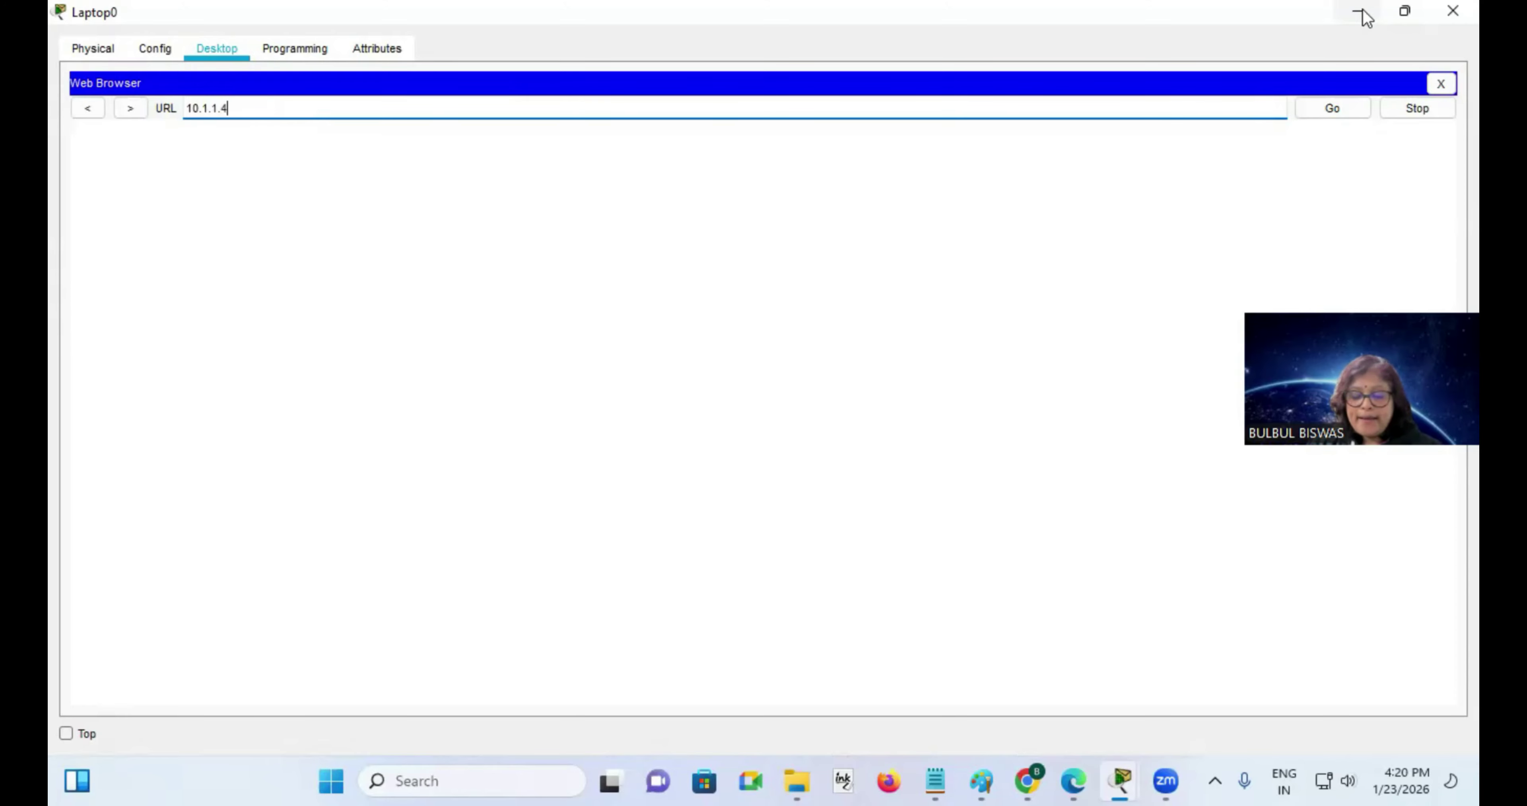
key("Return")
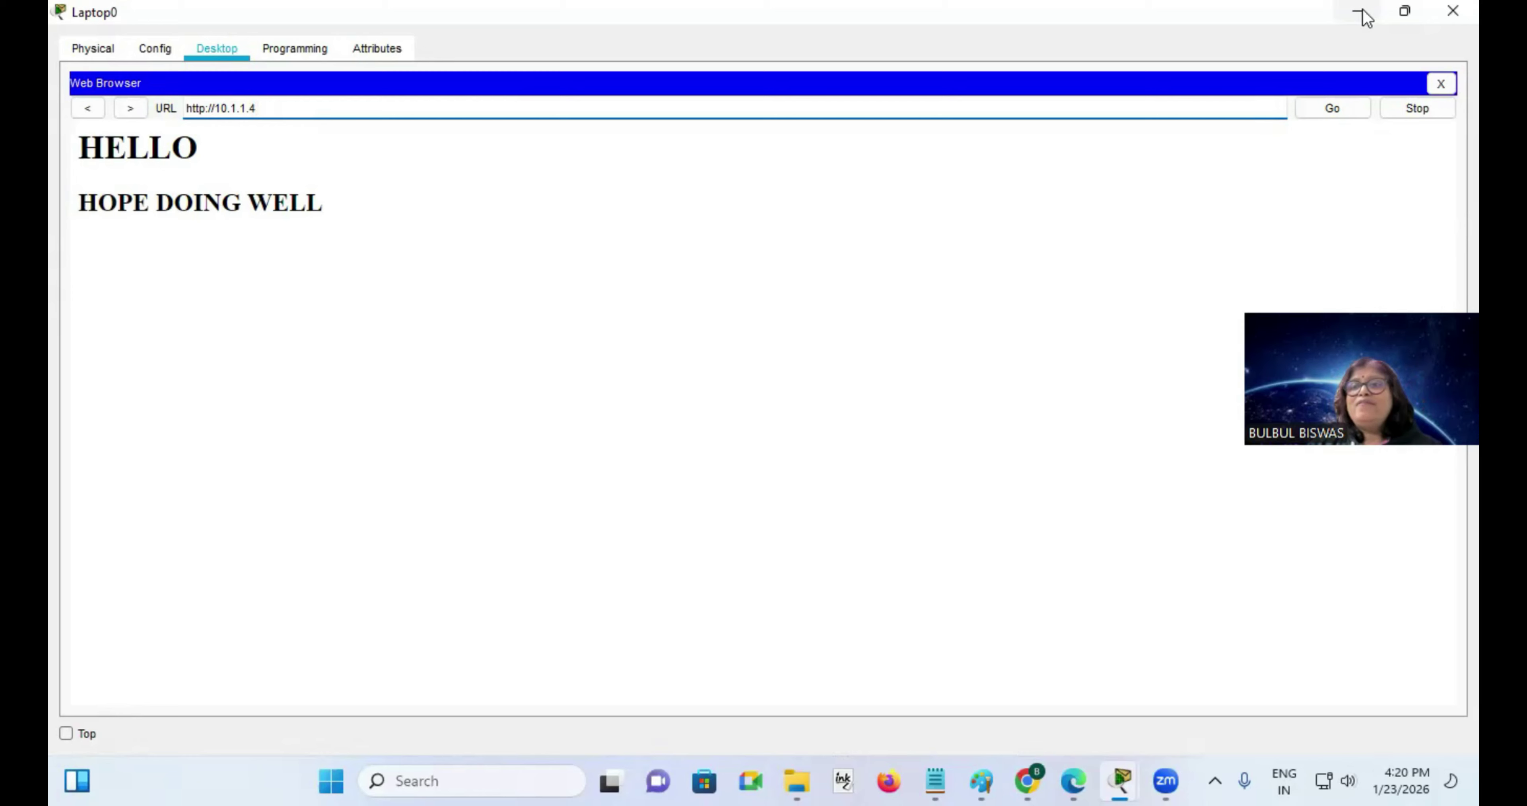
left_click(1362, 18)
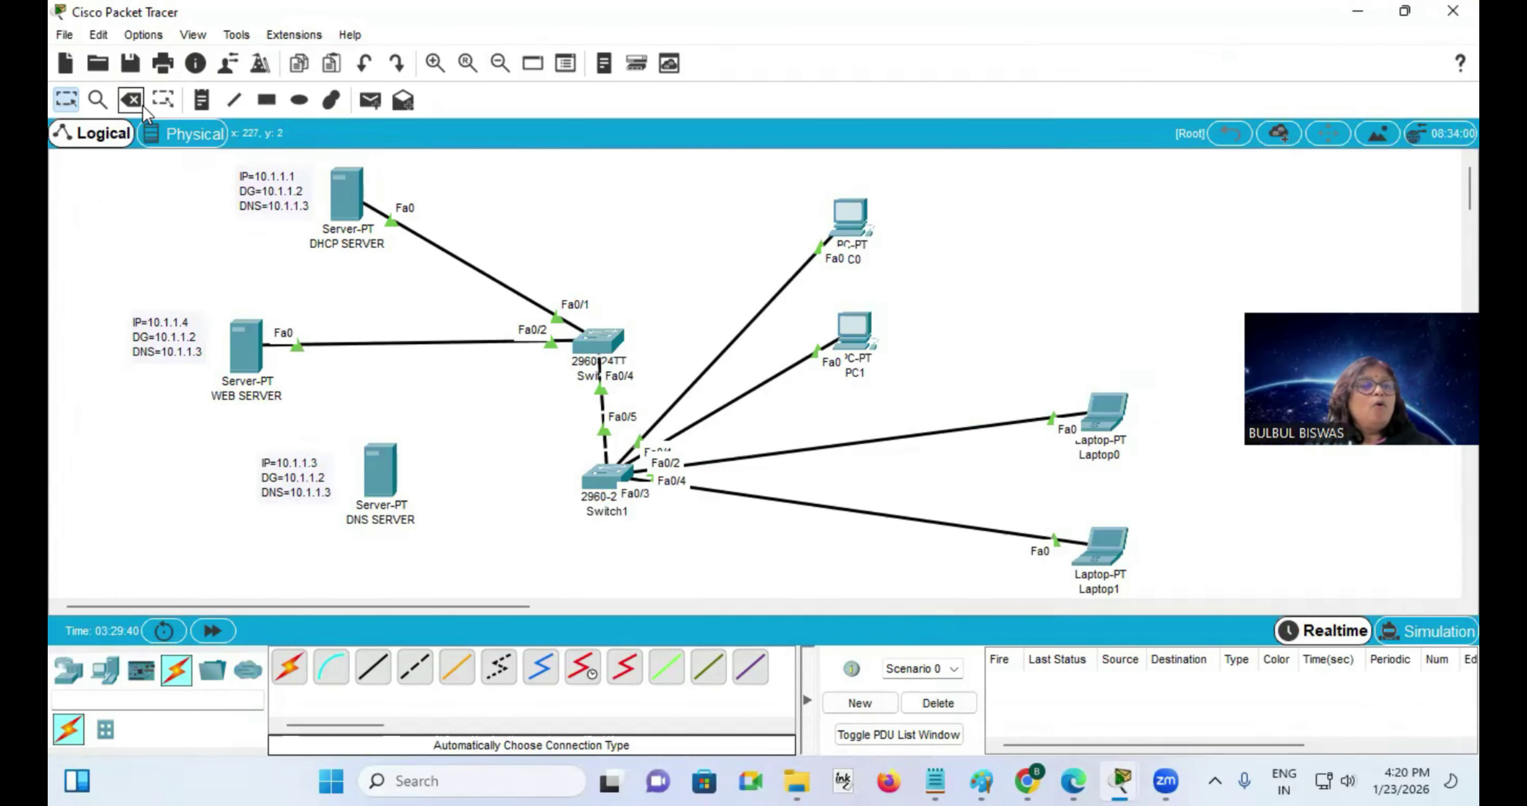
Reconnect the DNS server's FastEthernet0 to FastEthernet0/3 on the upper switch with a copper straight-through cable, and fast-forward the simulation time.
left_click(377, 669)
left_click(379, 468)
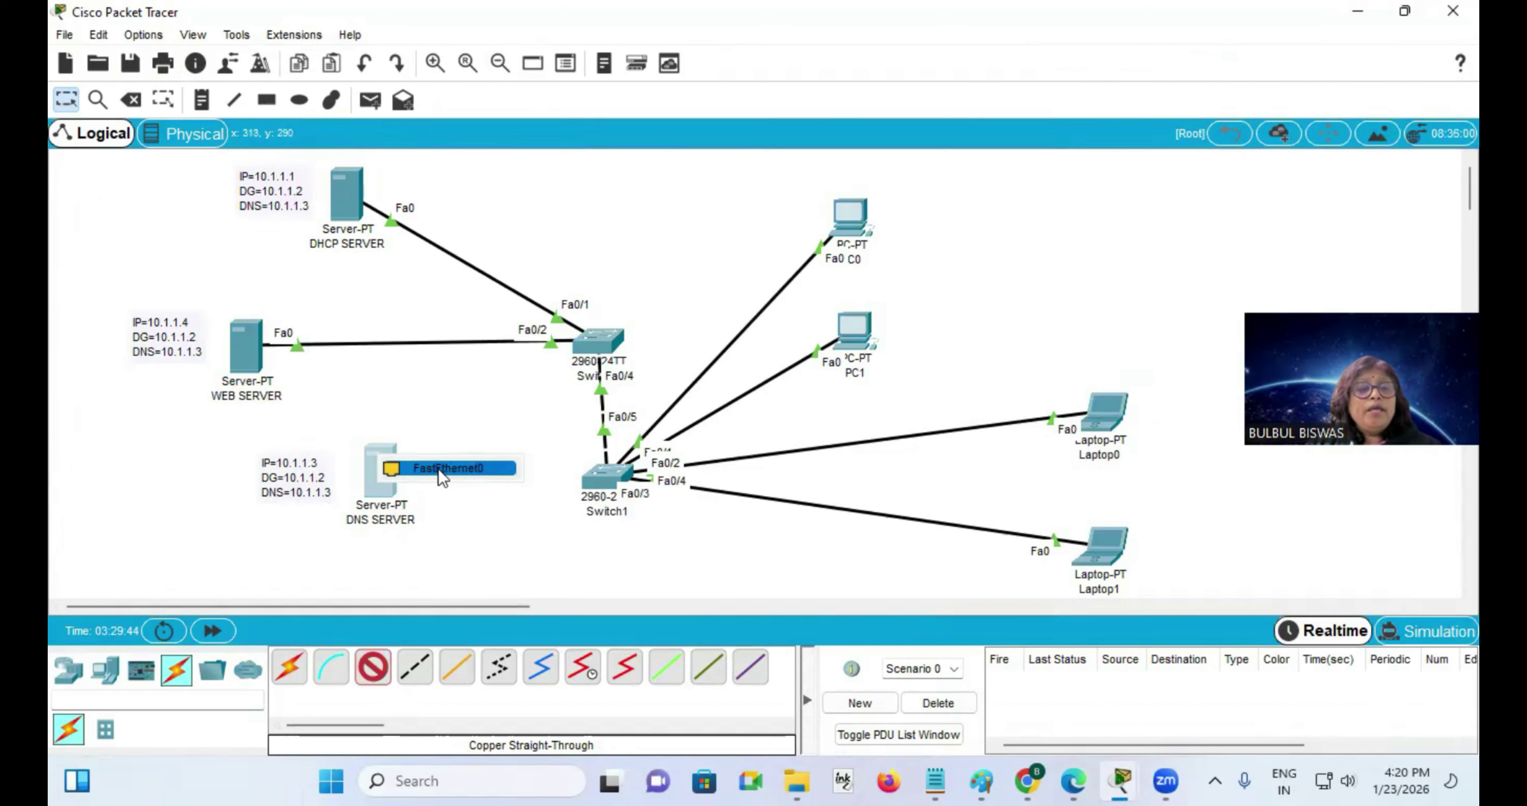
left_click(450, 471)
left_click(598, 343)
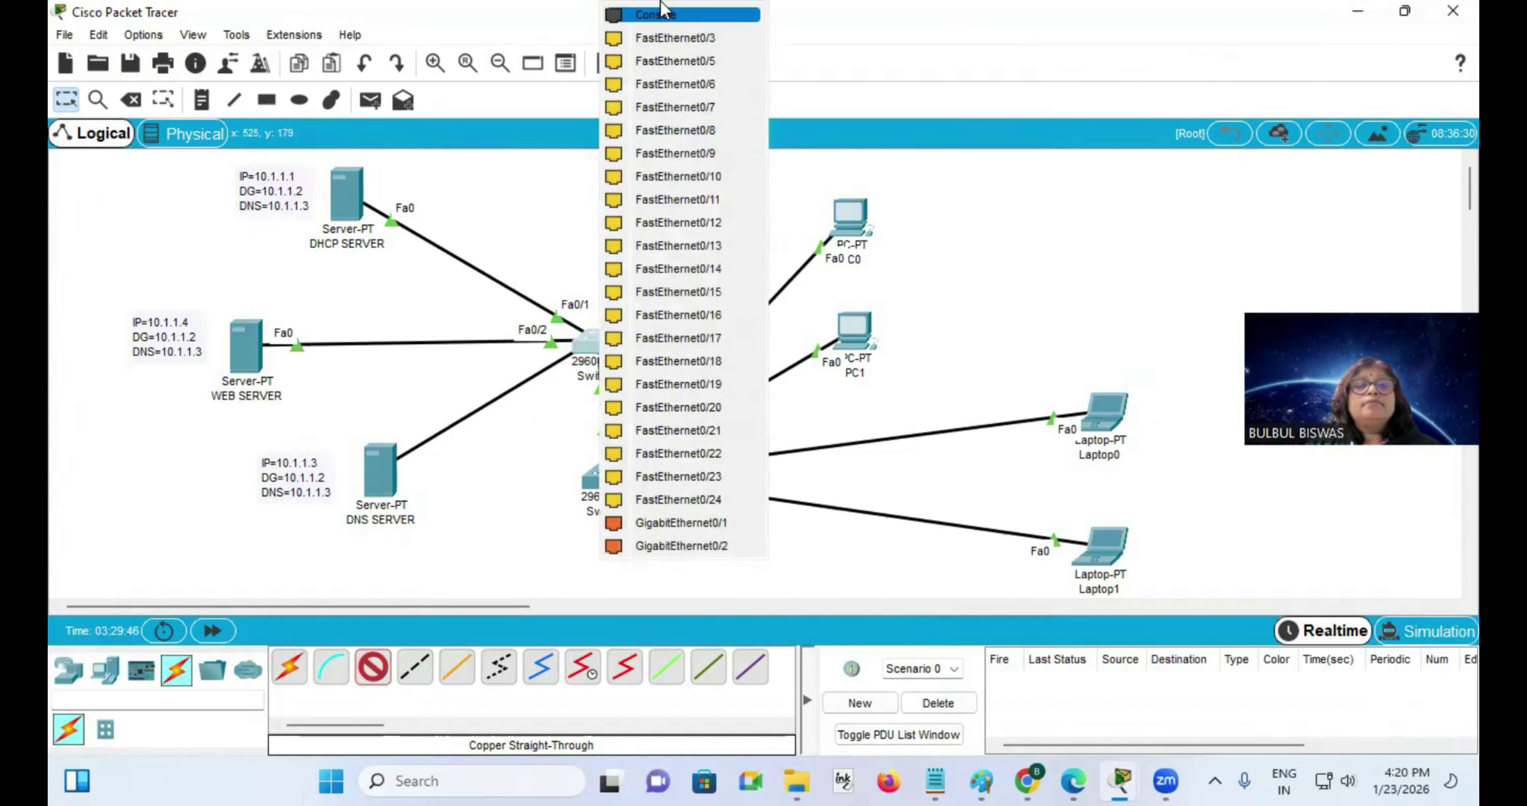
left_click(711, 38)
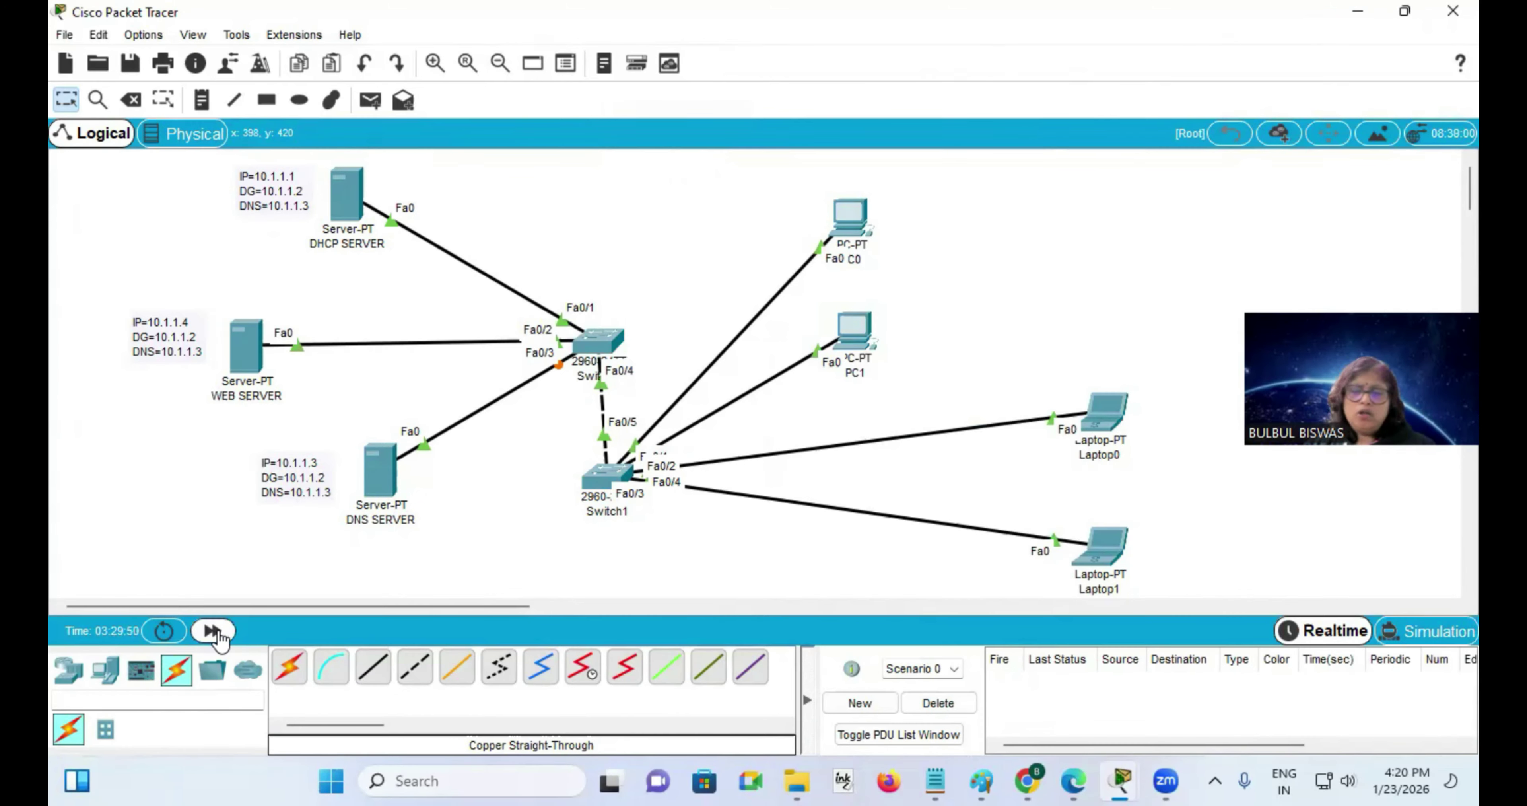
left_click(214, 632)
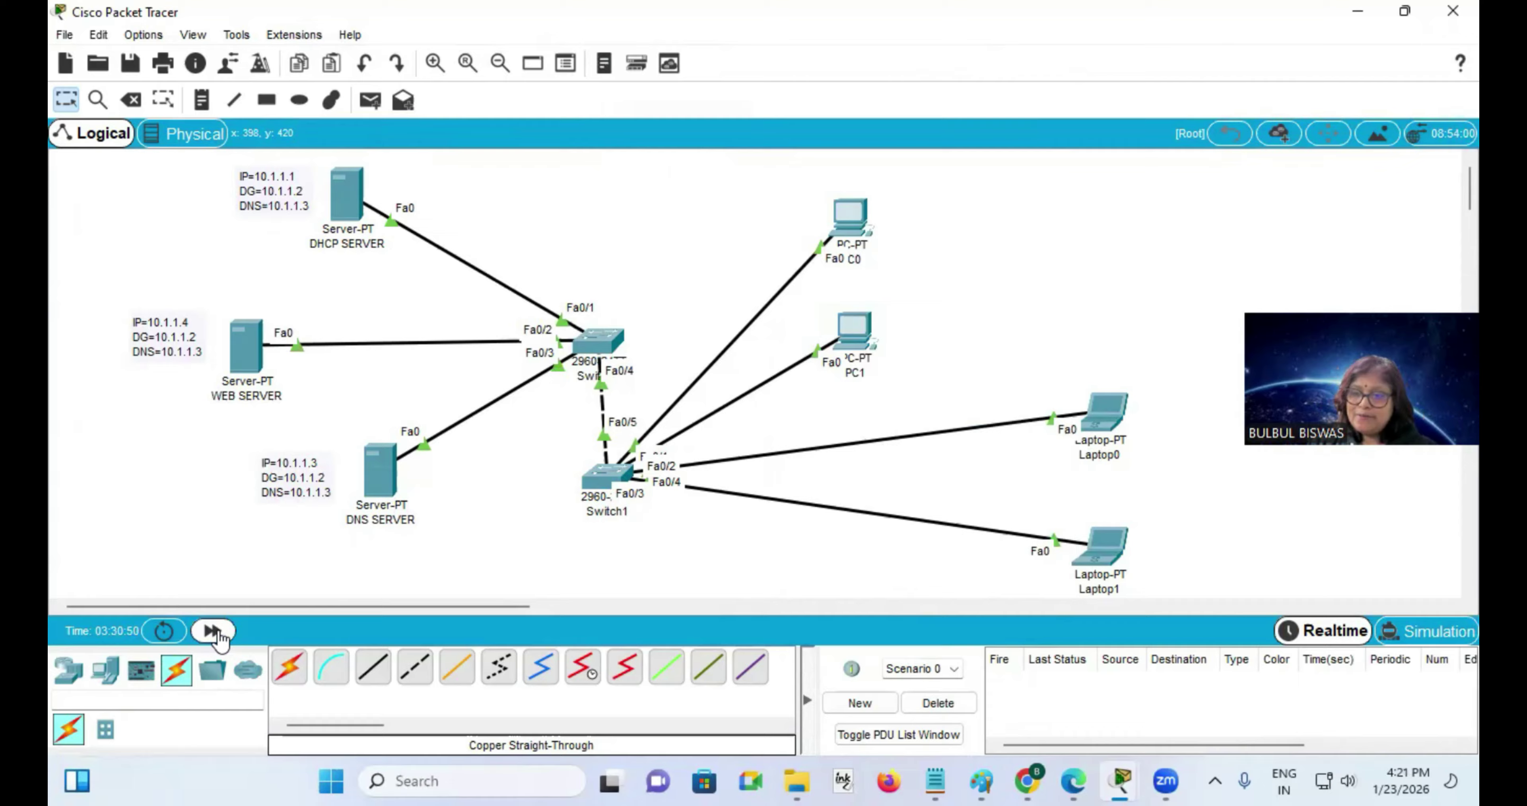
left_click(214, 632)
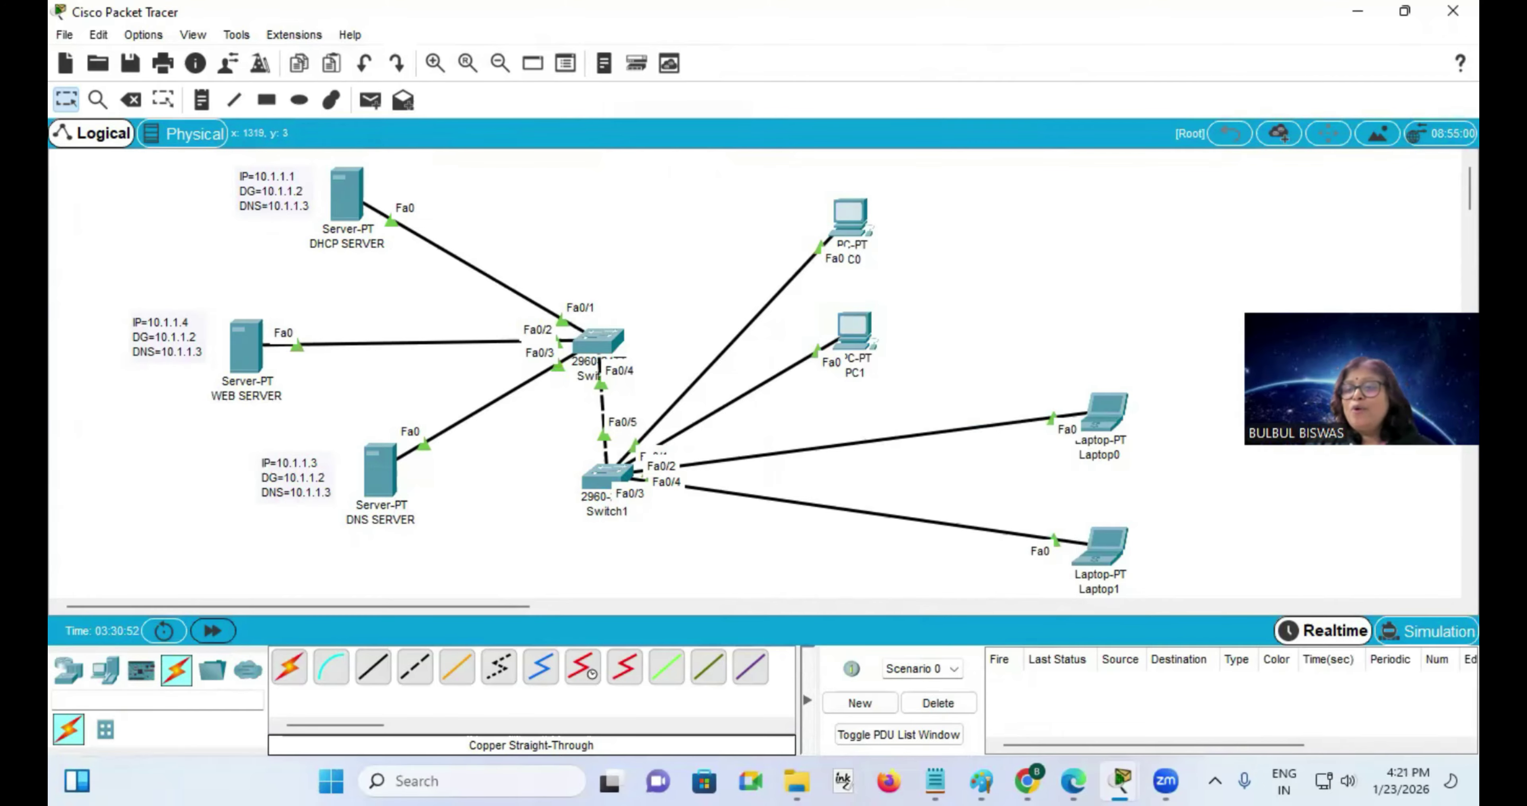